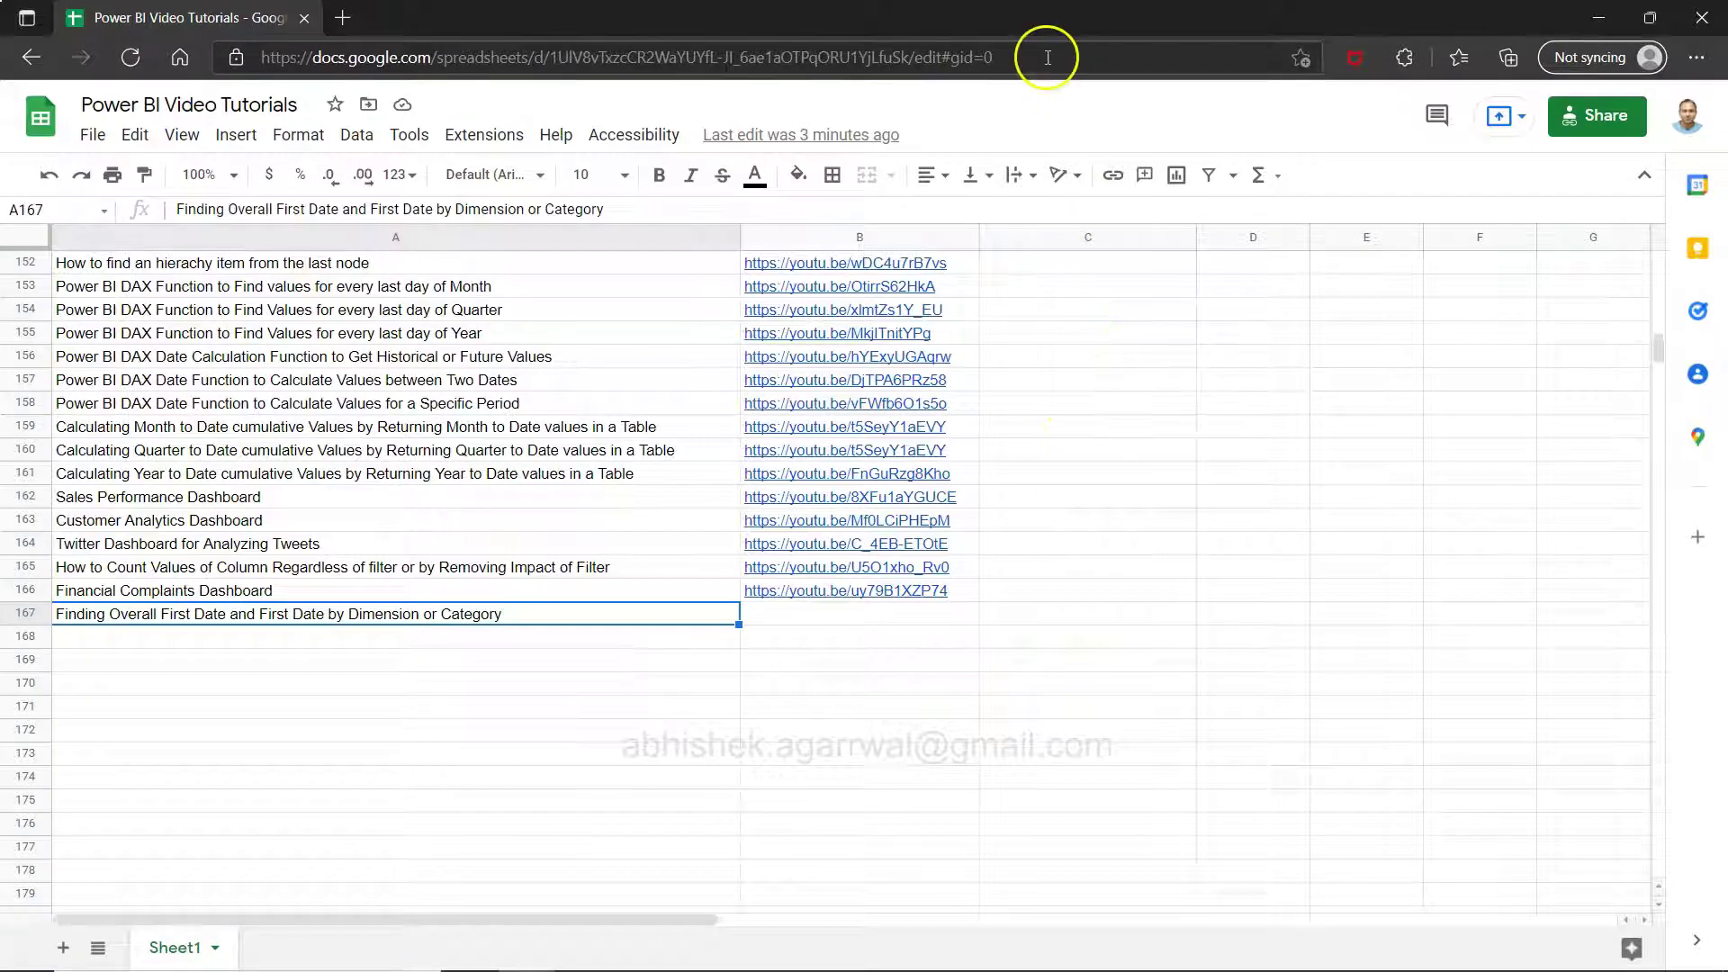
Switch to the Sales Dashboard (1) report in Power BI Desktop and show the data of the Orders table
left_click(988, 47)
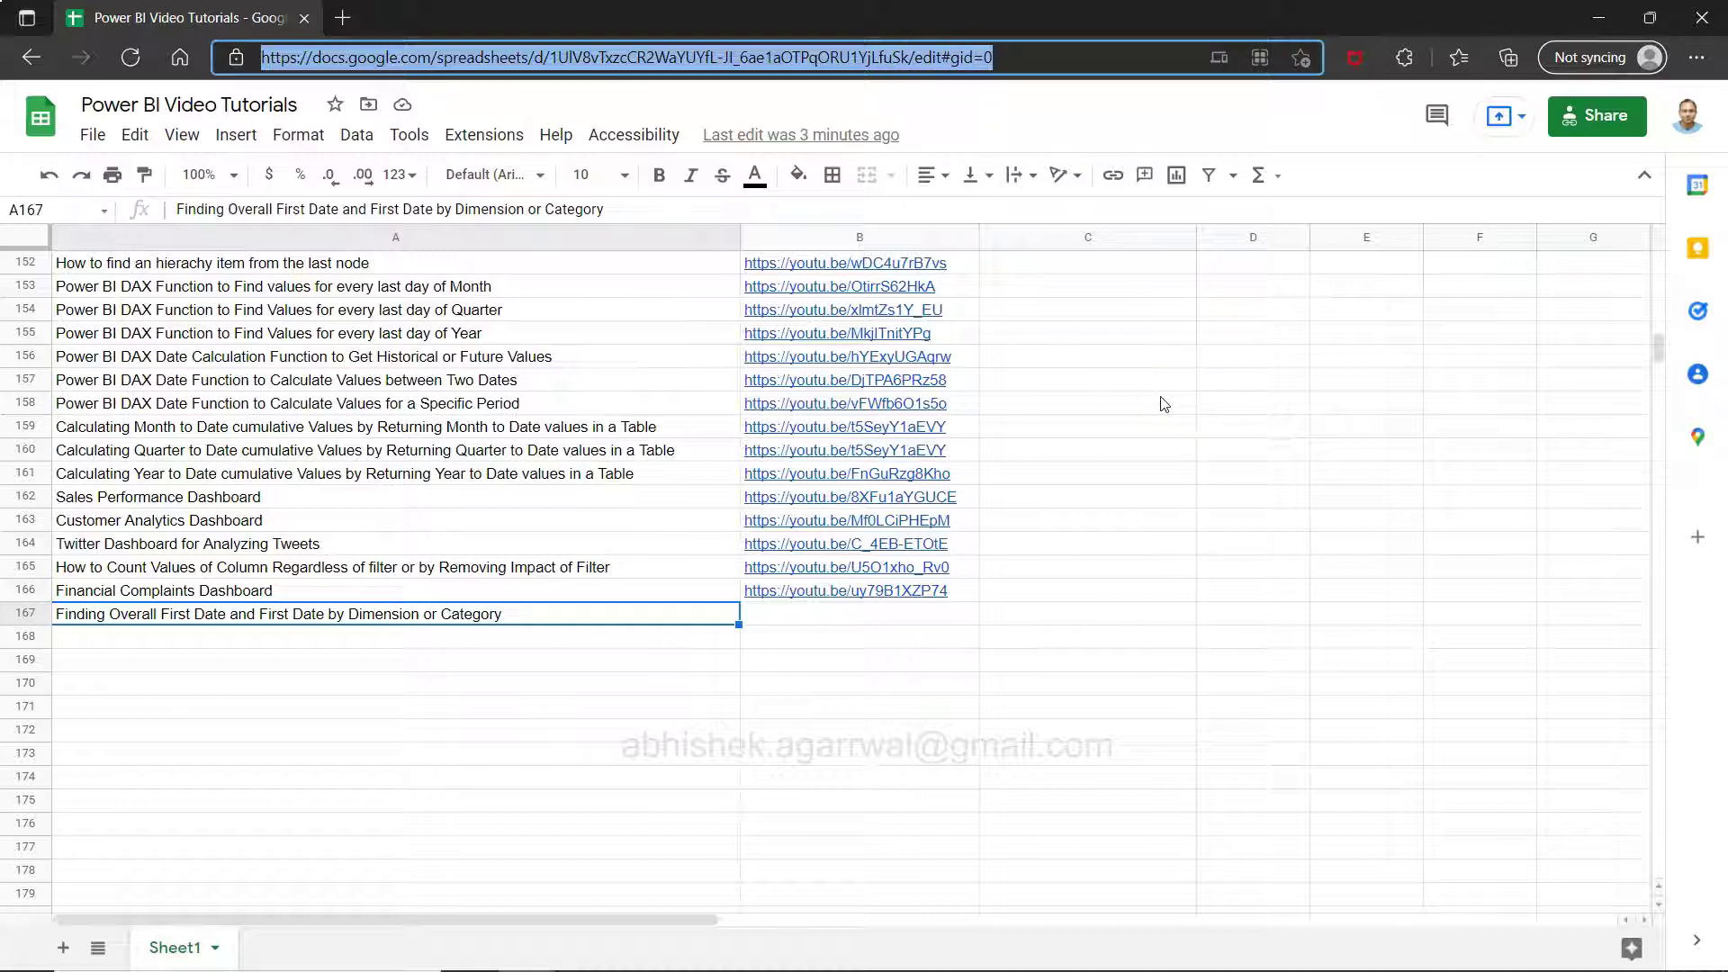
left_click(482, 478)
key("alt+Tab")
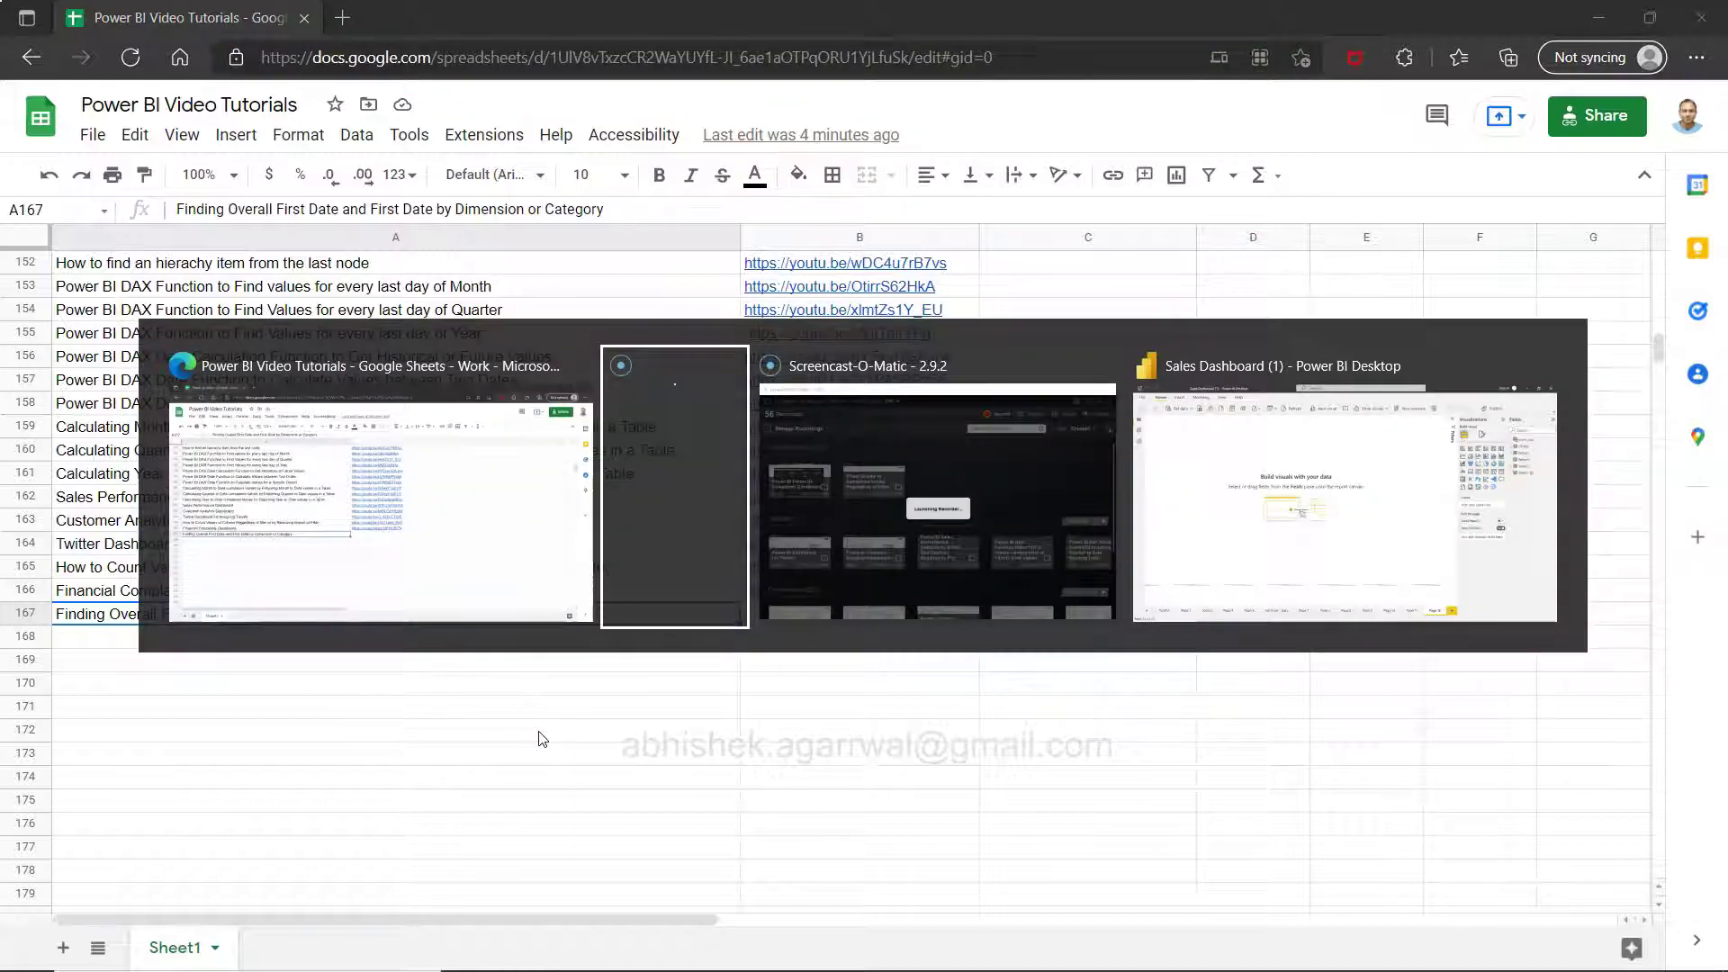
key("alt+Tab")
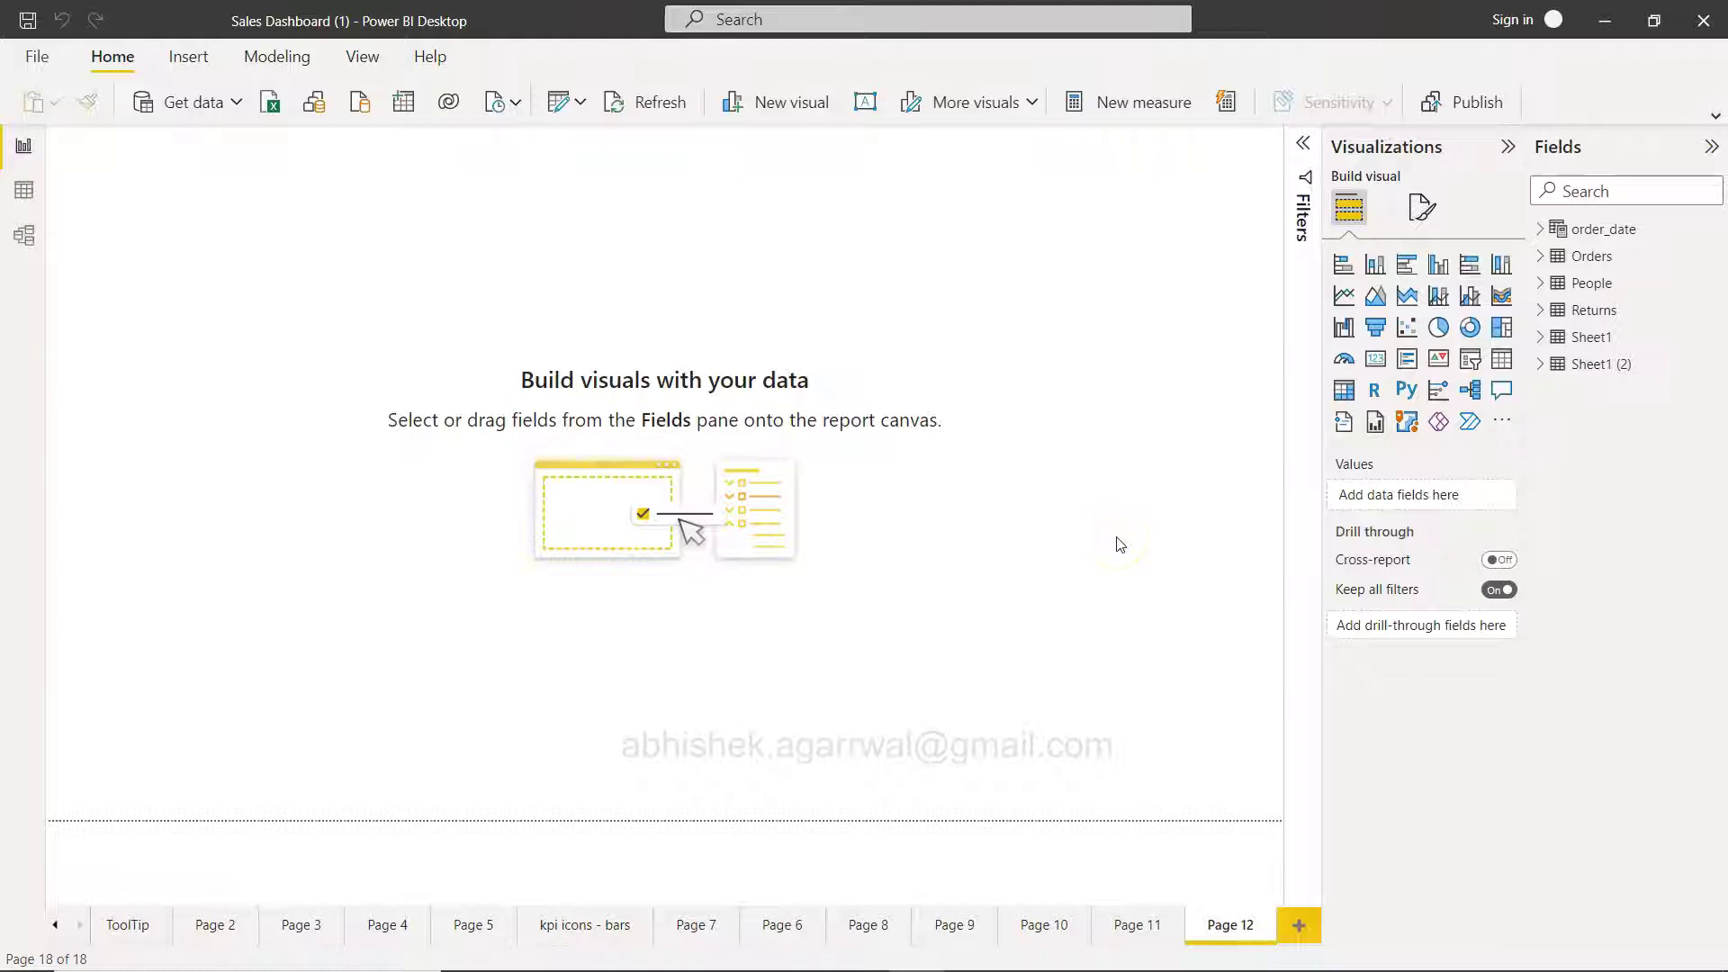
left_click(27, 192)
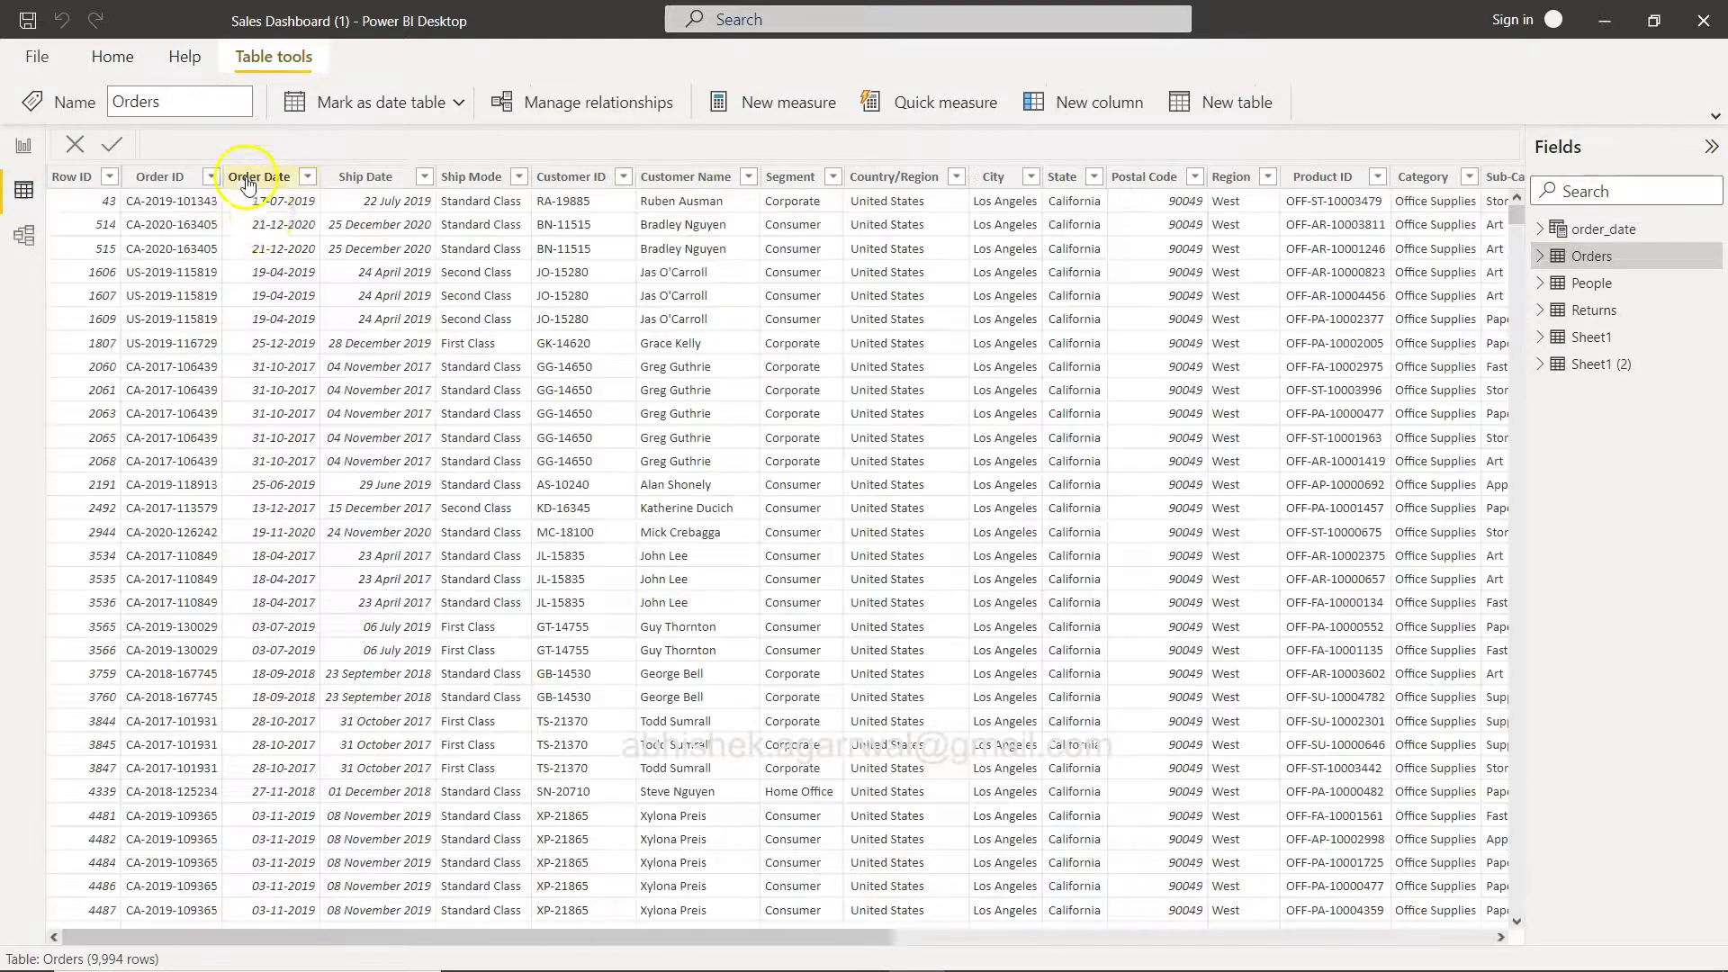
Examine the Order Date column of the Orders table, including the dates offered in its filter list
left_click(287, 241)
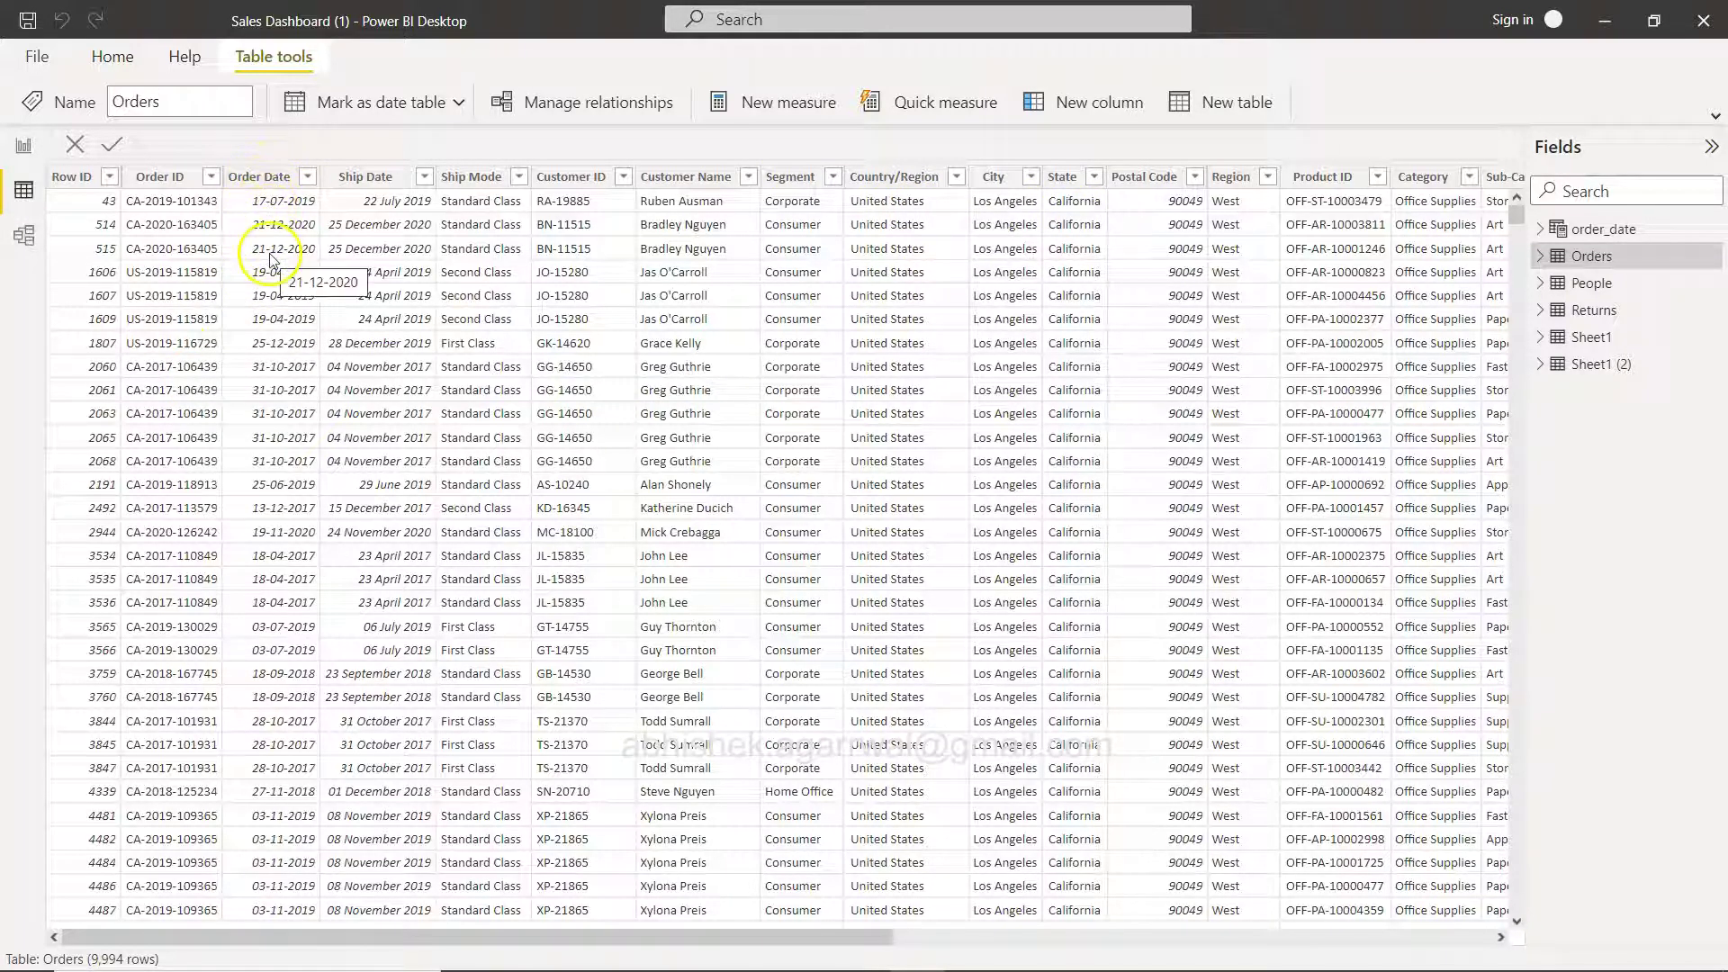
left_click(312, 178)
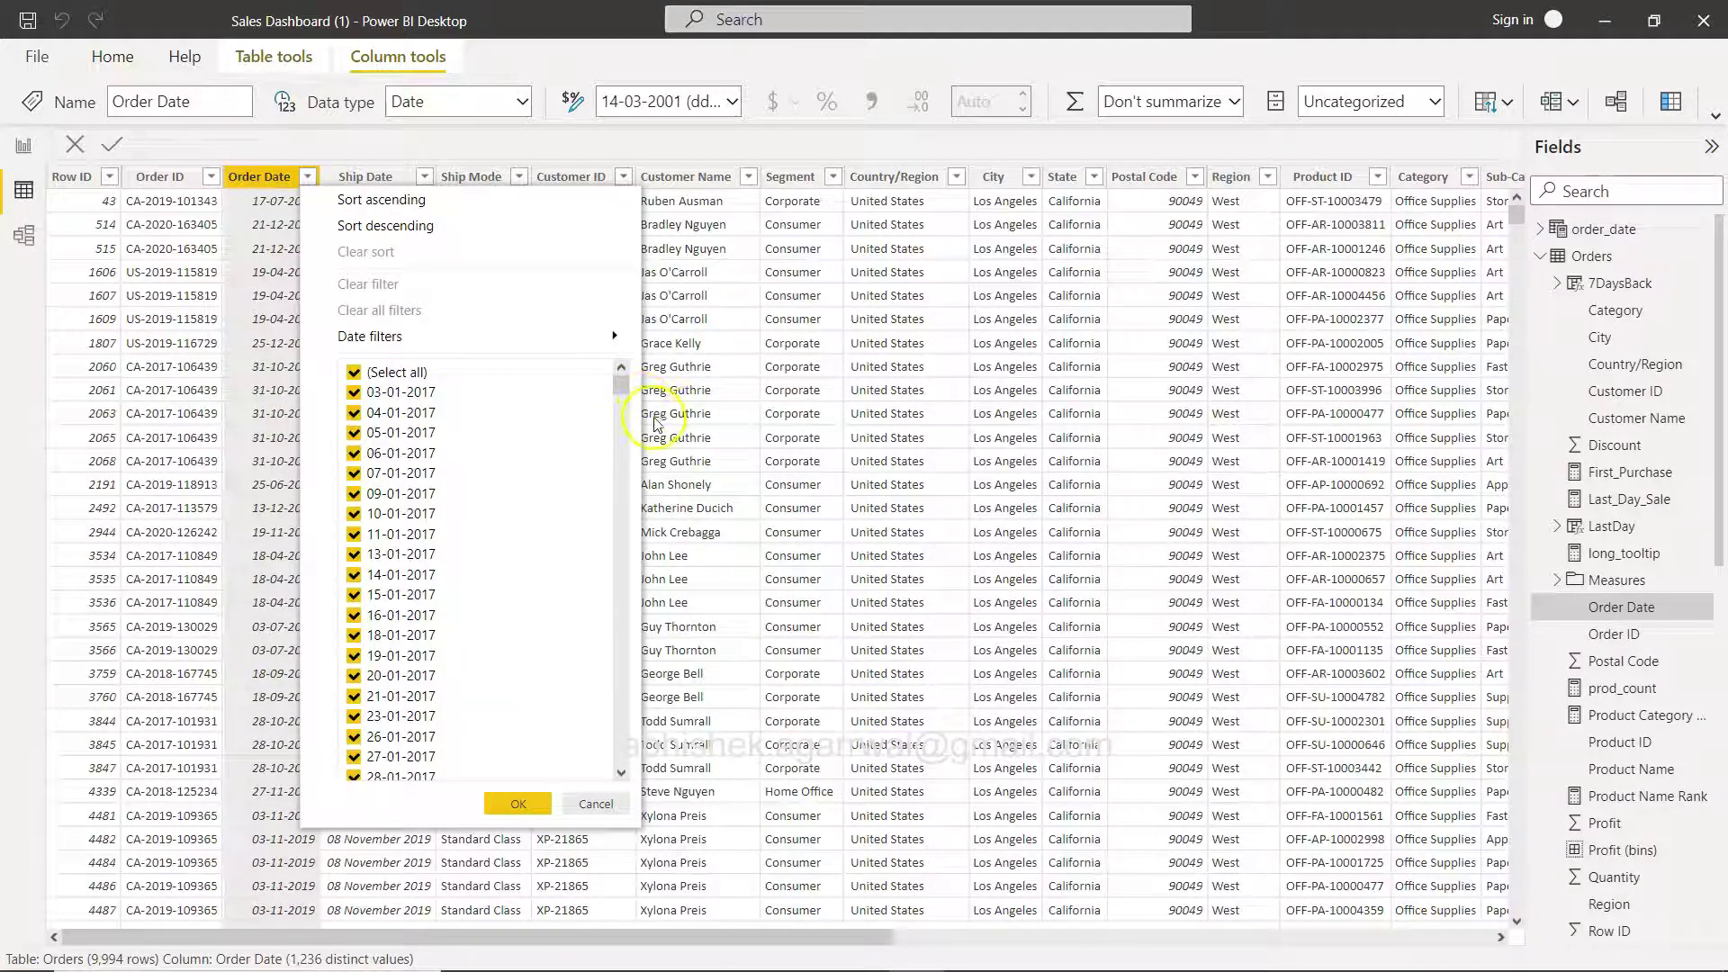
left_click(729, 434)
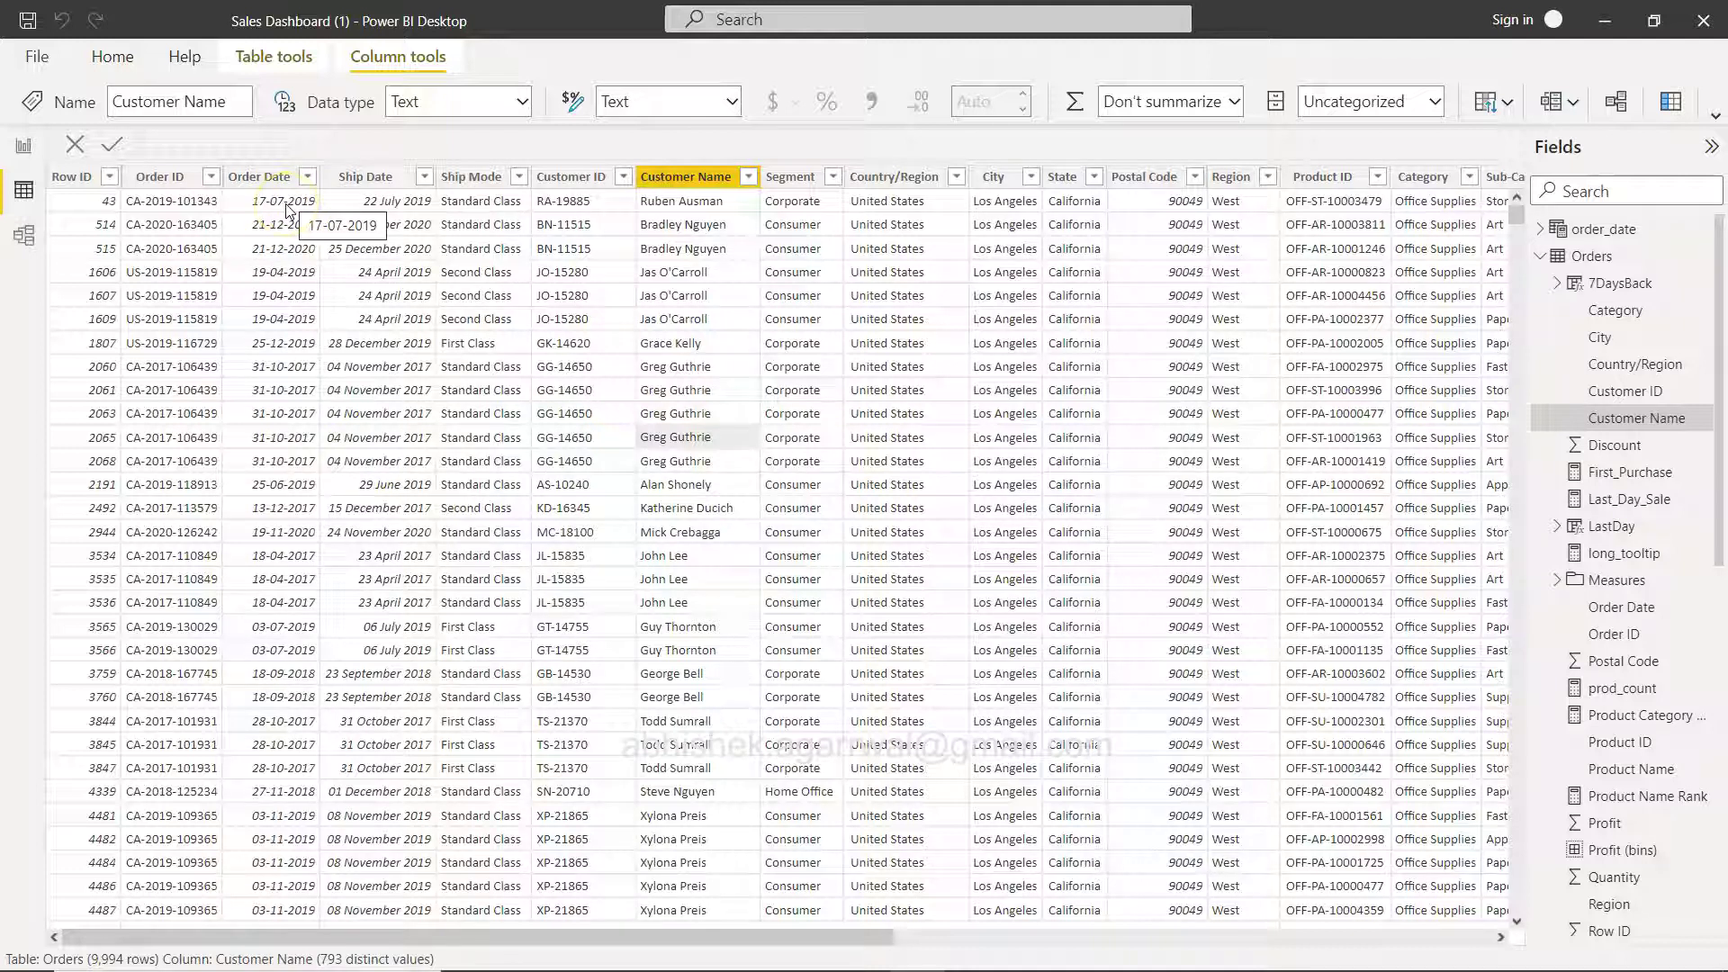
left_click(280, 208)
left_click(288, 211)
left_click(310, 211)
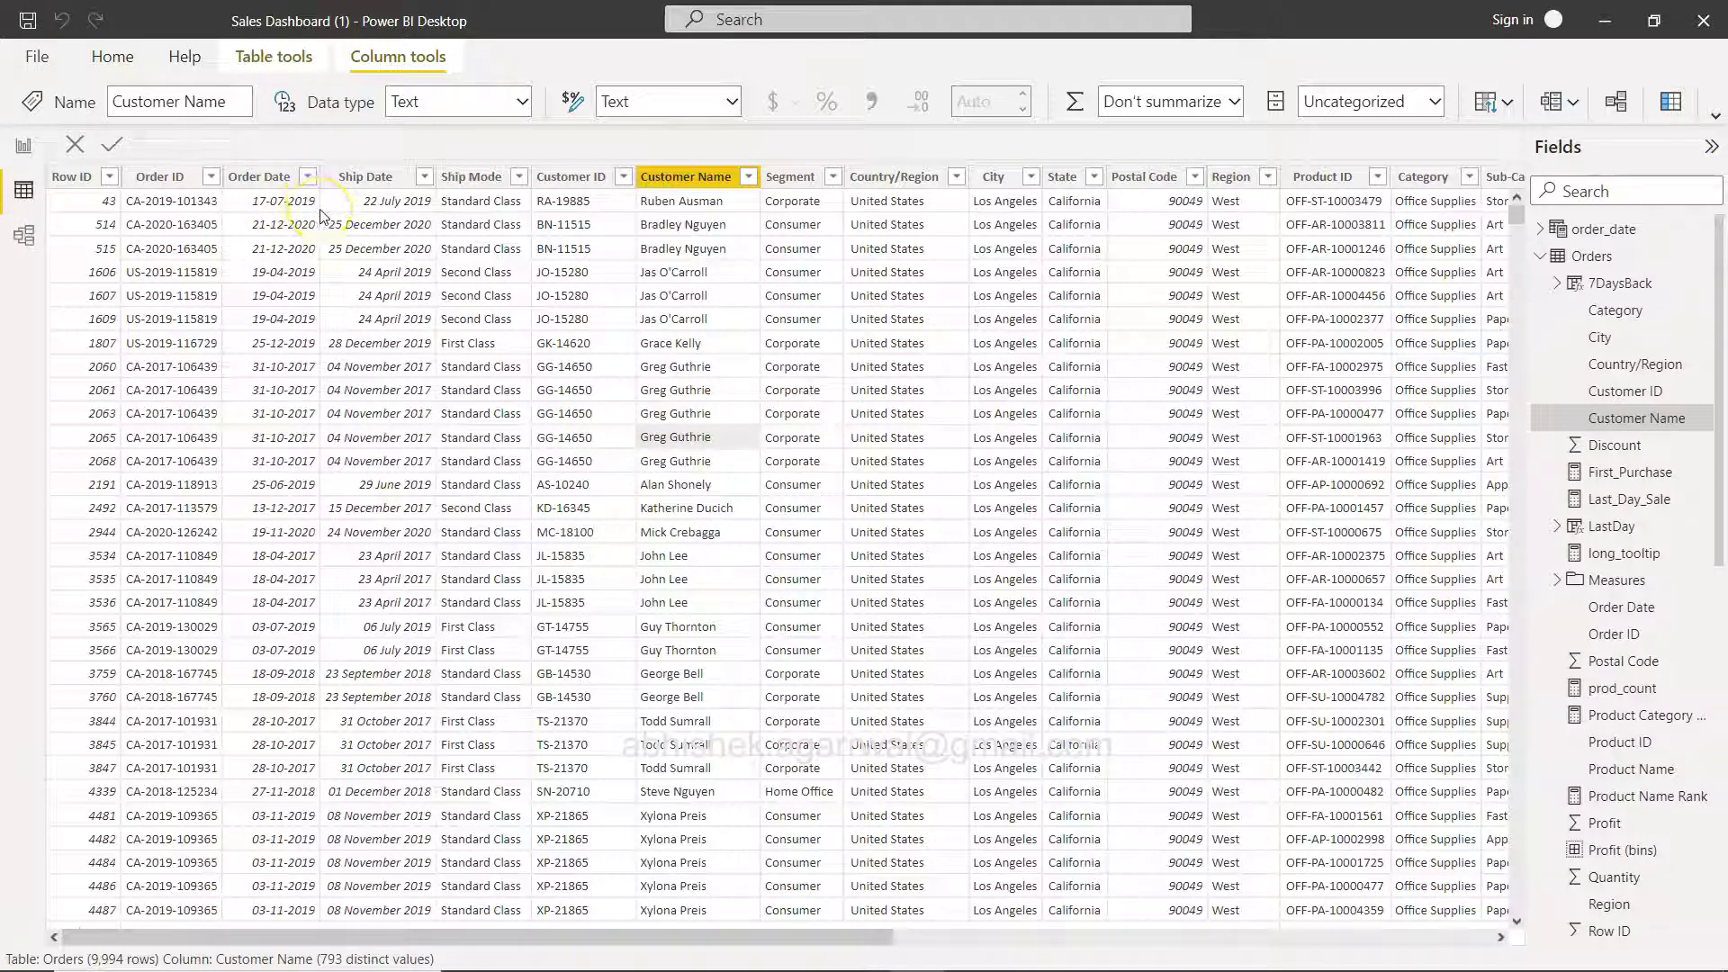
left_click(625, 226)
left_click(924, 438)
left_click(1342, 551)
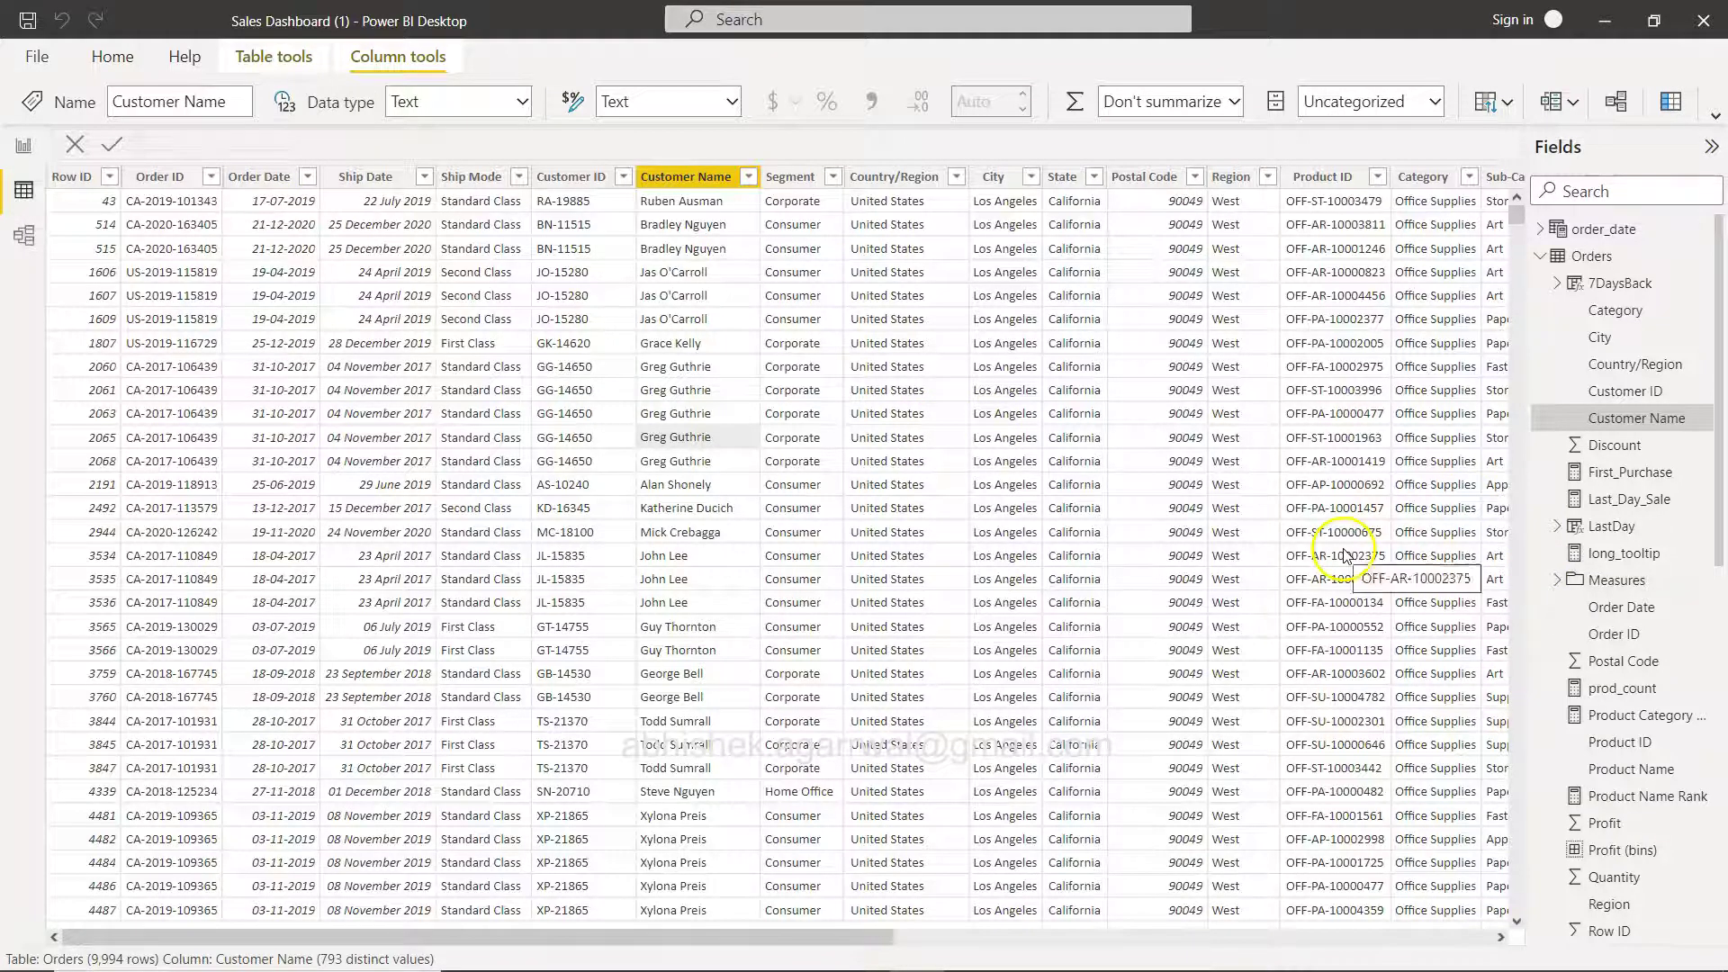
Add a calculated column to the Orders table and begin its formula with the name "Fisrt Order Date ="
left_click(1715, 115)
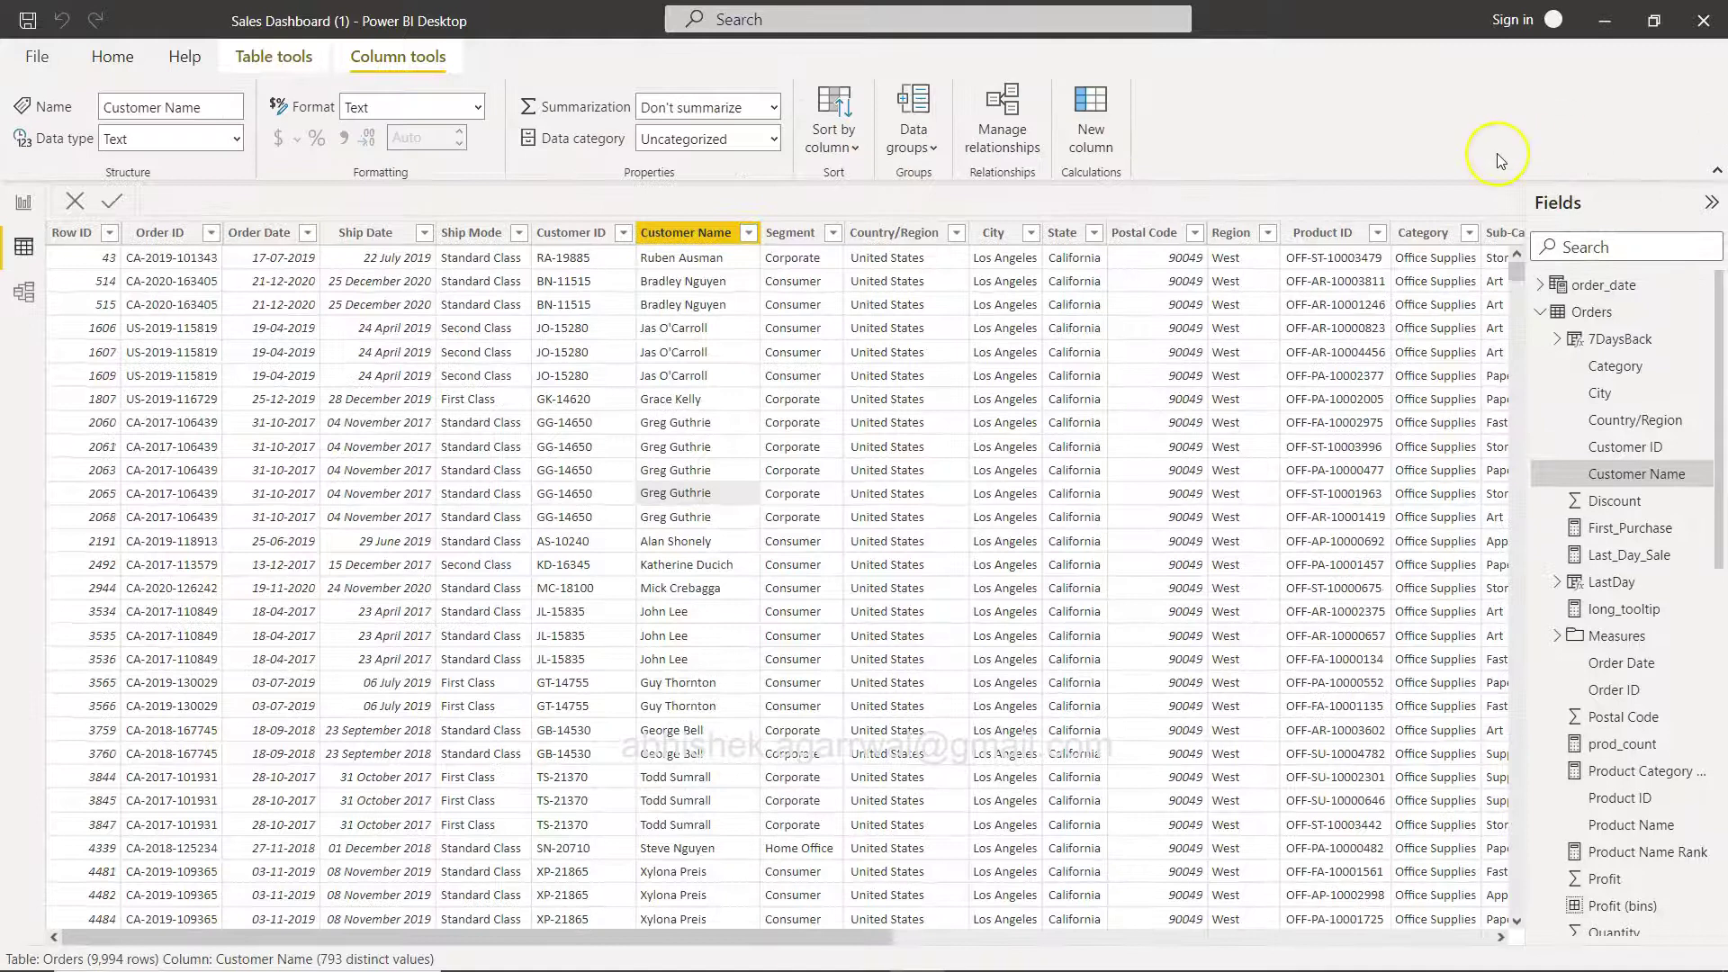
left_click(1086, 129)
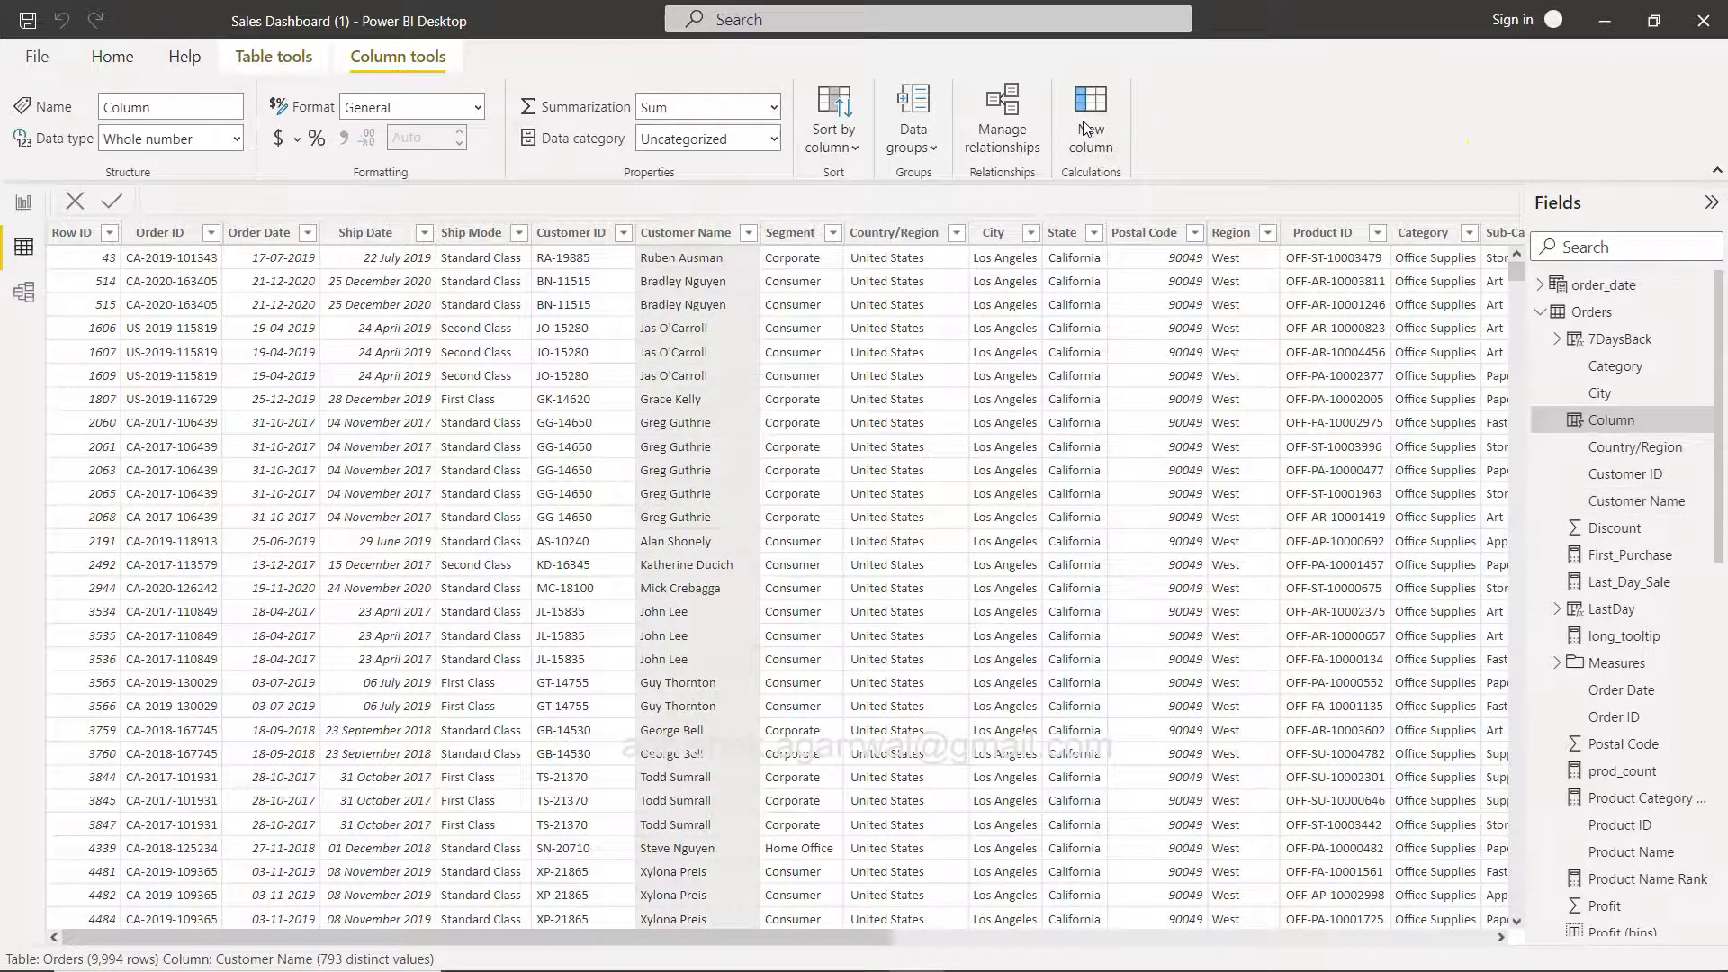
type("F")
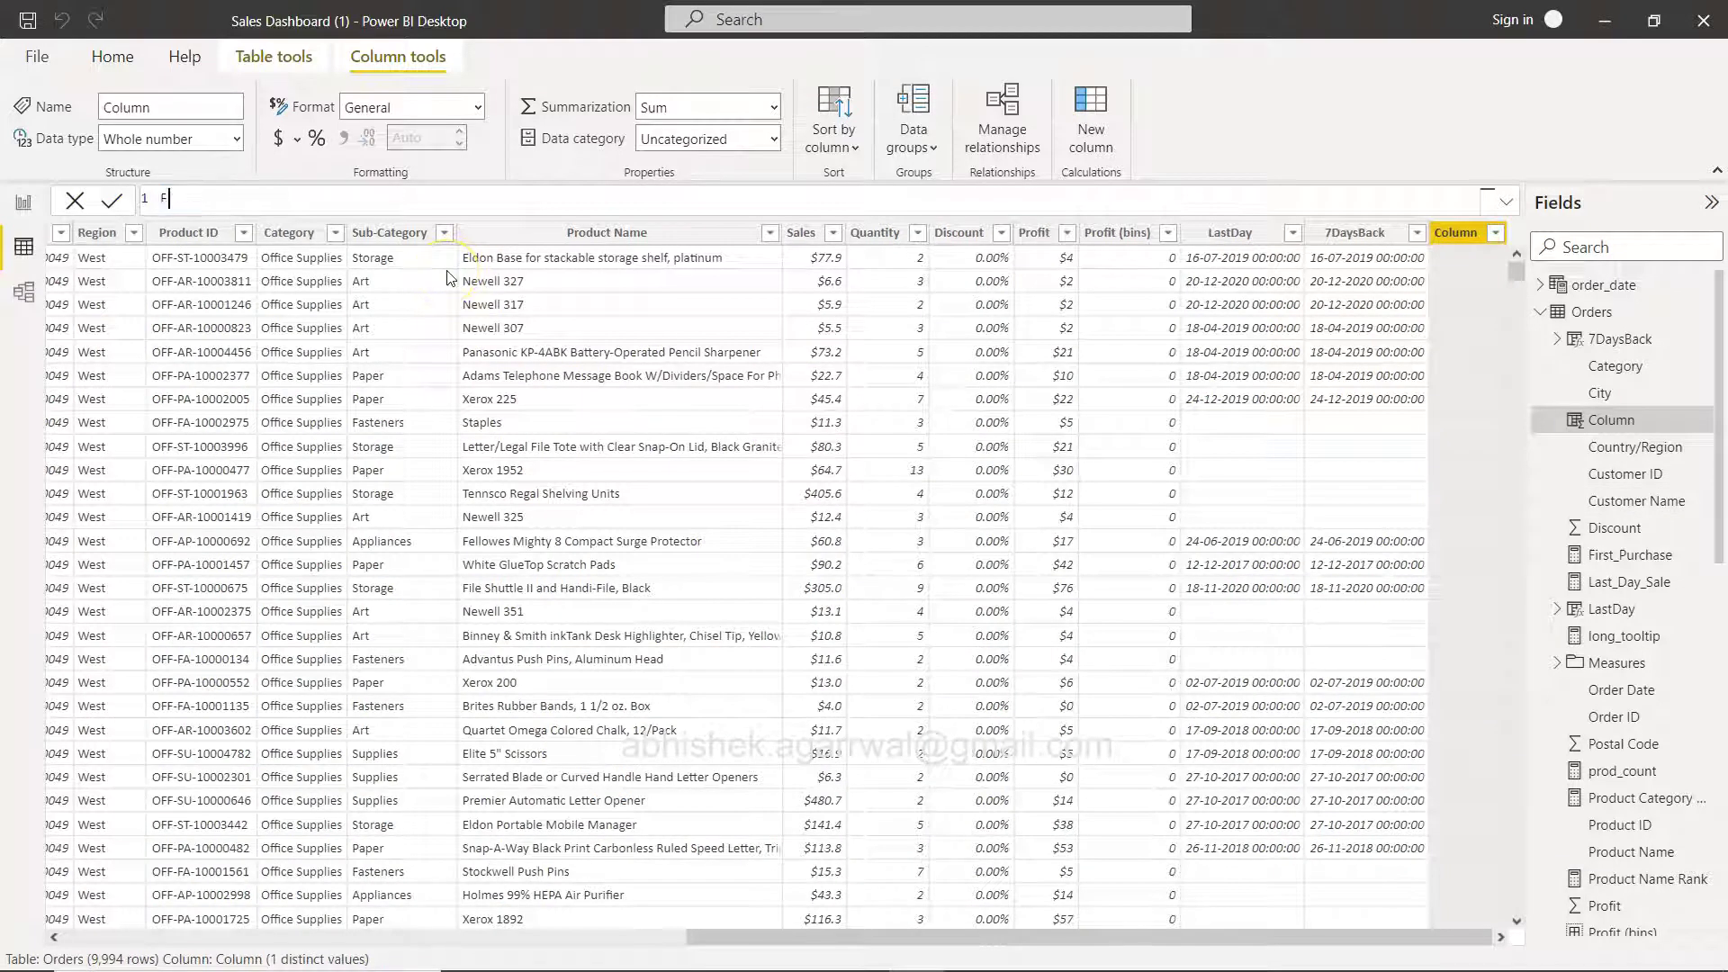
type("isrt Order Date = ")
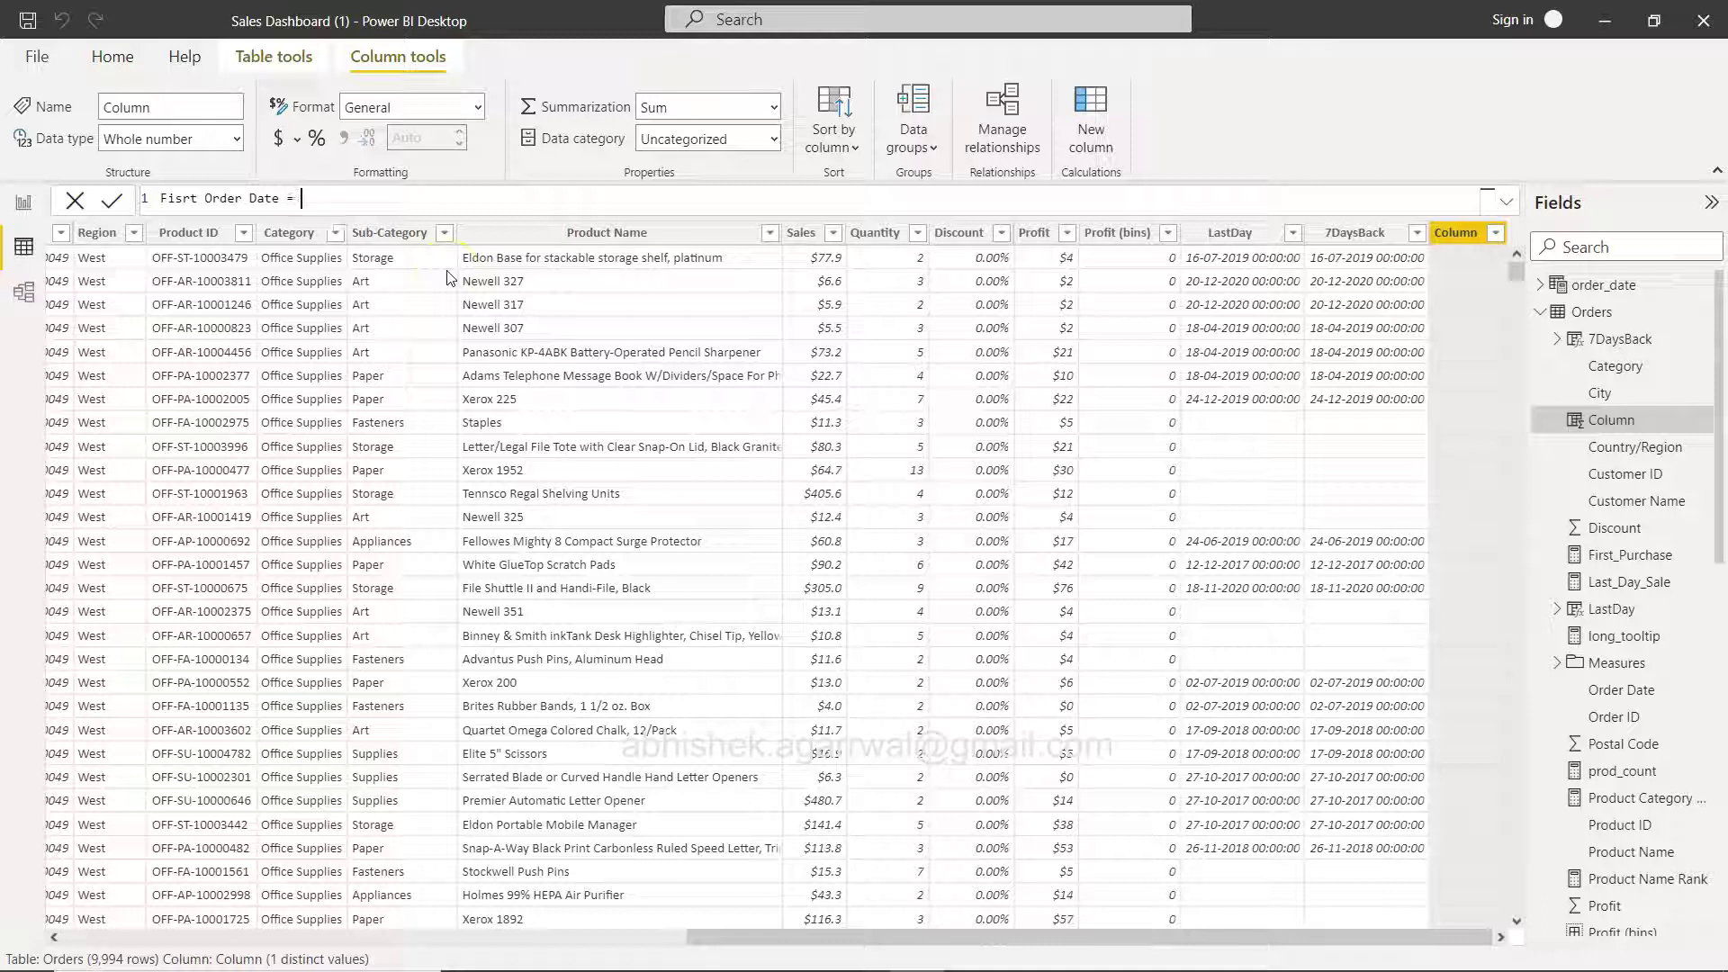
Complete the new column's formula with MIN(Orders[Order Date])
type("mi")
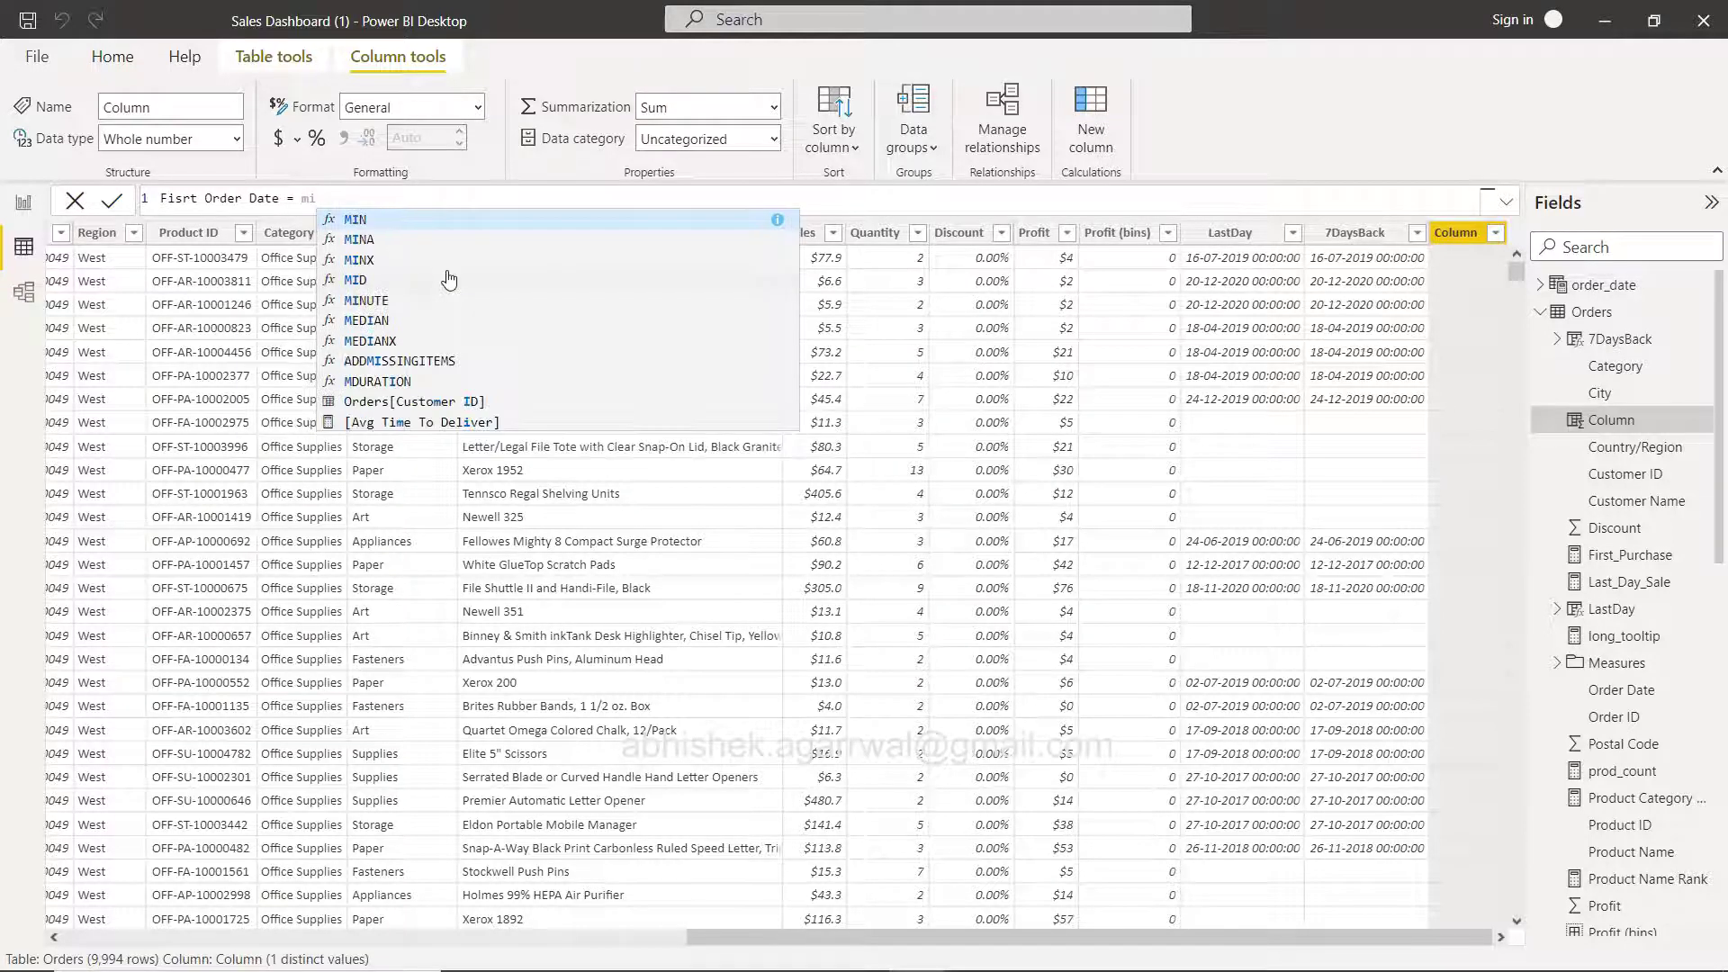
key("Tab")
type("ord")
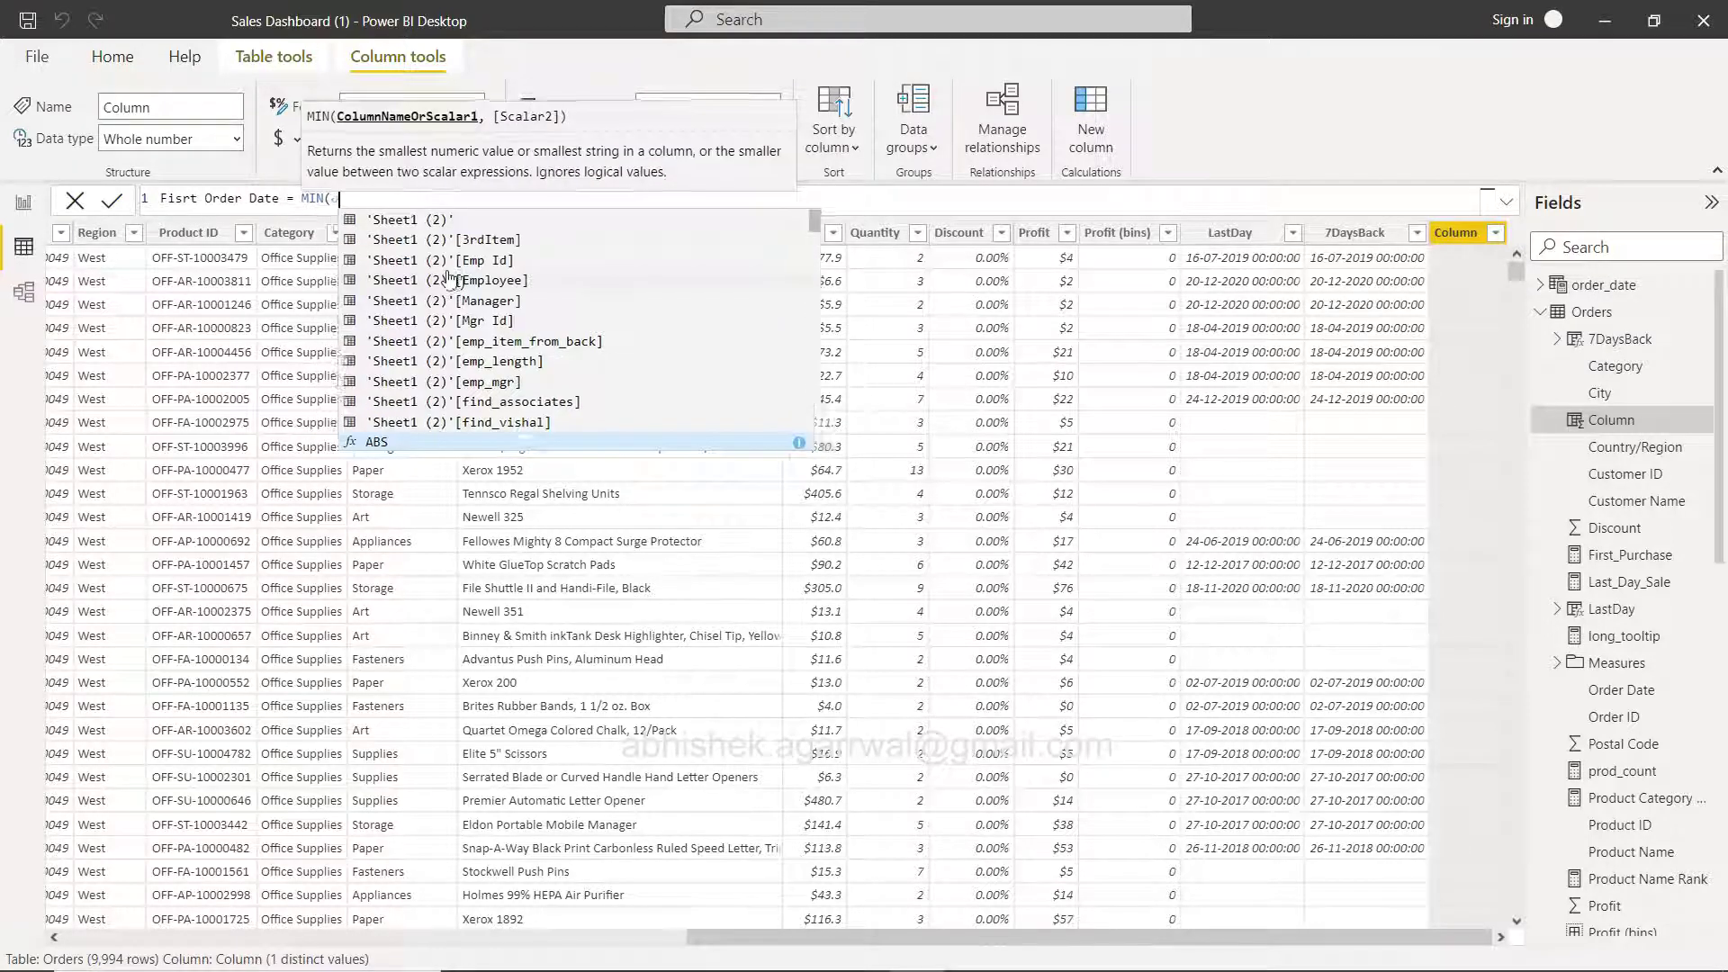
key("Down")
key("Down")
key("Down")
key("Down")
key("Down")
key("Down")
key("Down")
key("Down")
key("Down")
key("Down")
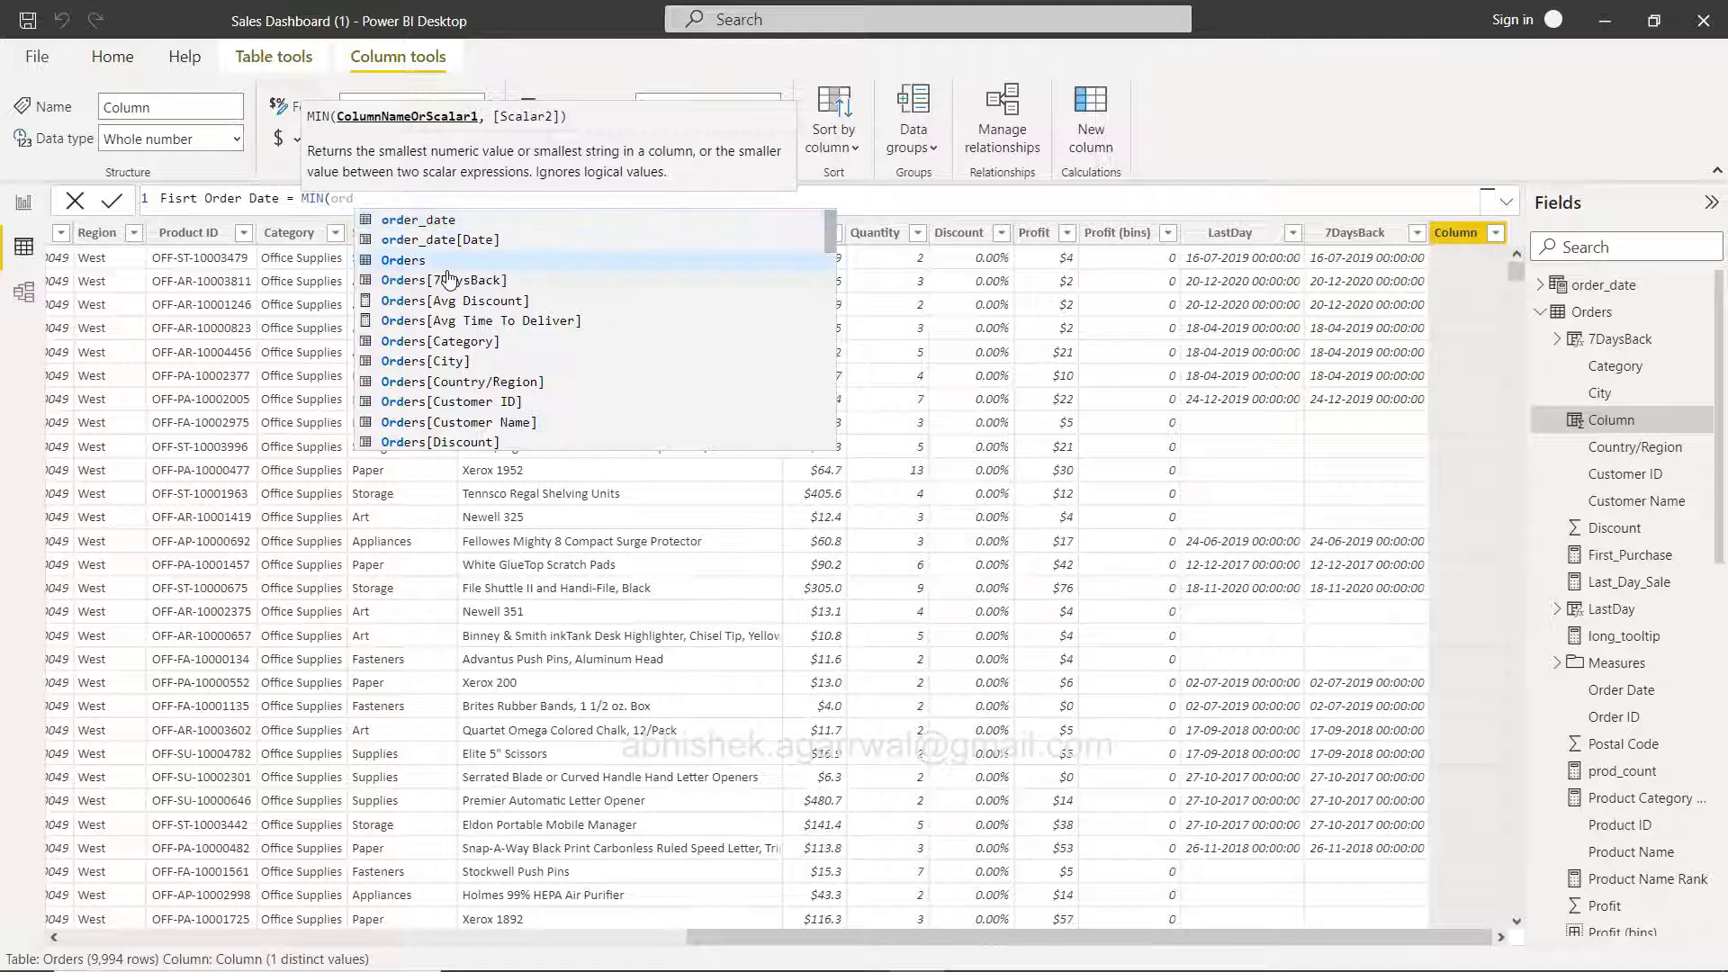
key("Down")
key("Down")
key("Down")
key("Down")
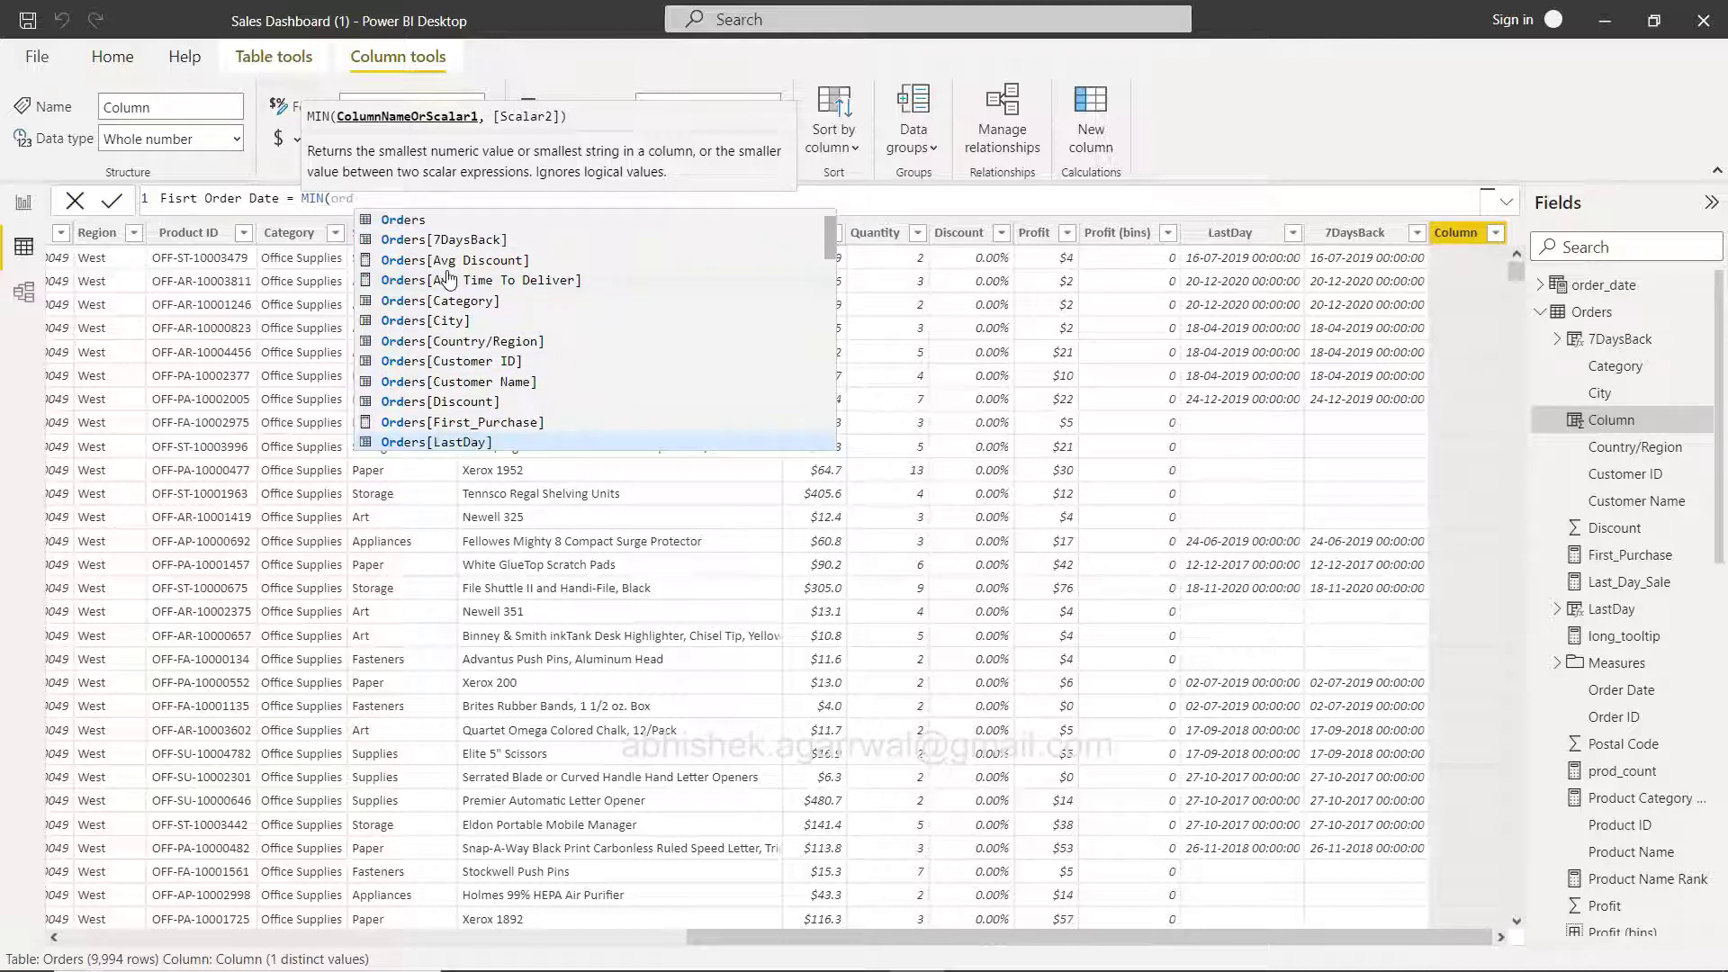
key("Tab")
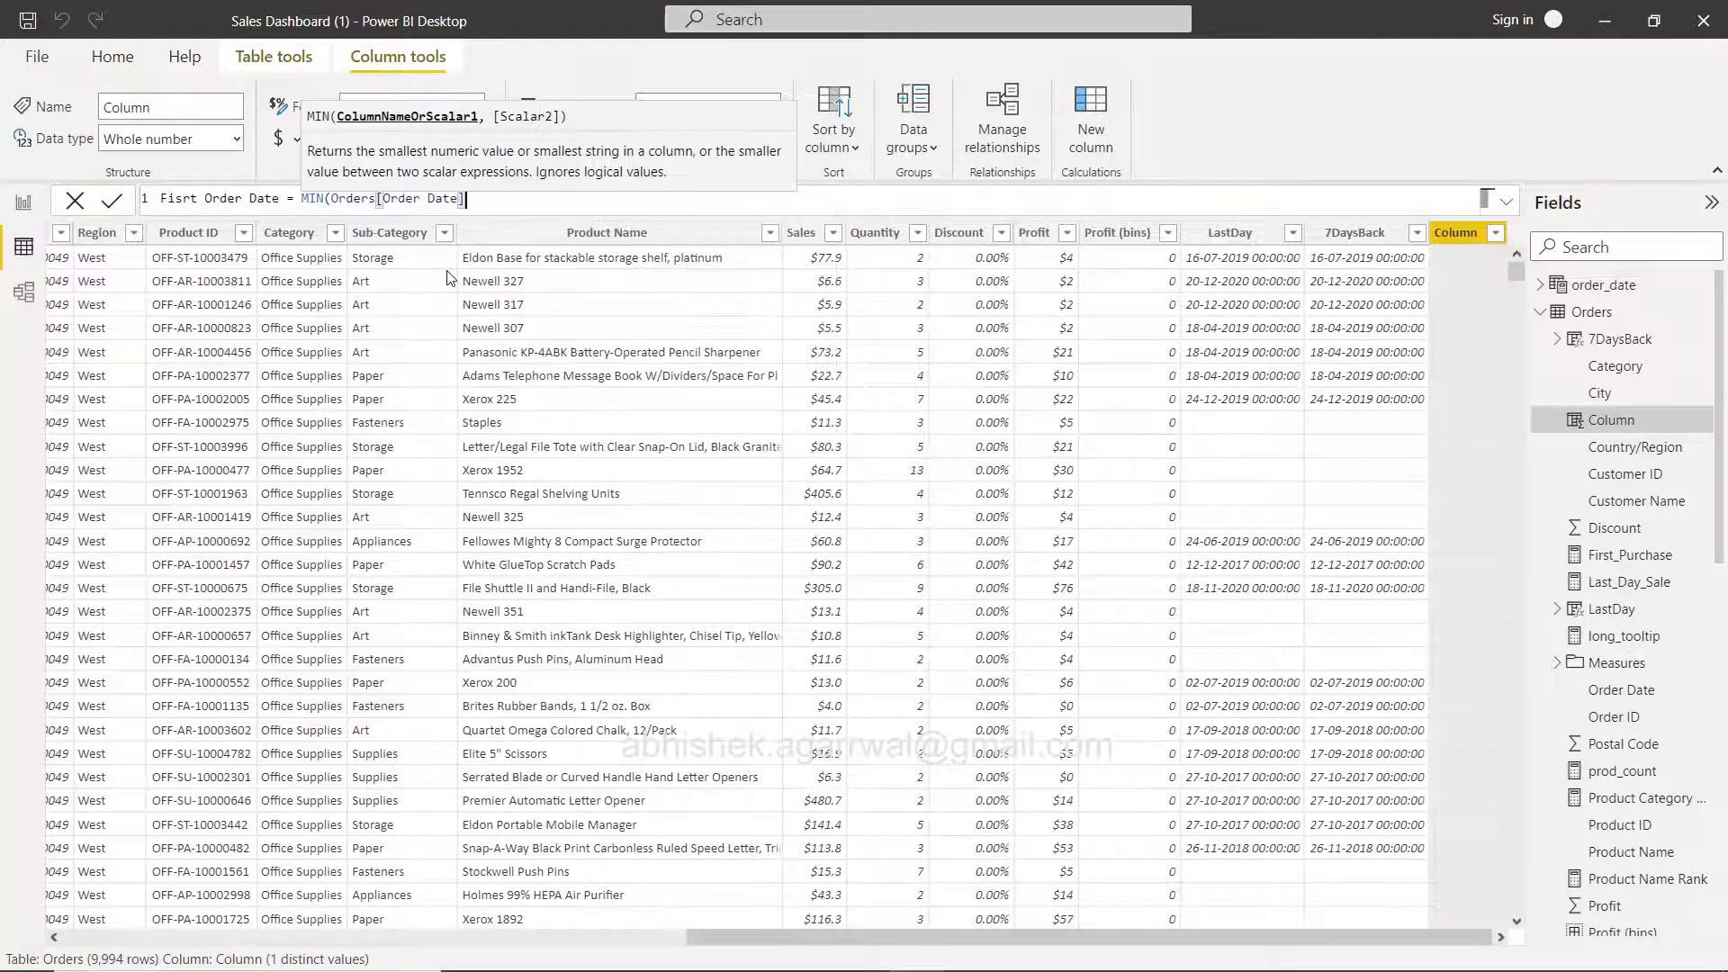
type(")")
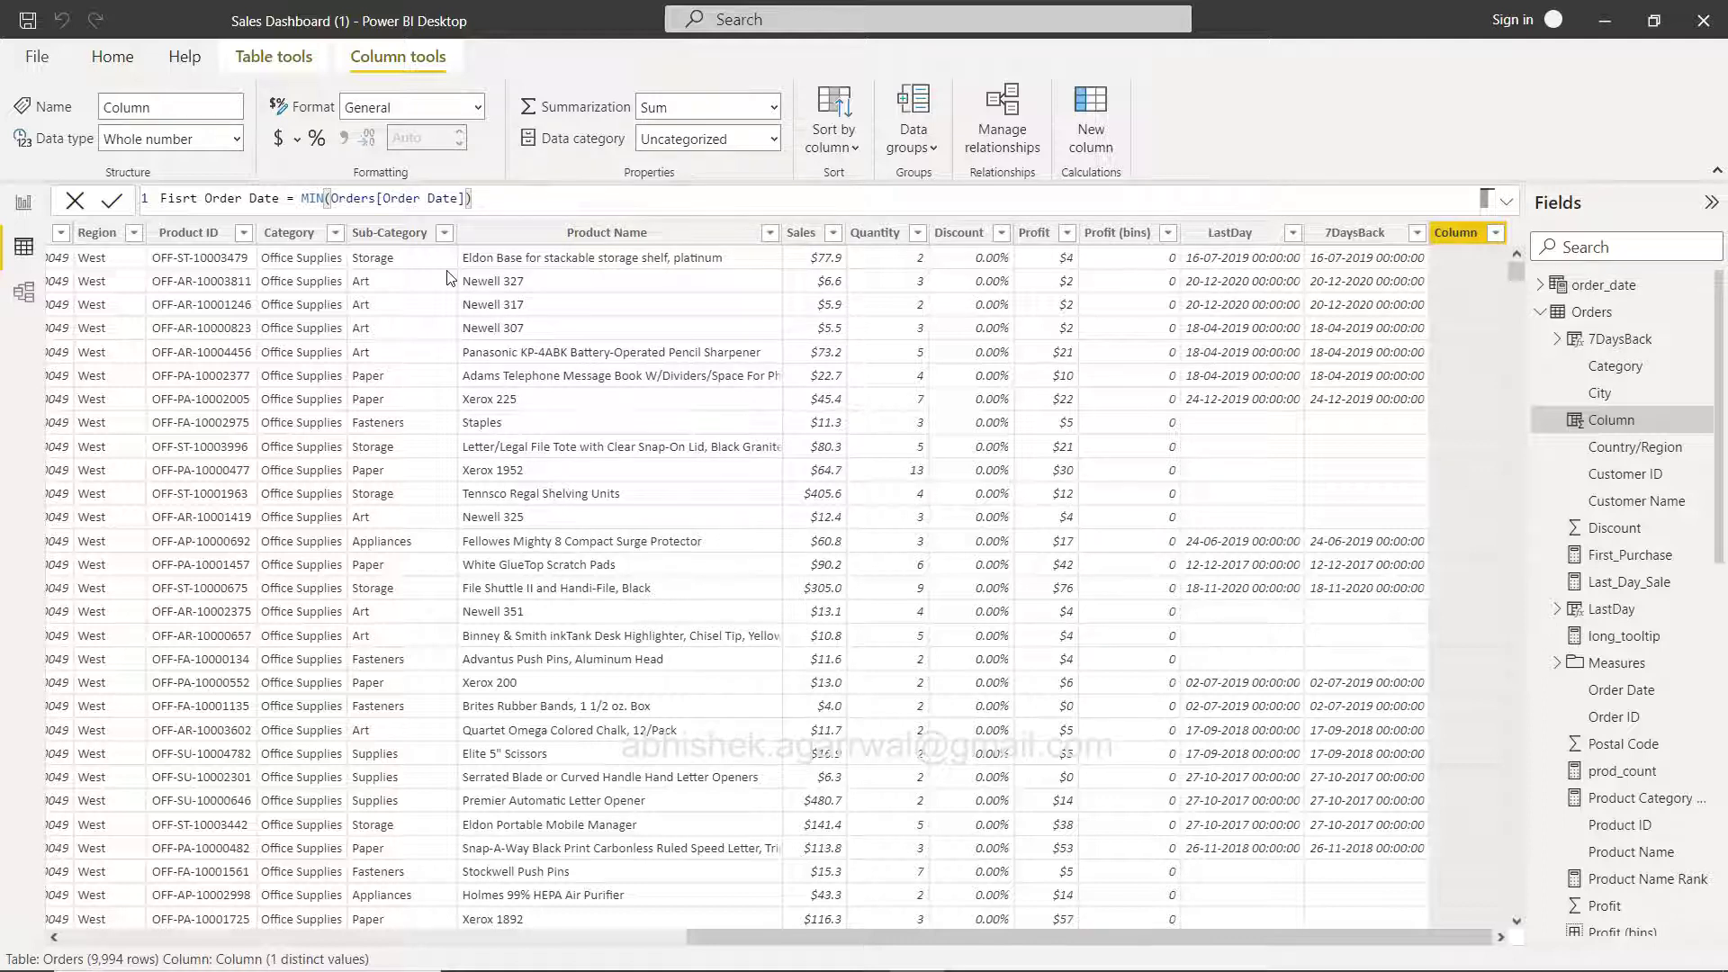
Correct the spelling of the column name to First Order Date and commit the formula
left_click(184, 197)
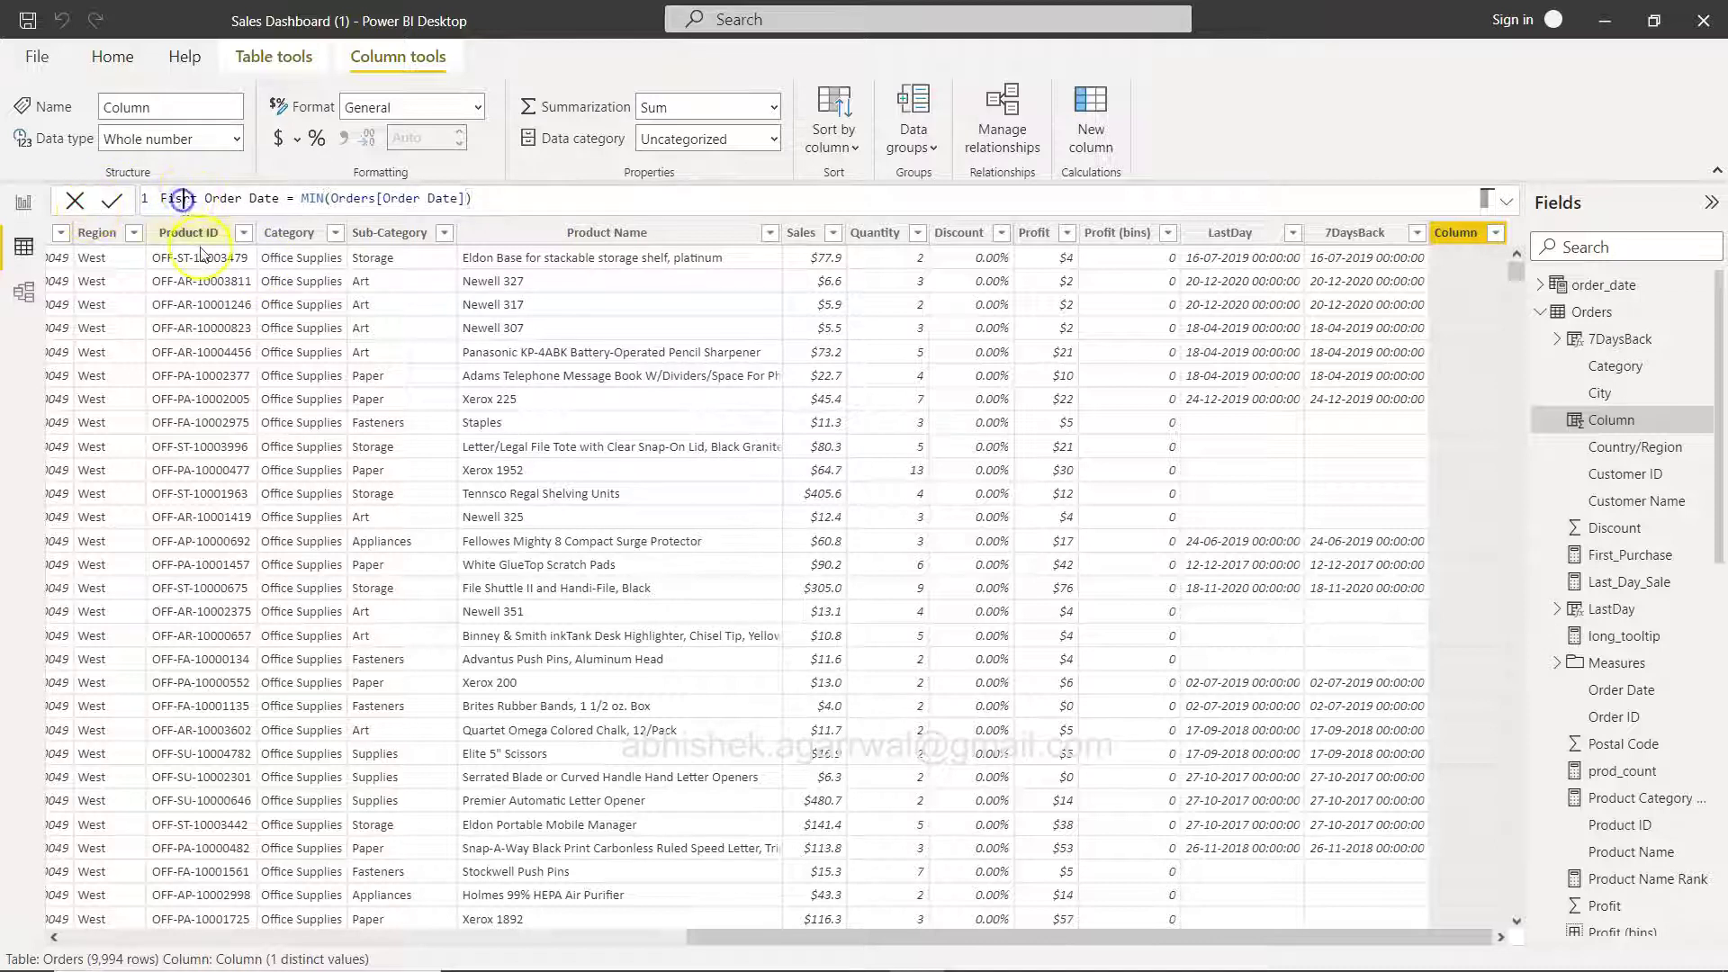
key("BackSpace")
type("st")
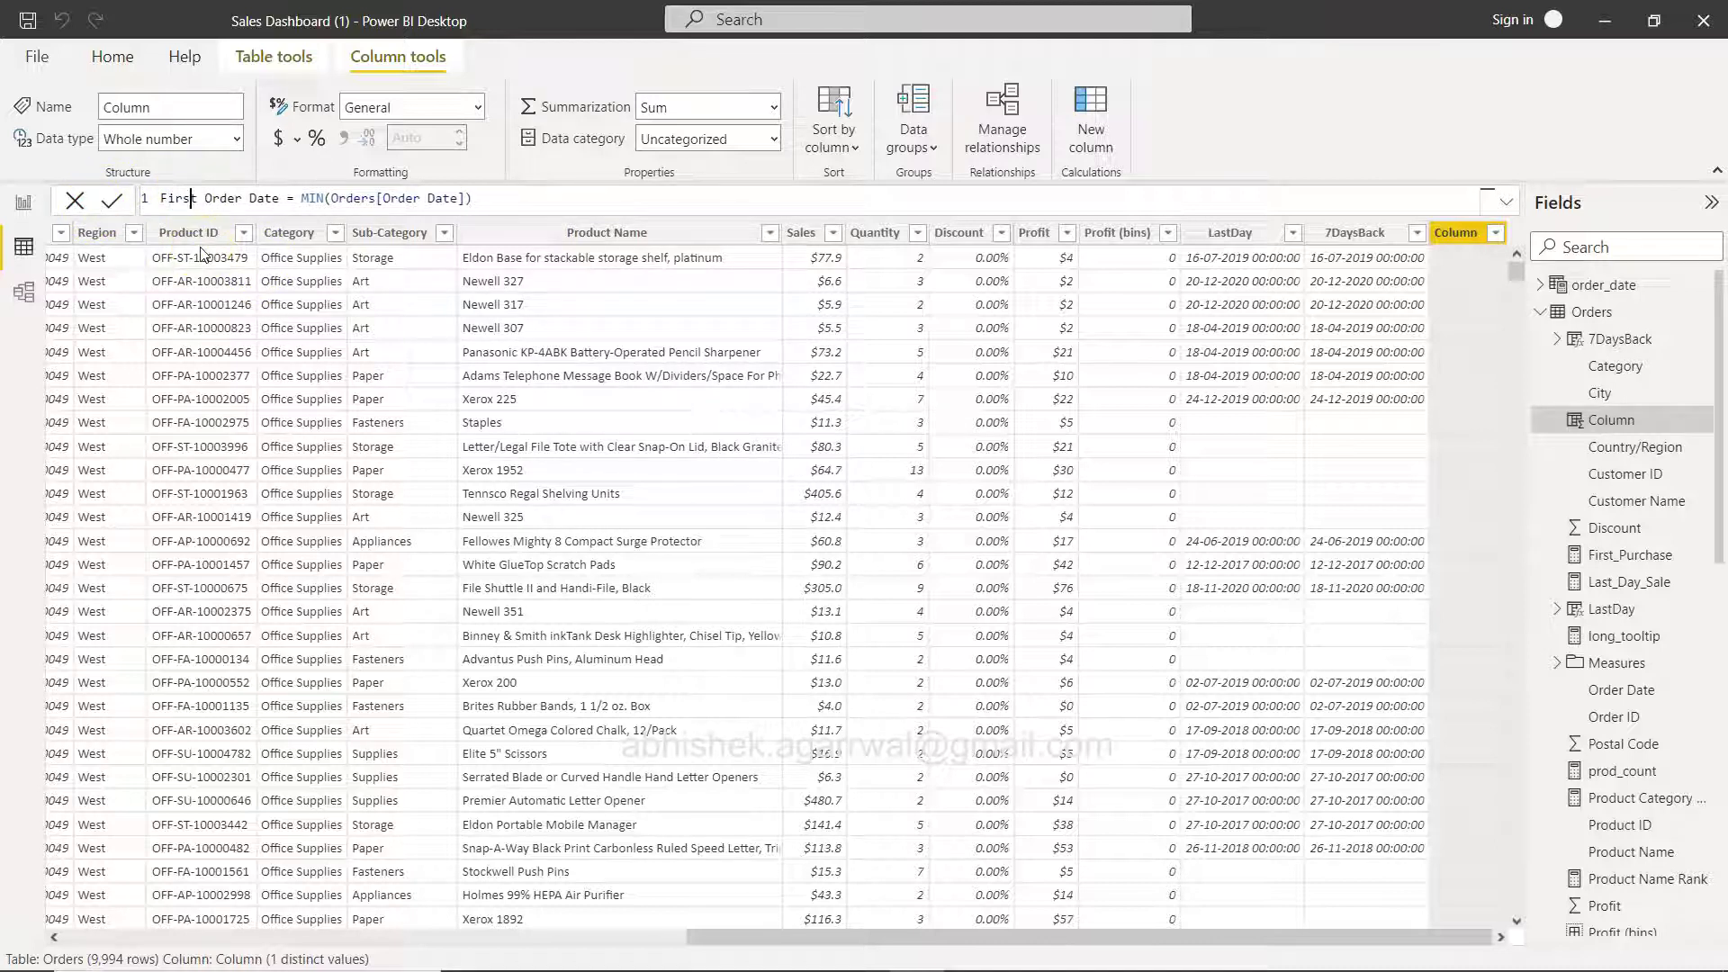
left_click(105, 203)
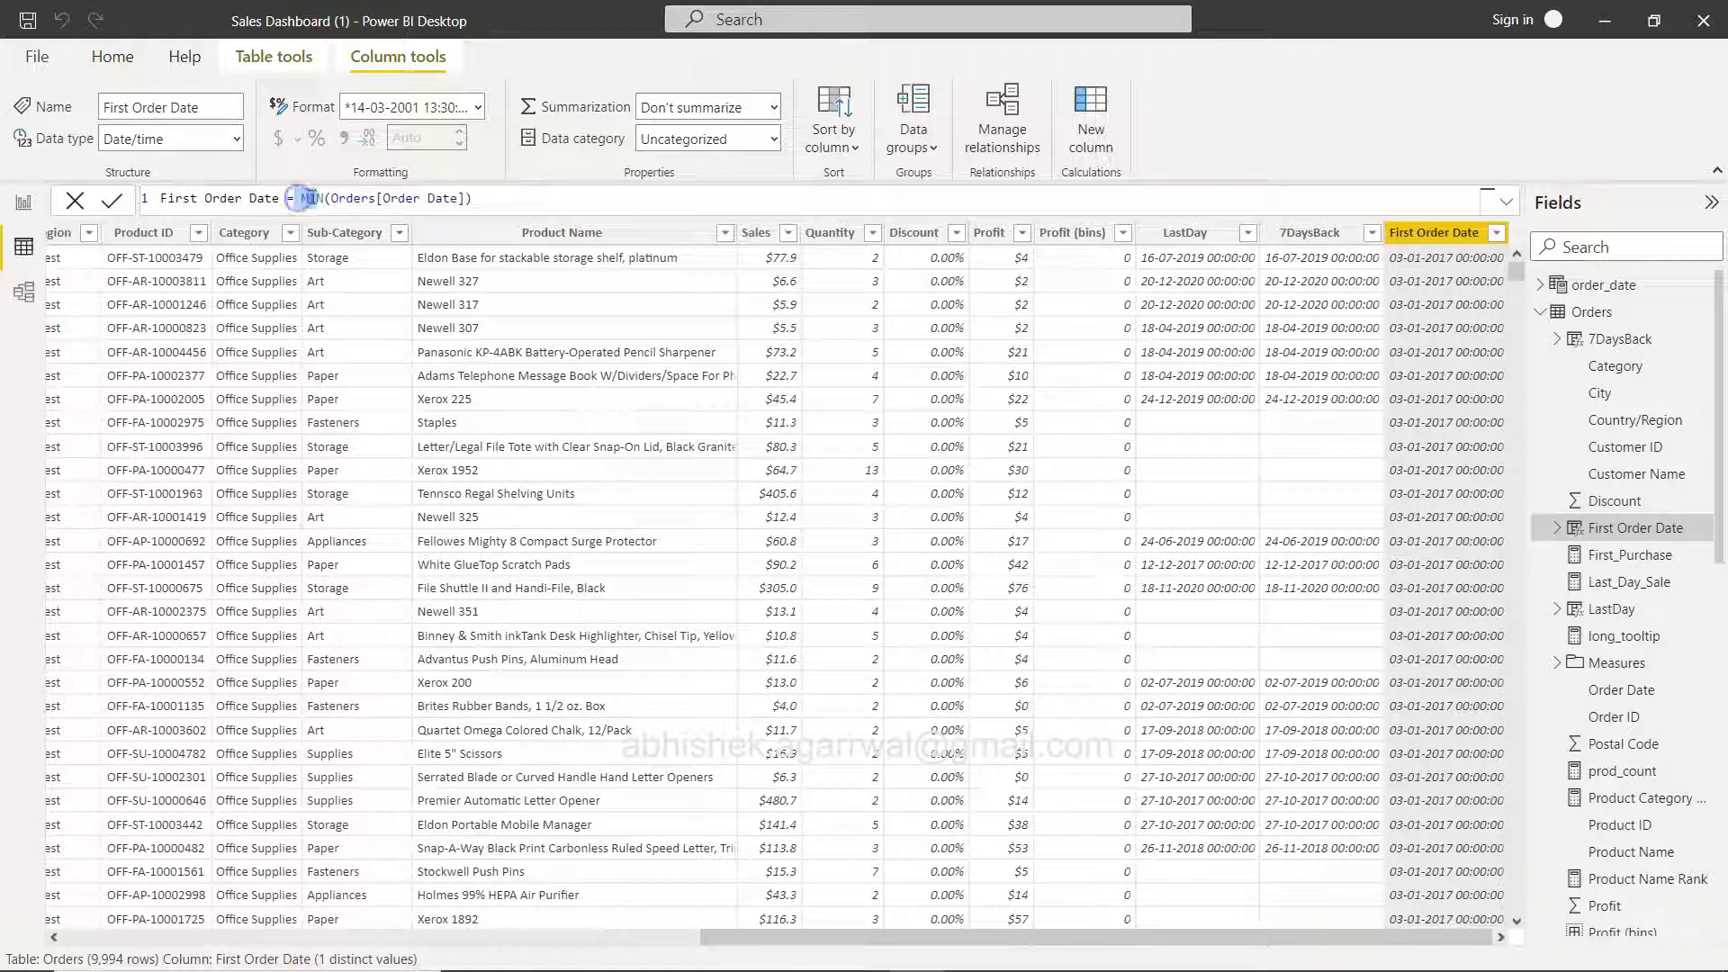
double_click(314, 197)
Insert a matrix on the empty report page Page 12 with Sub-Category as rows, and enlarge the visual
left_click(22, 205)
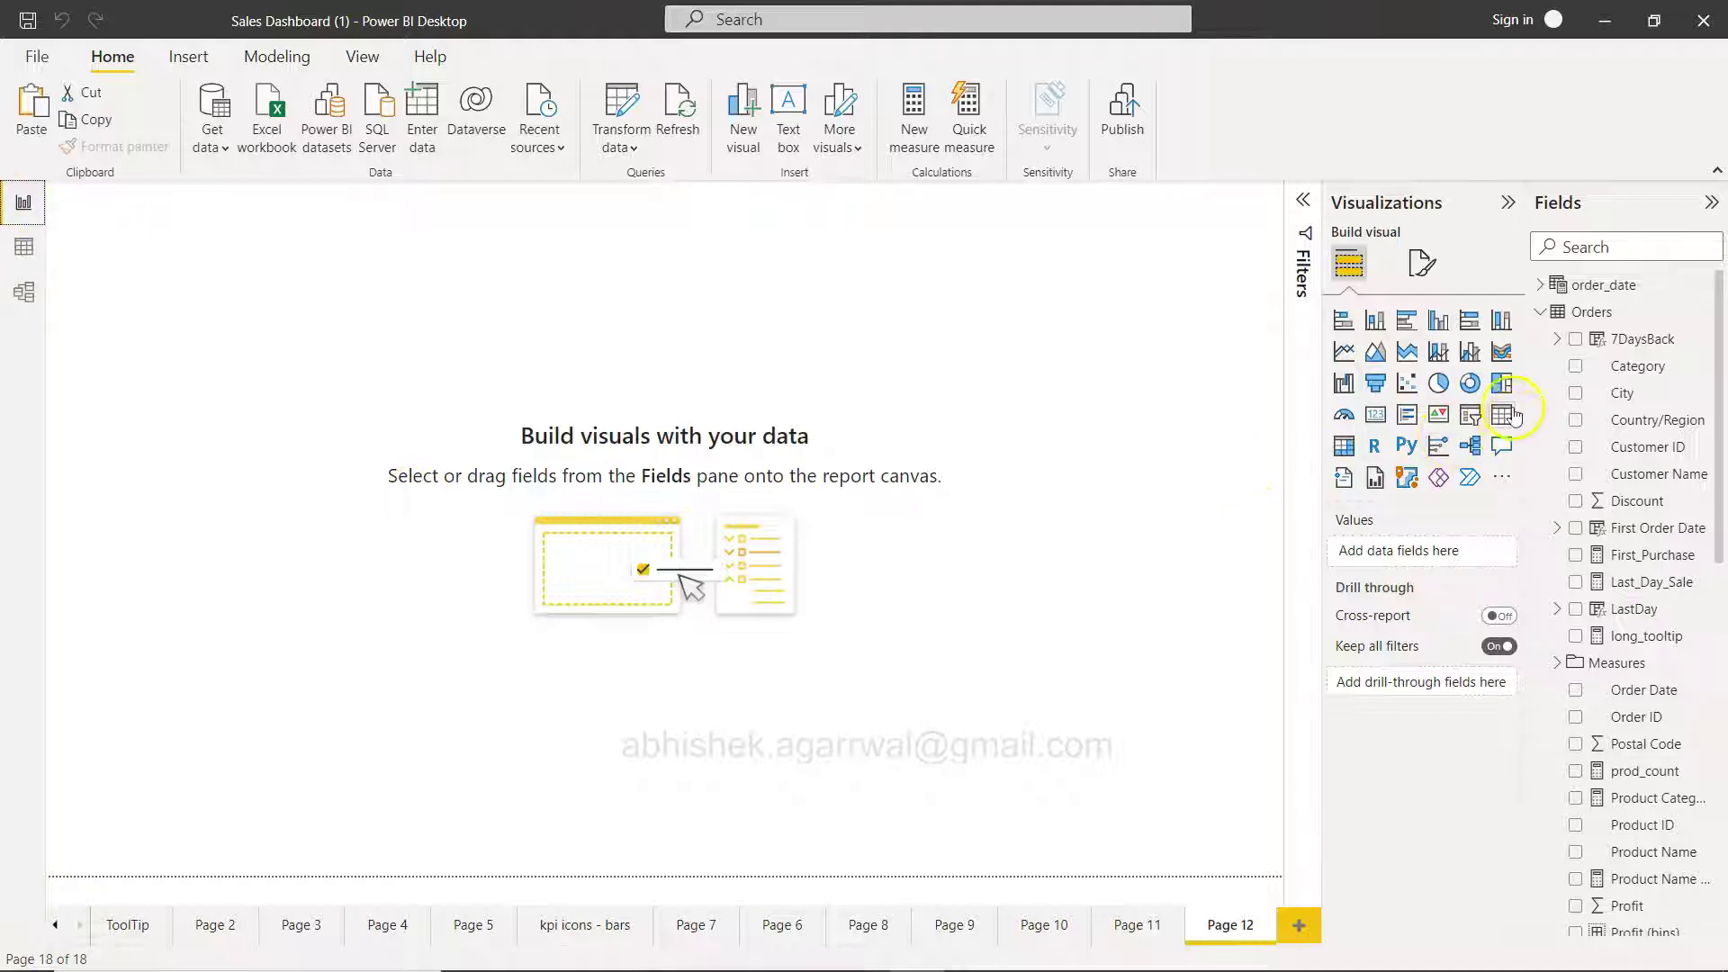
left_click(1344, 450)
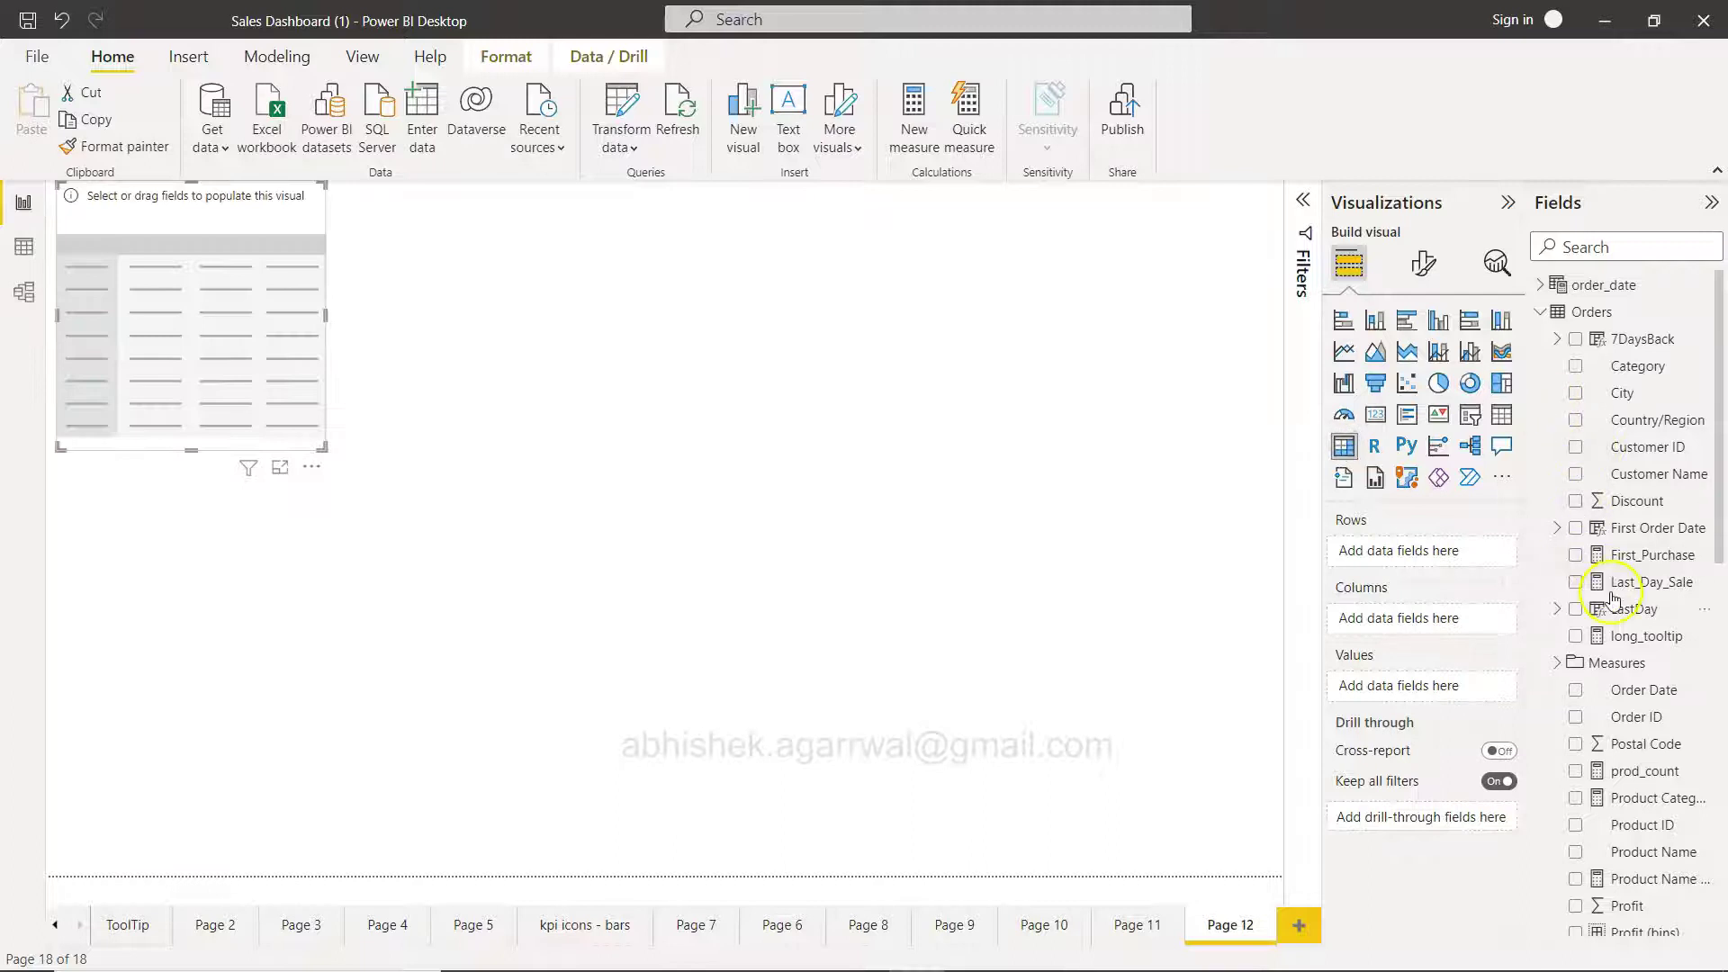
scroll(1604, 647, "down", 8)
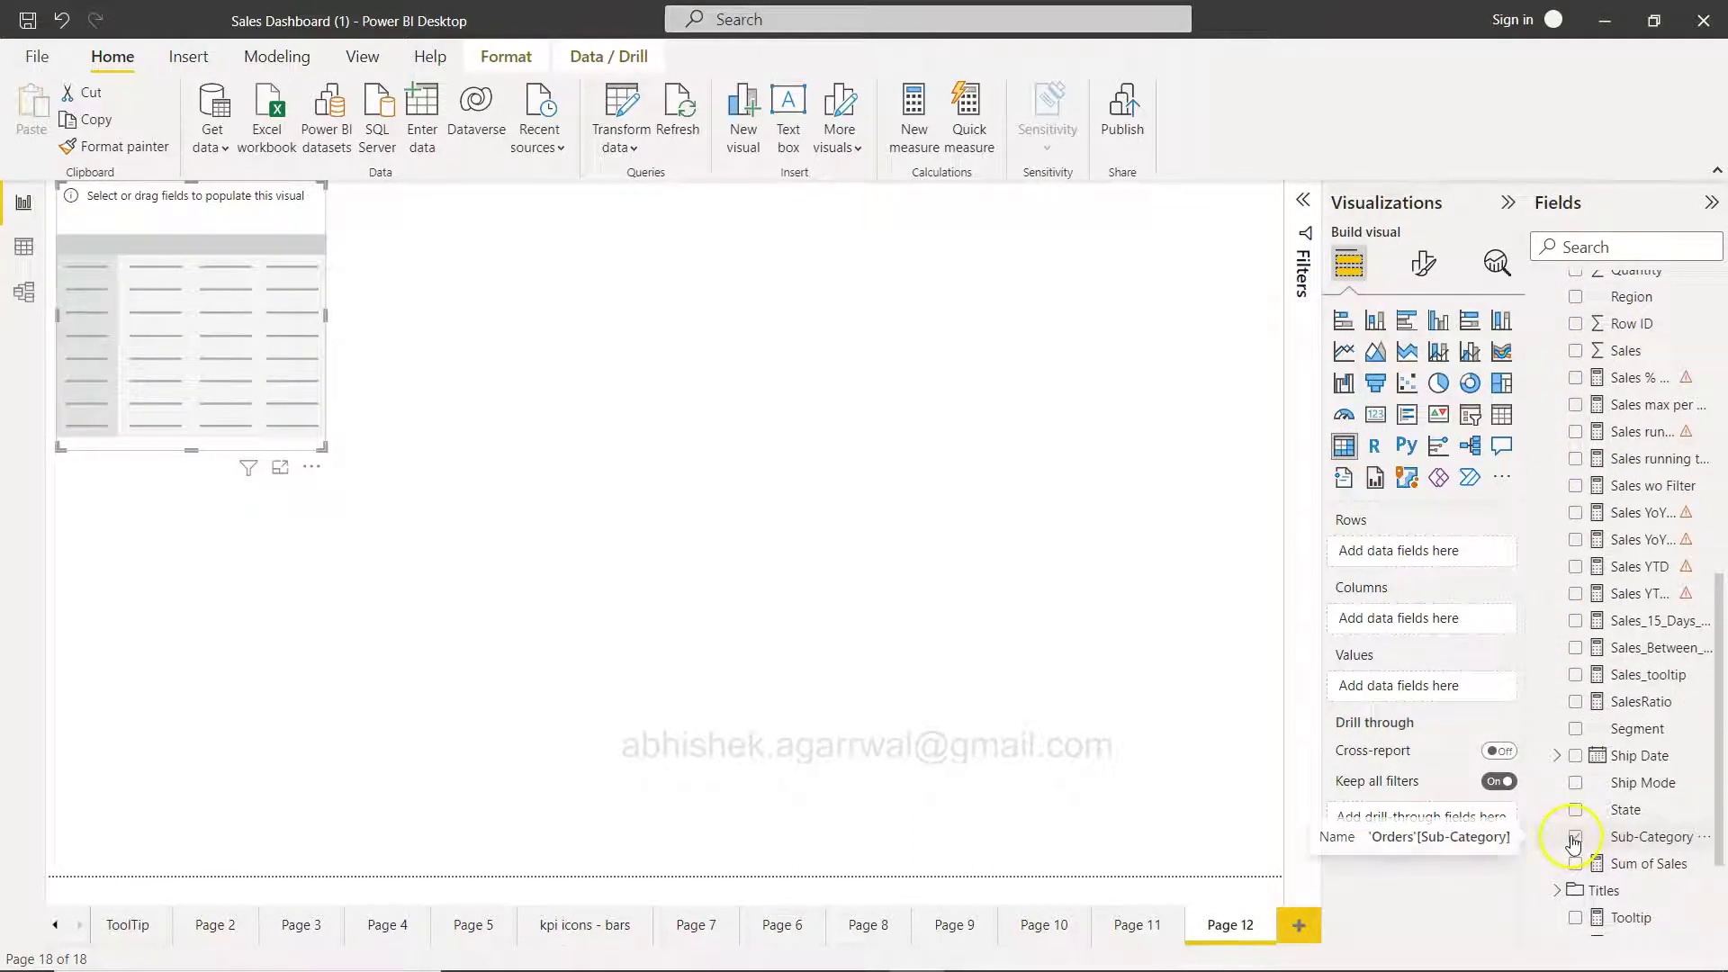
left_click(1577, 837)
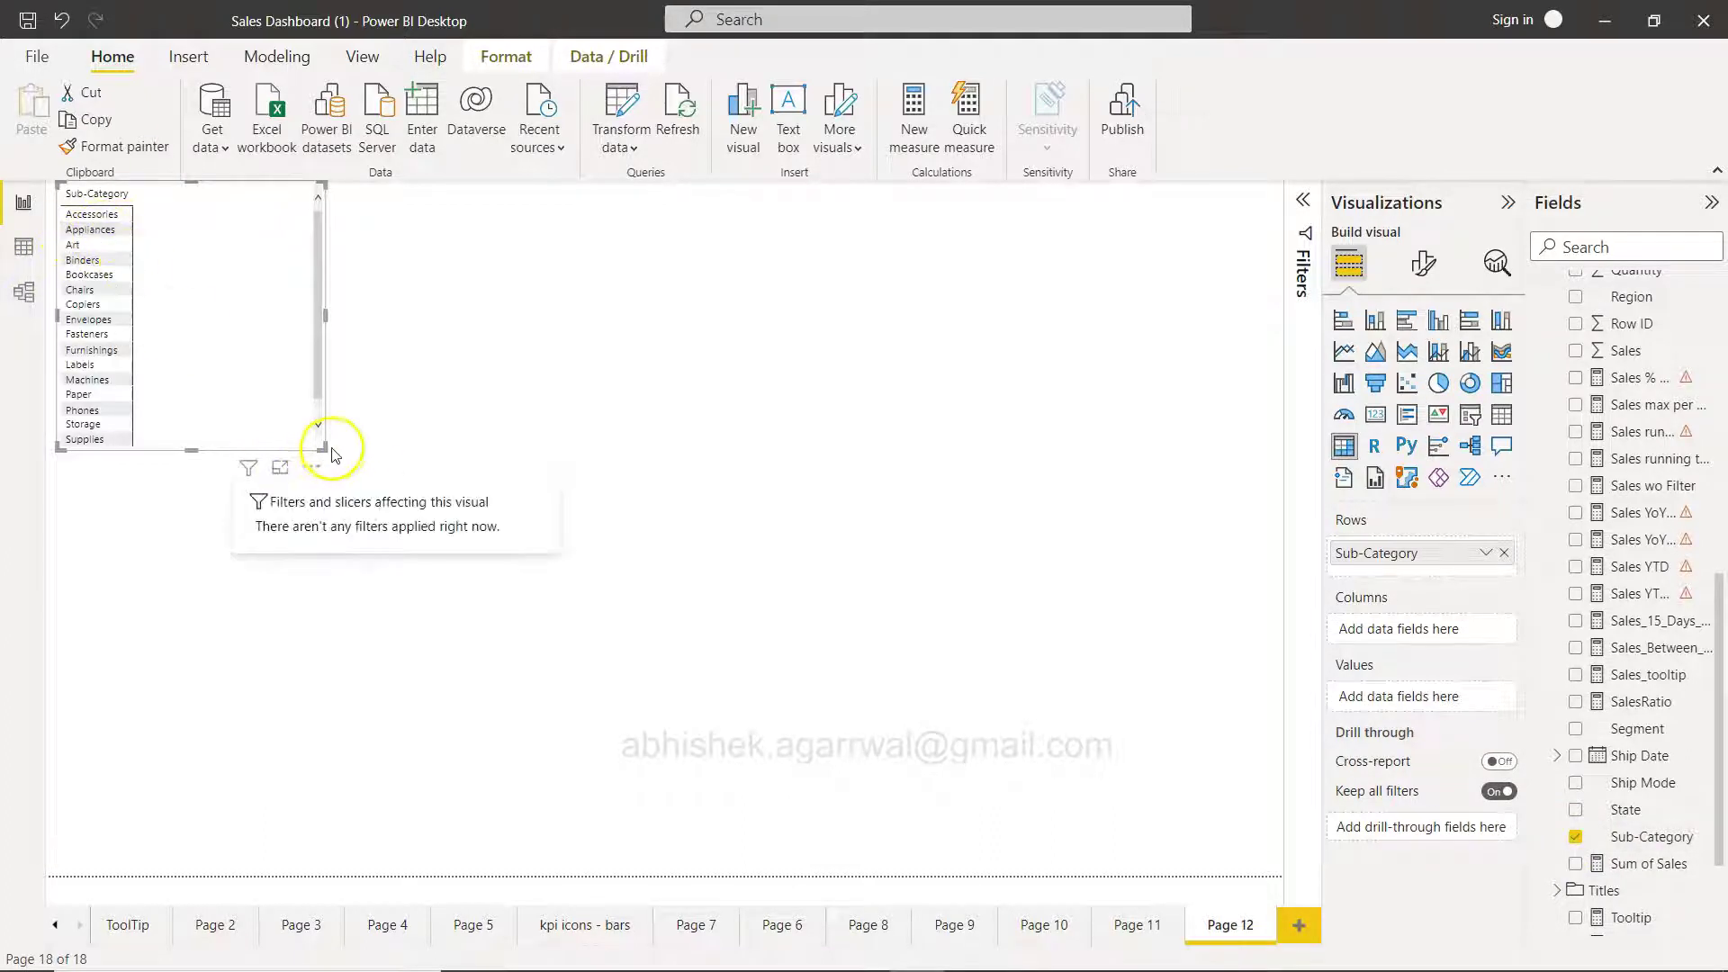
left_click_drag(327, 447, 448, 583)
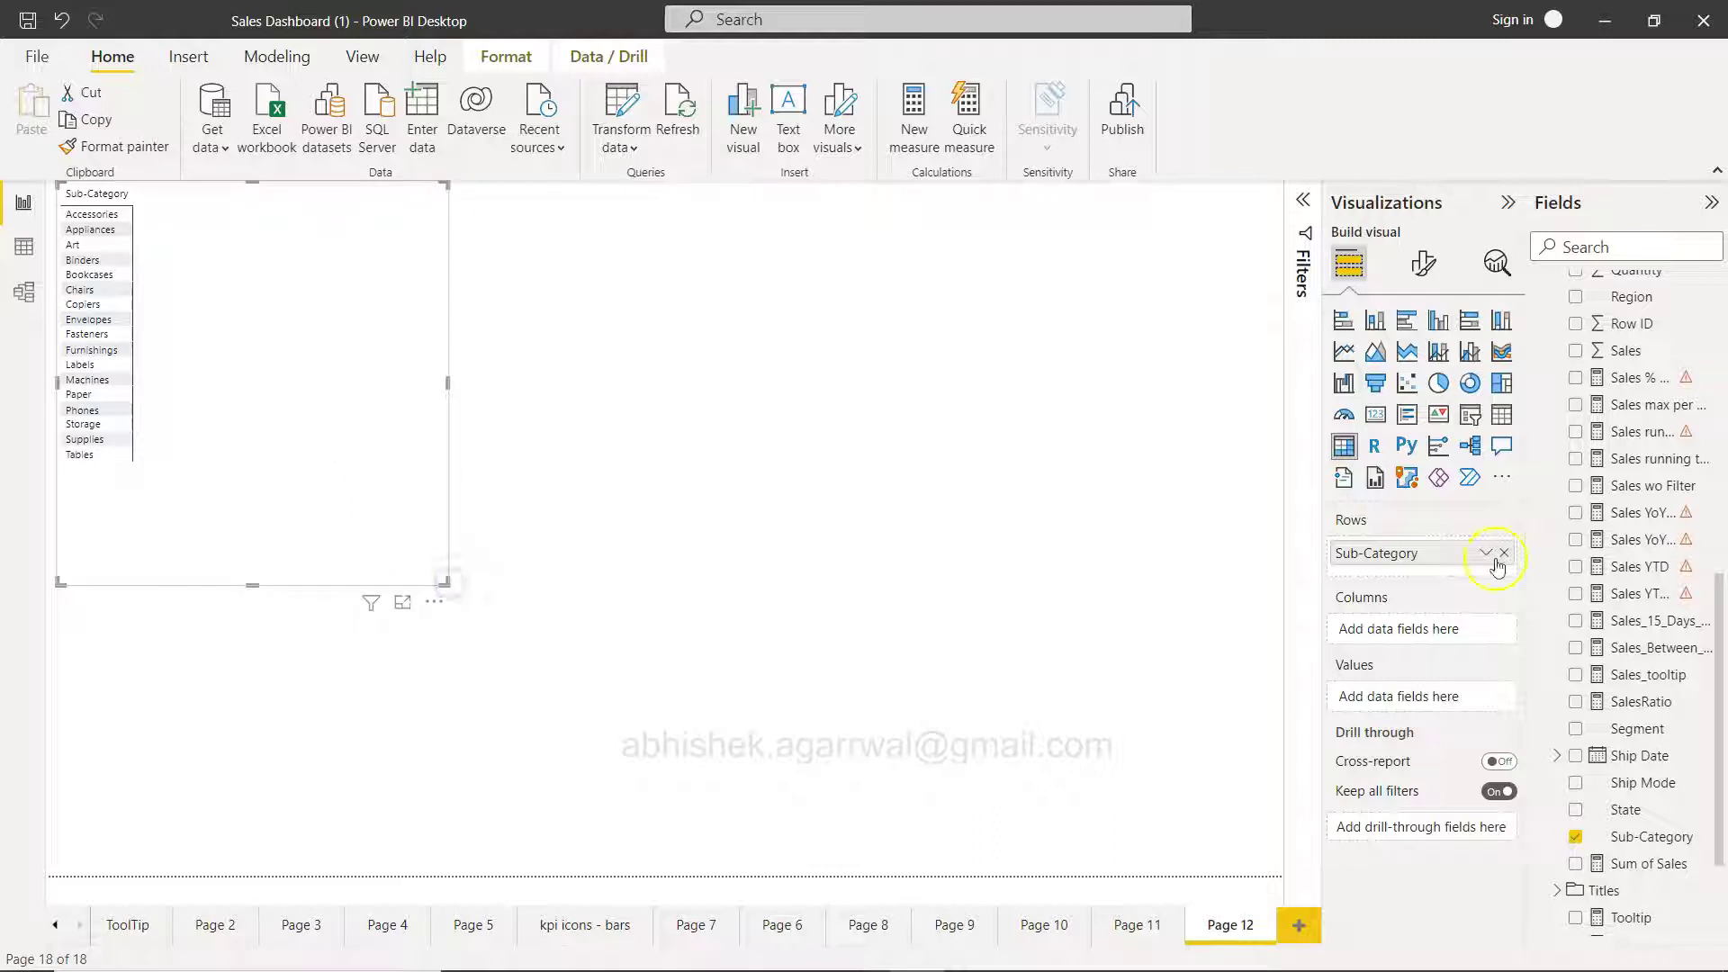
Add First Order Date to the matrix as a plain date instead of a date hierarchy, and place it in the columns
scroll(1646, 620, "up", 3)
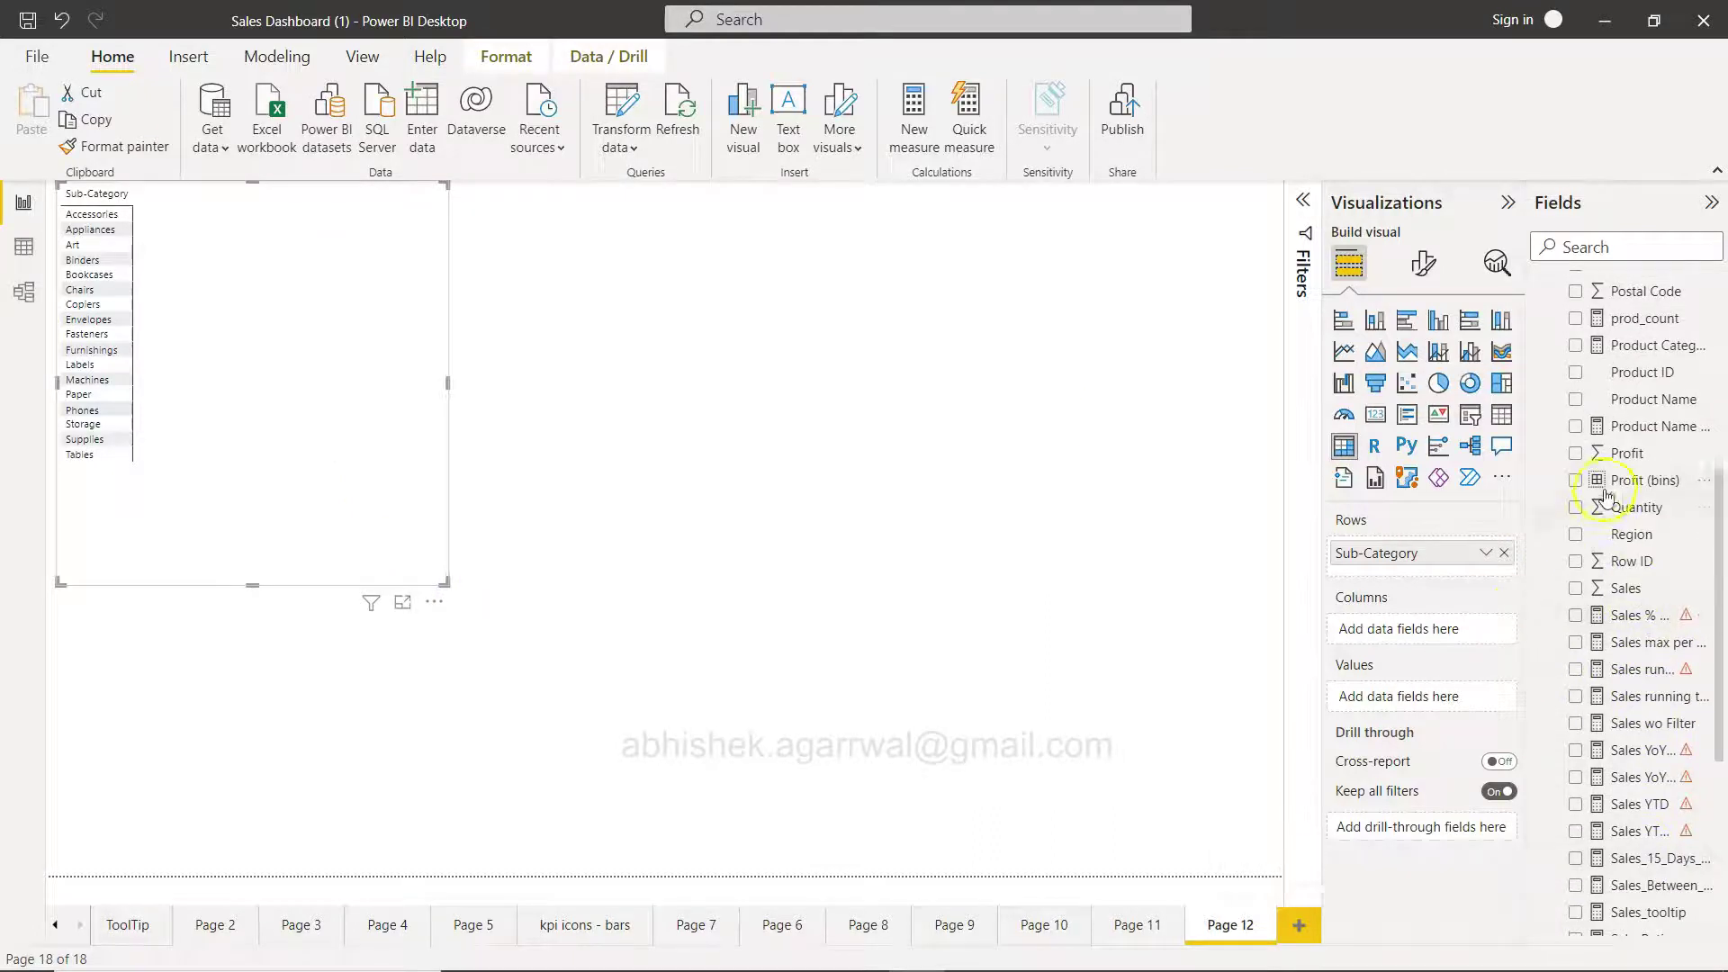
scroll(1606, 499, "up", 3)
scroll(1606, 498, "down", 3)
scroll(1606, 494, "up", 8)
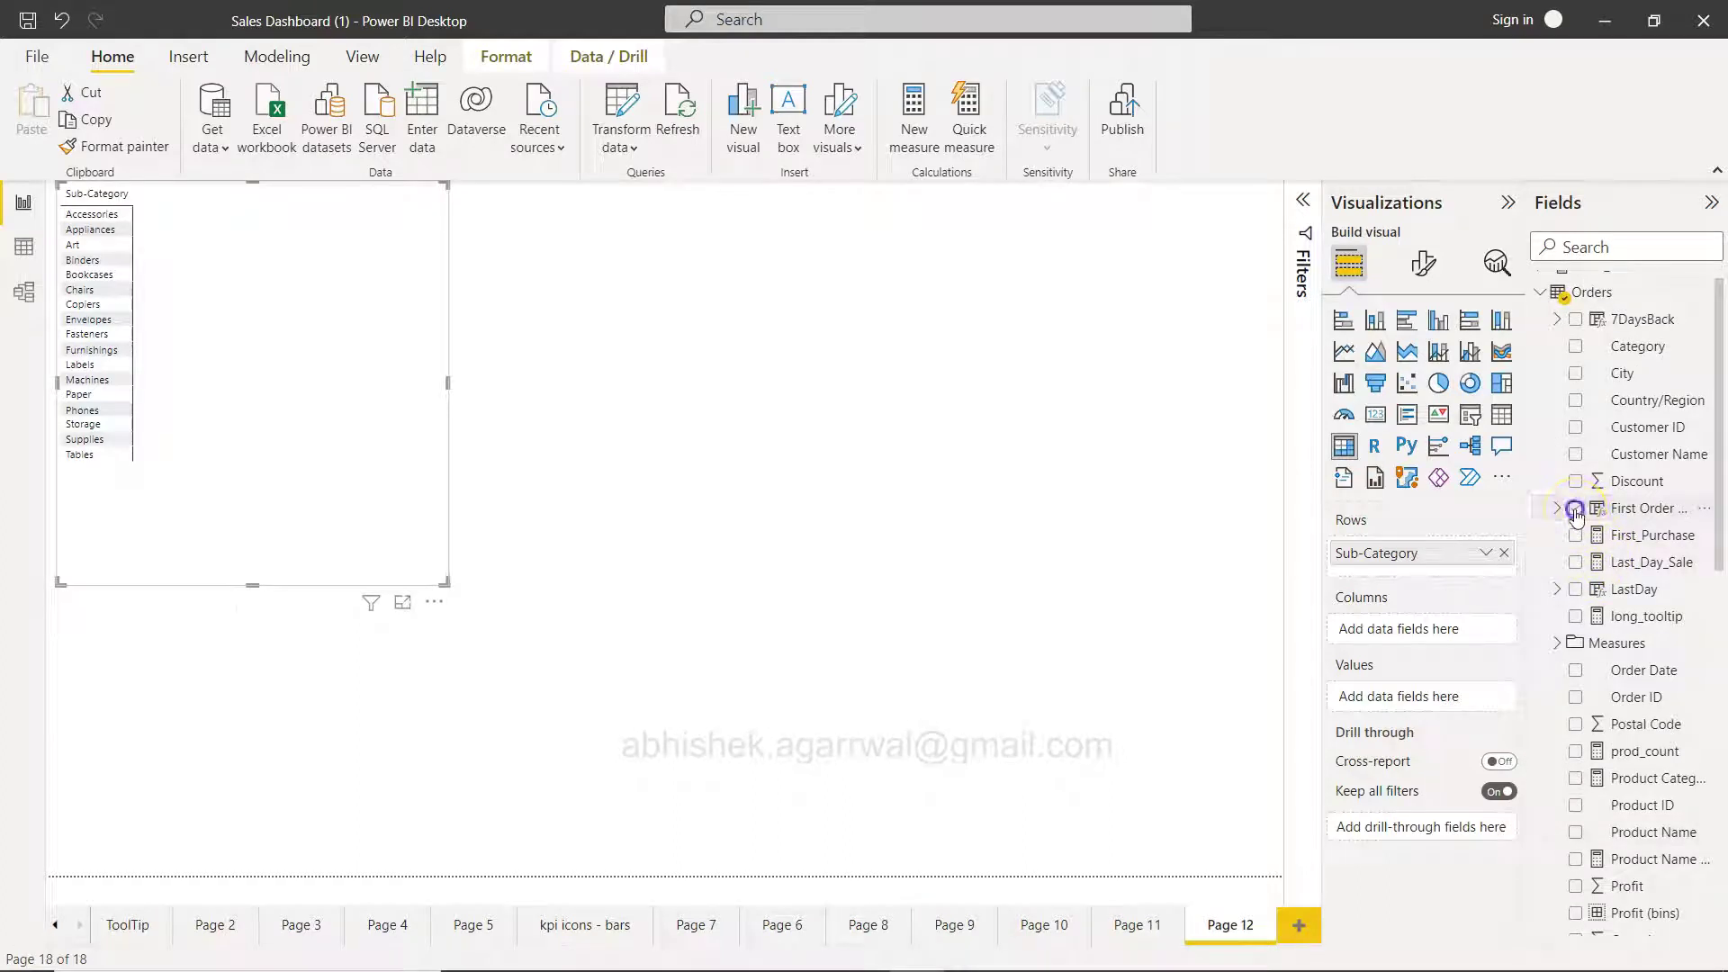
left_click(1574, 509)
left_click(1486, 552)
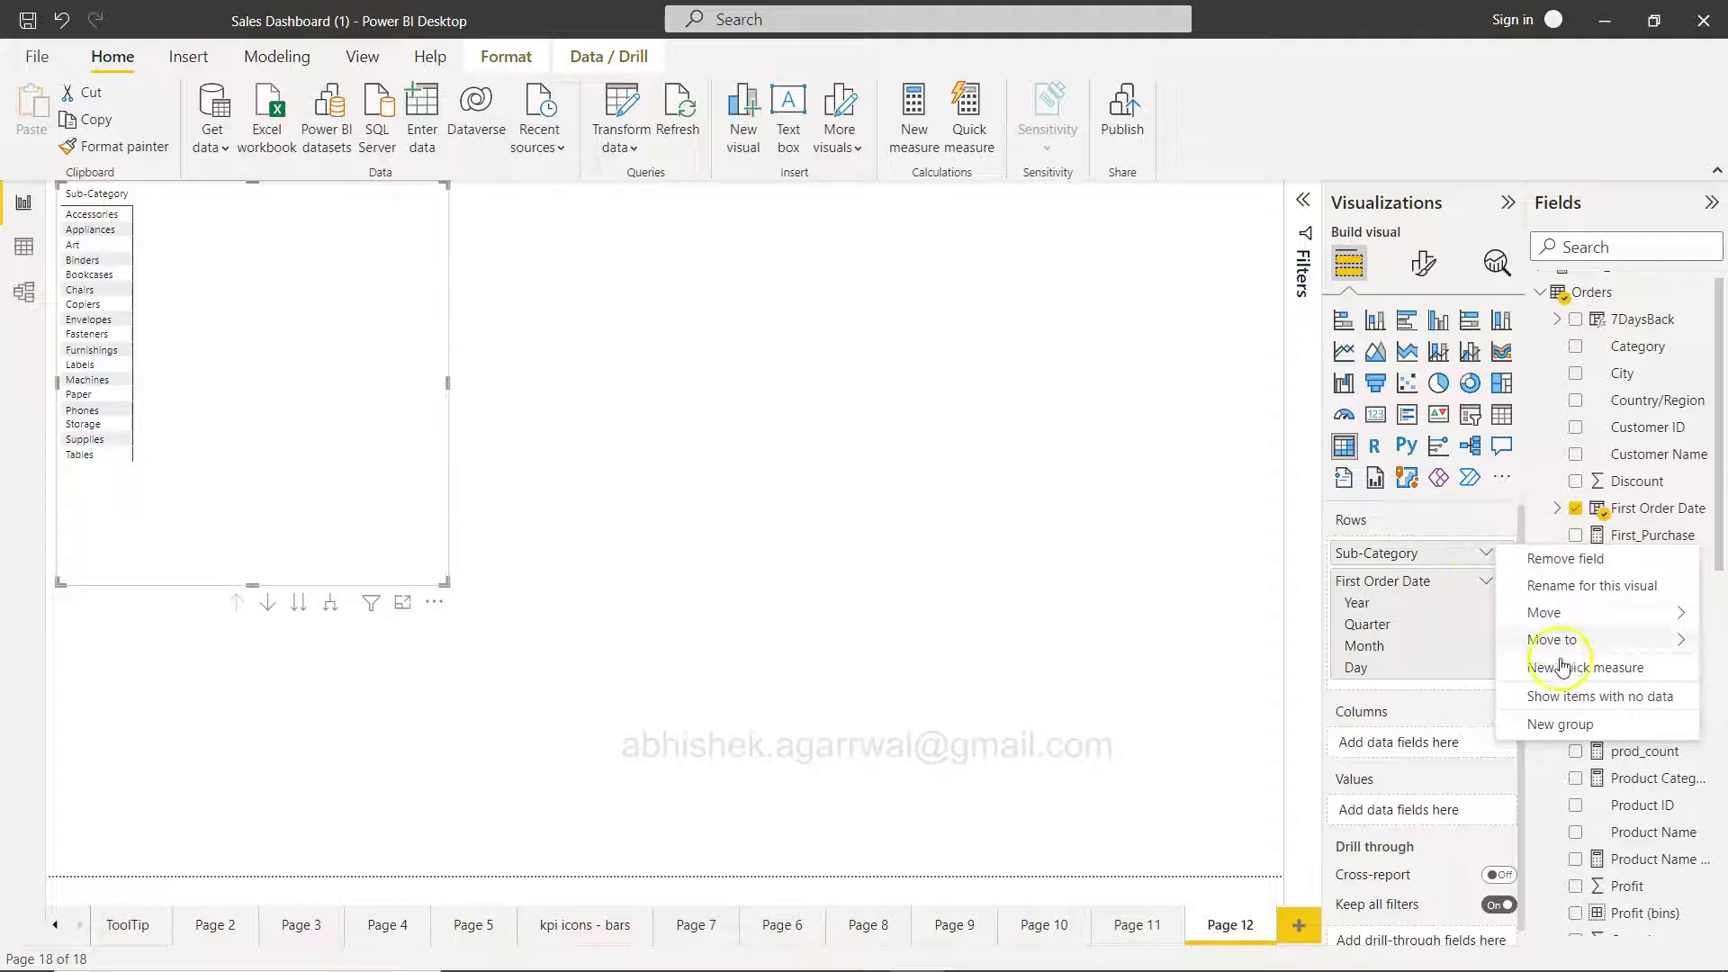
left_click(1230, 608)
left_click(1486, 580)
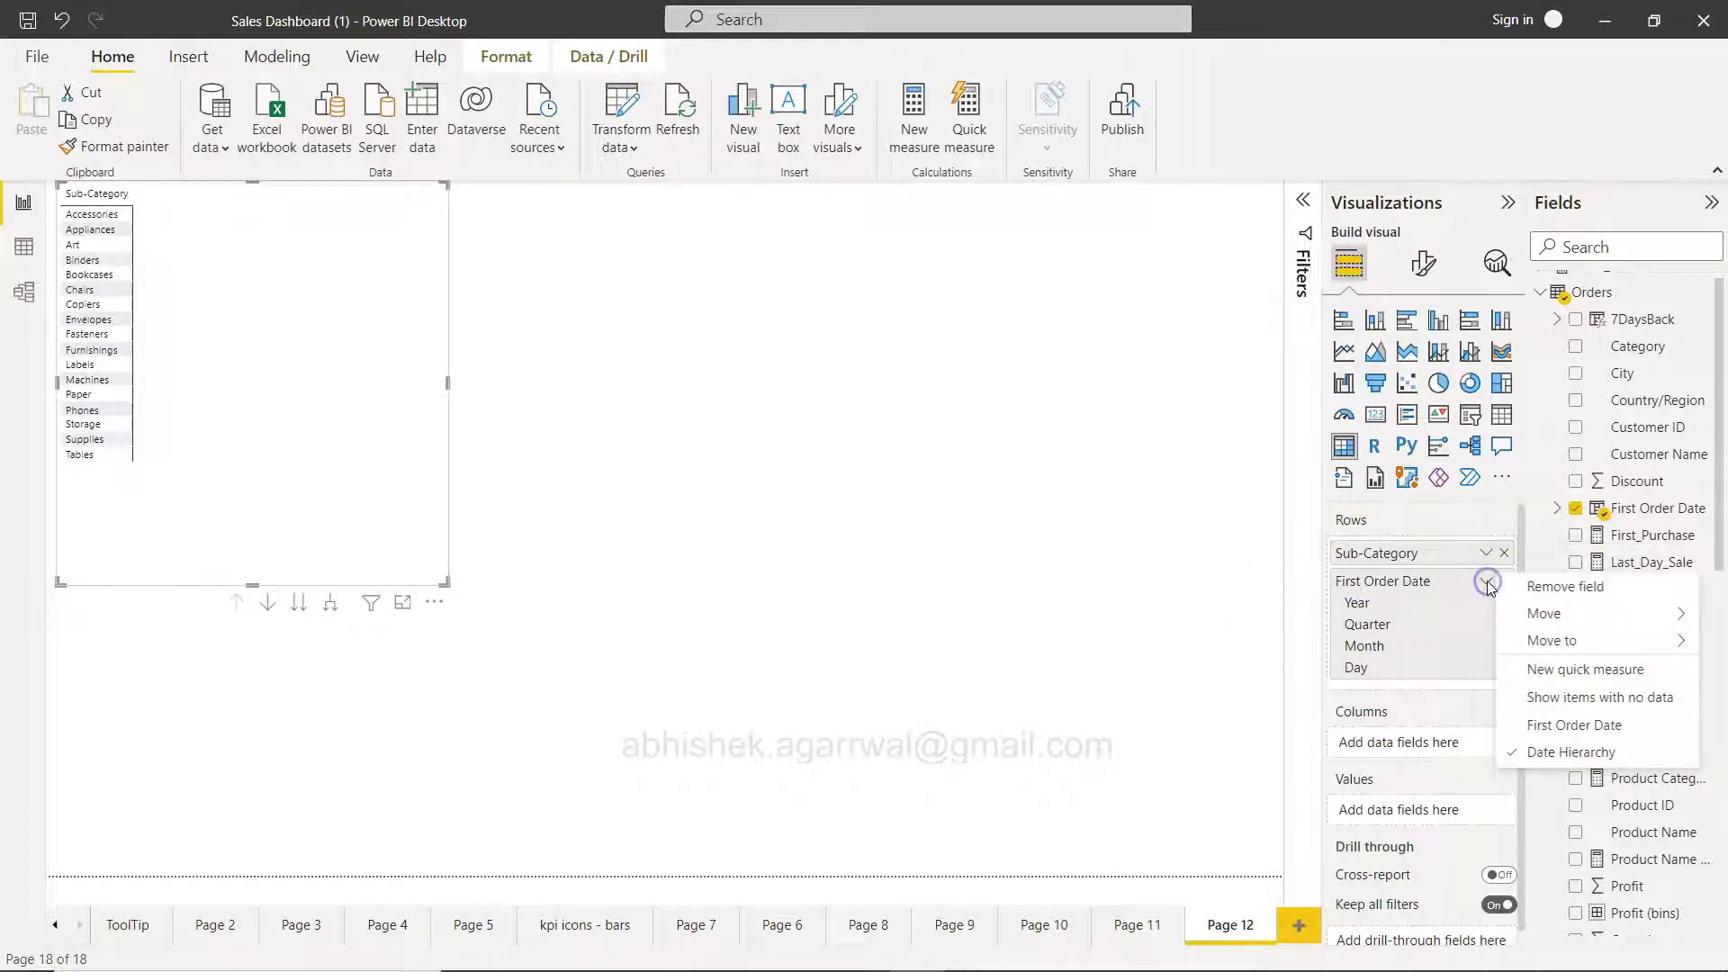
left_click(1585, 724)
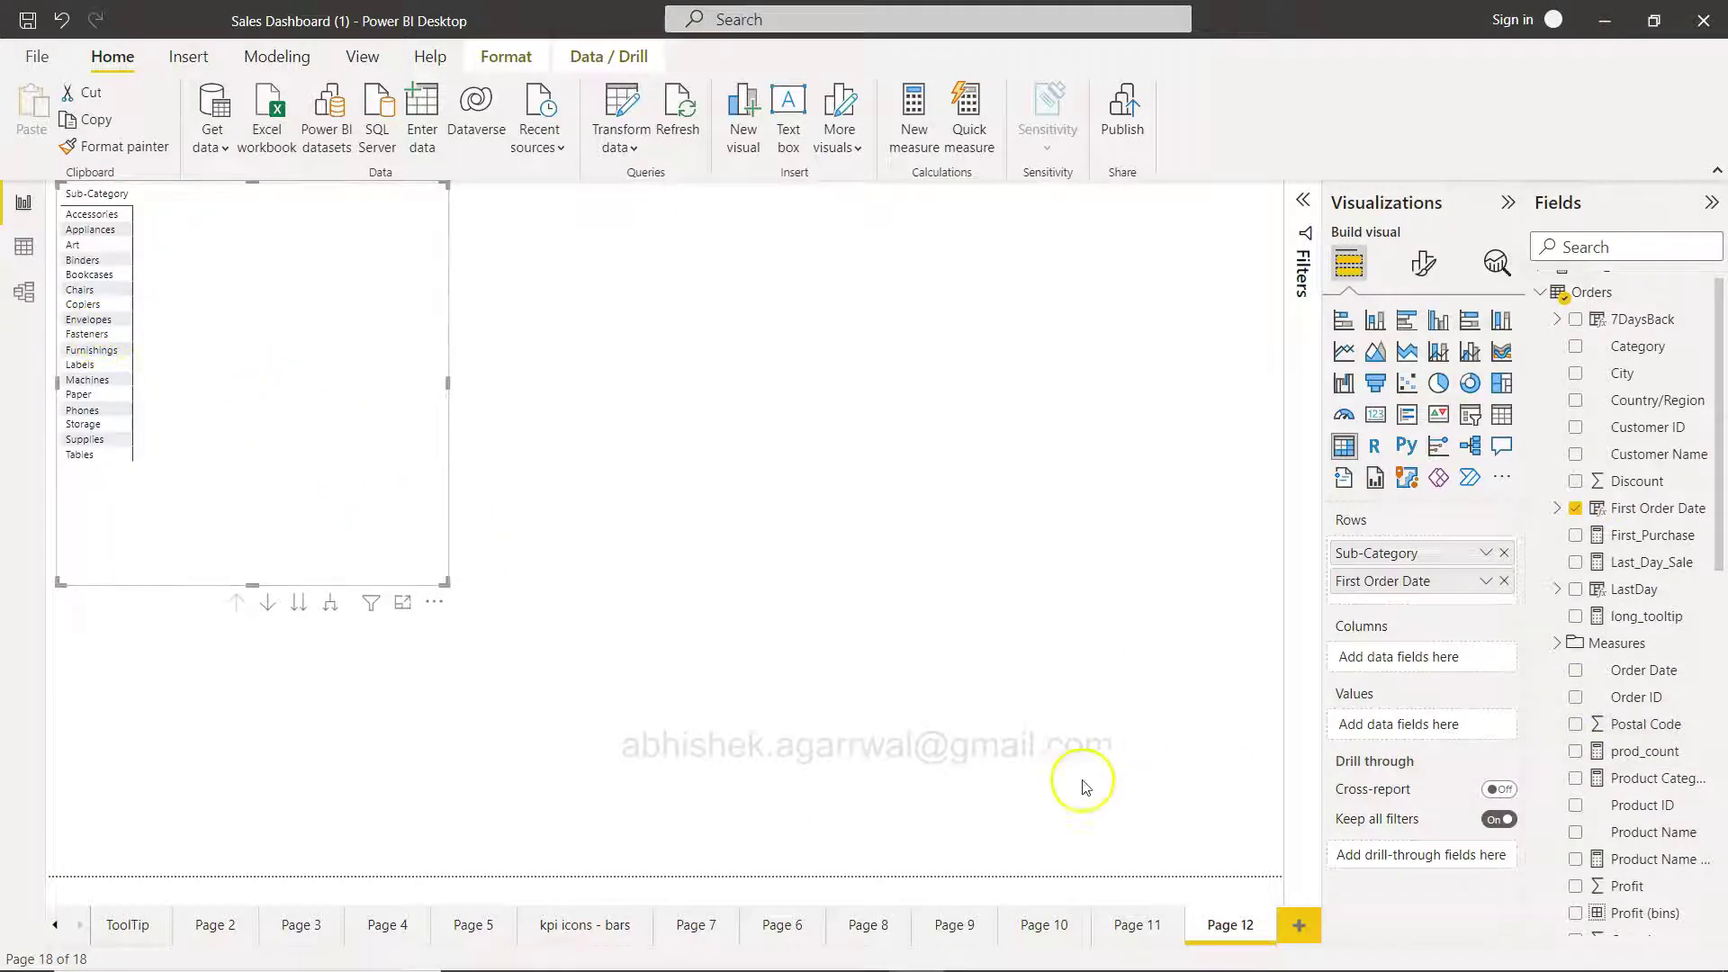
left_click_drag(1435, 582, 1435, 658)
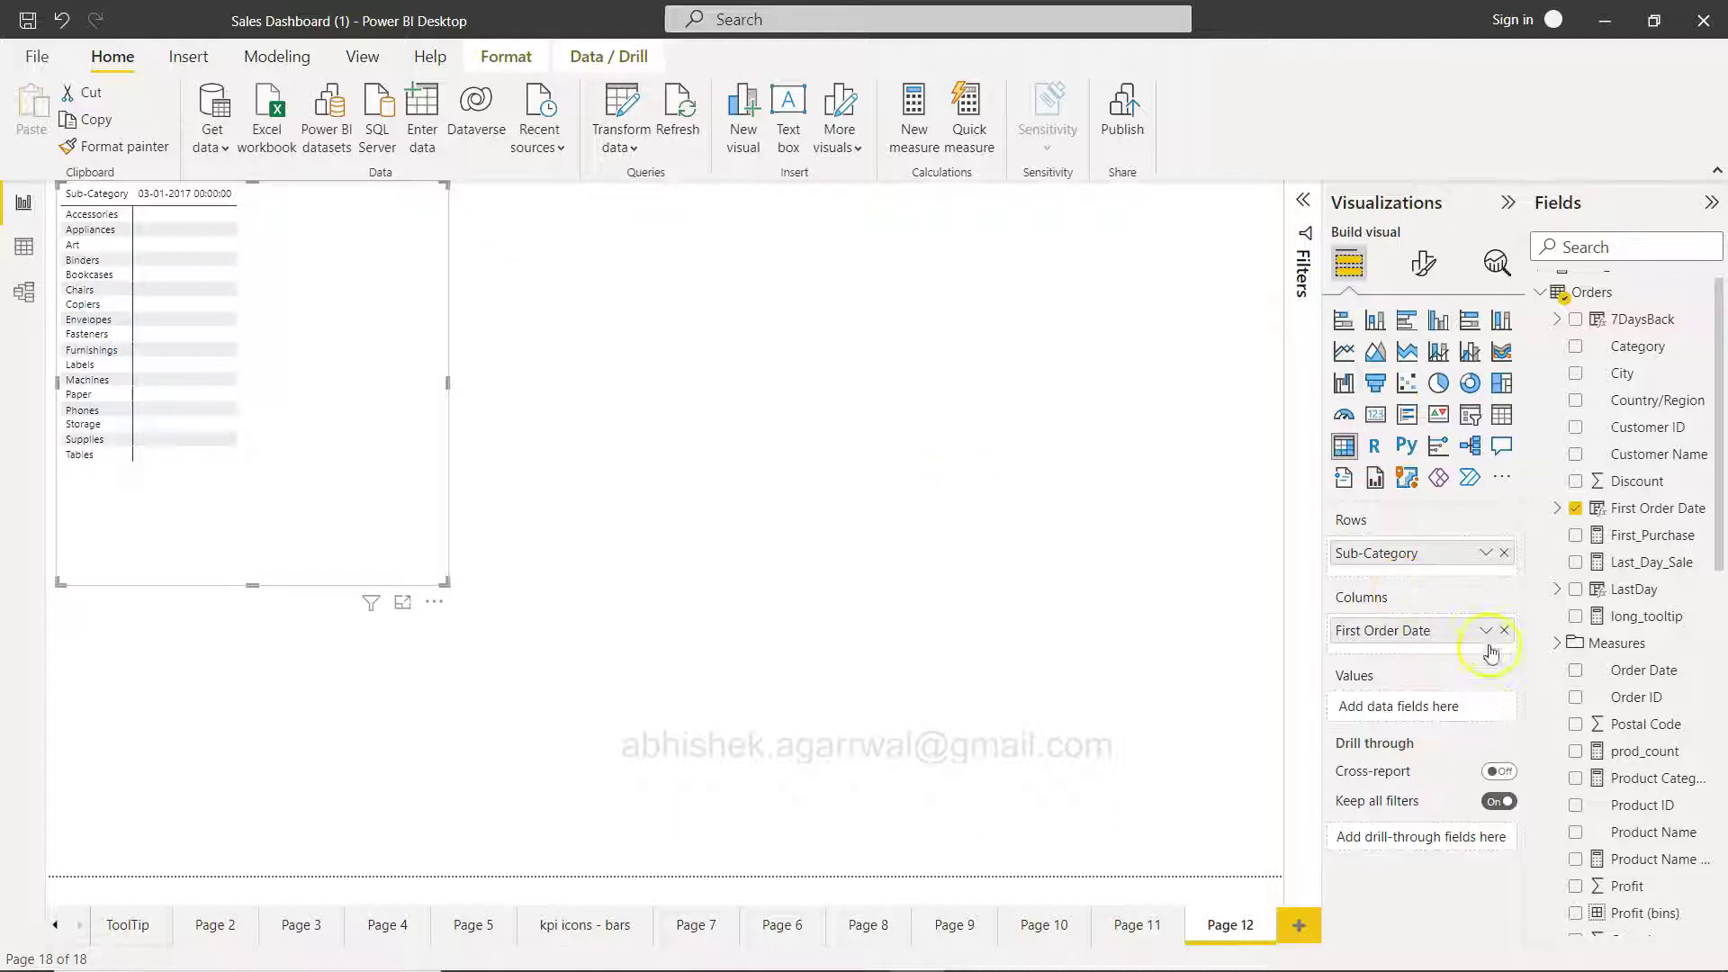
Create a new measure named First Order by Category and begin its formula with the MIN function
left_click(914, 126)
type("First")
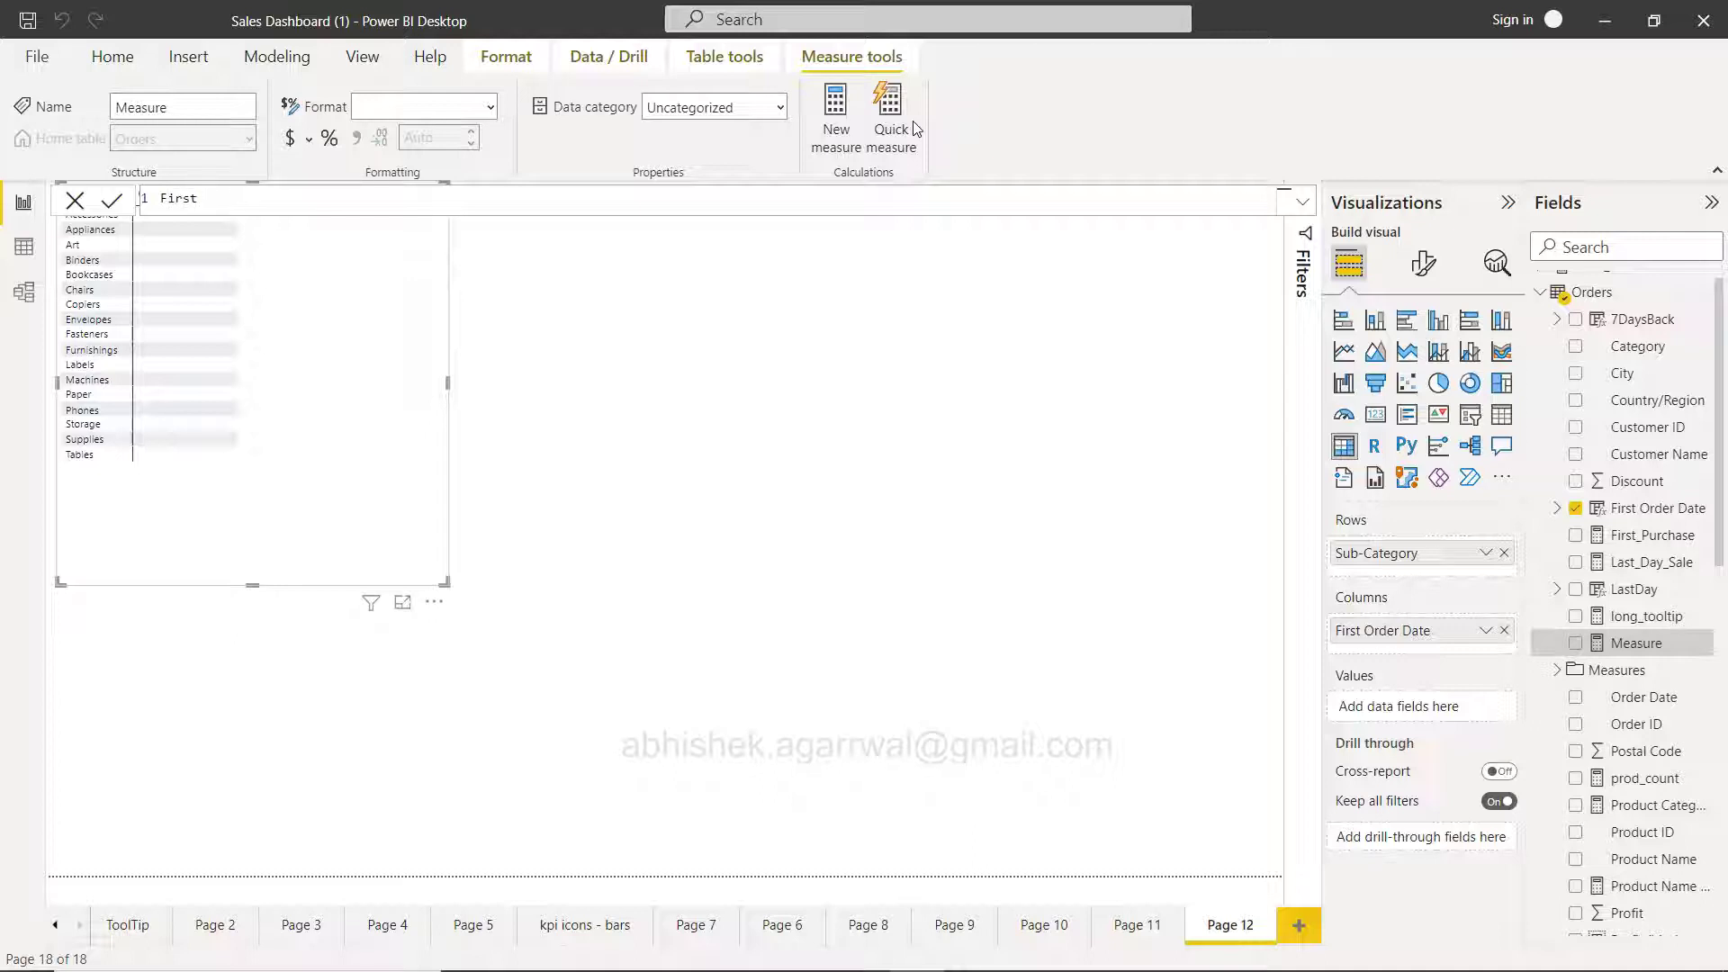
type(" Order")
type("MIN(")
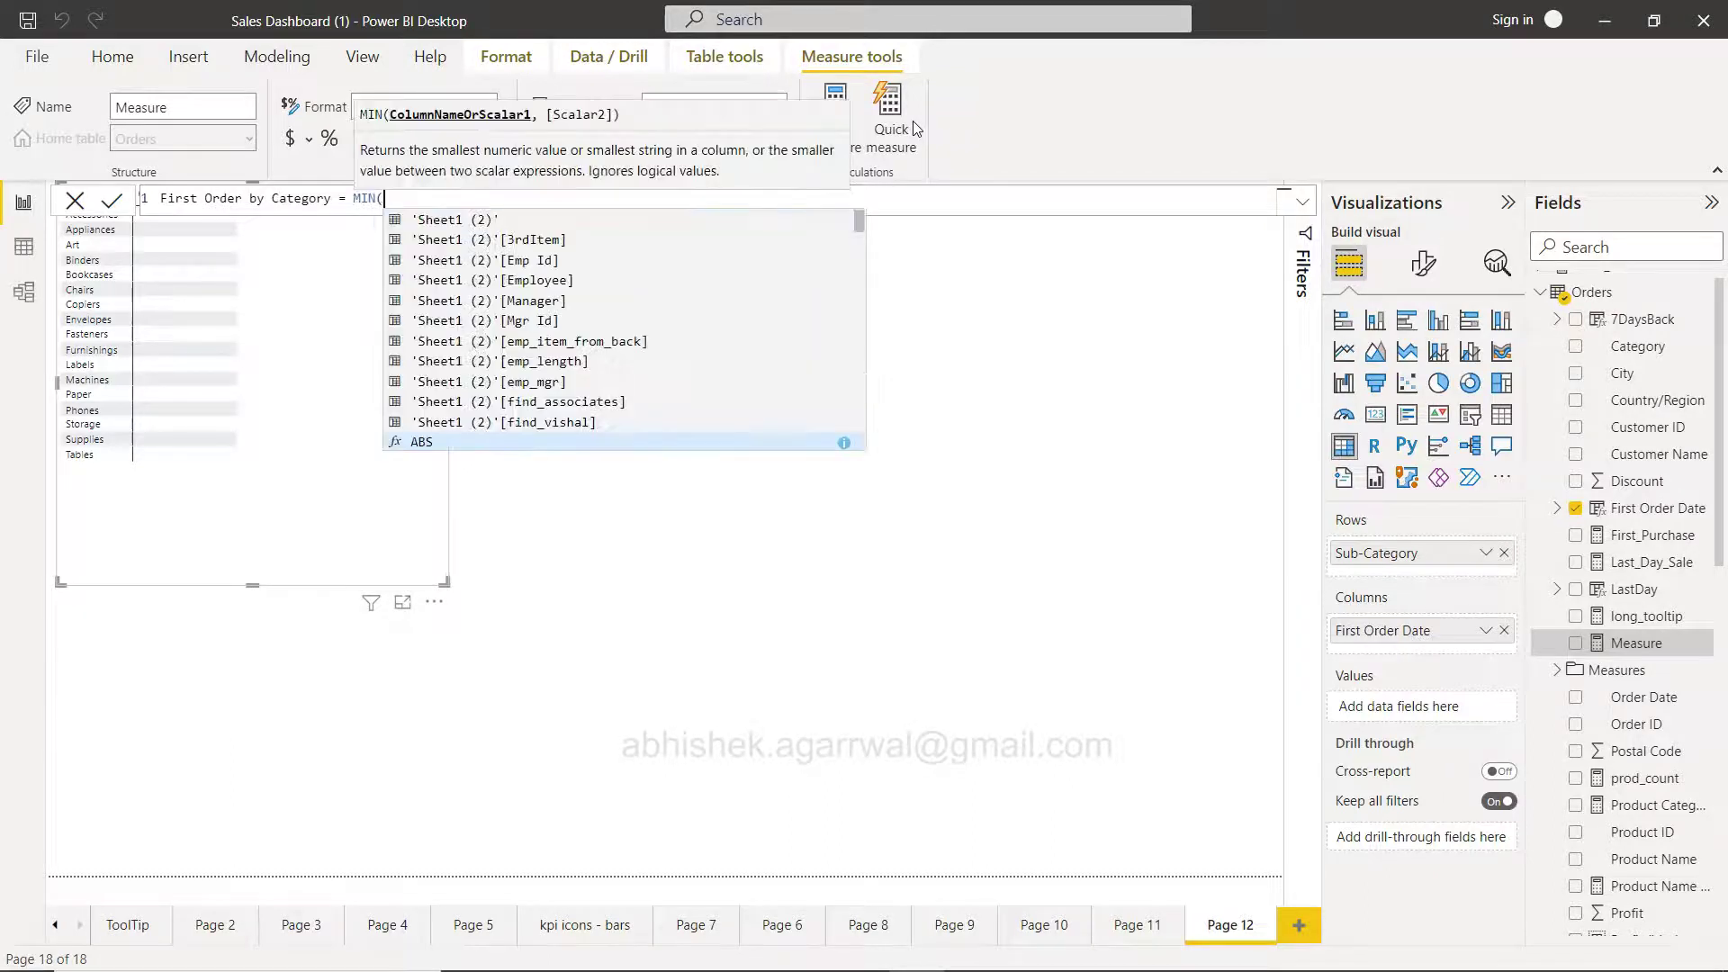
Complete the measure's MIN formula with Orders[Order Date] and commit it
type("orde")
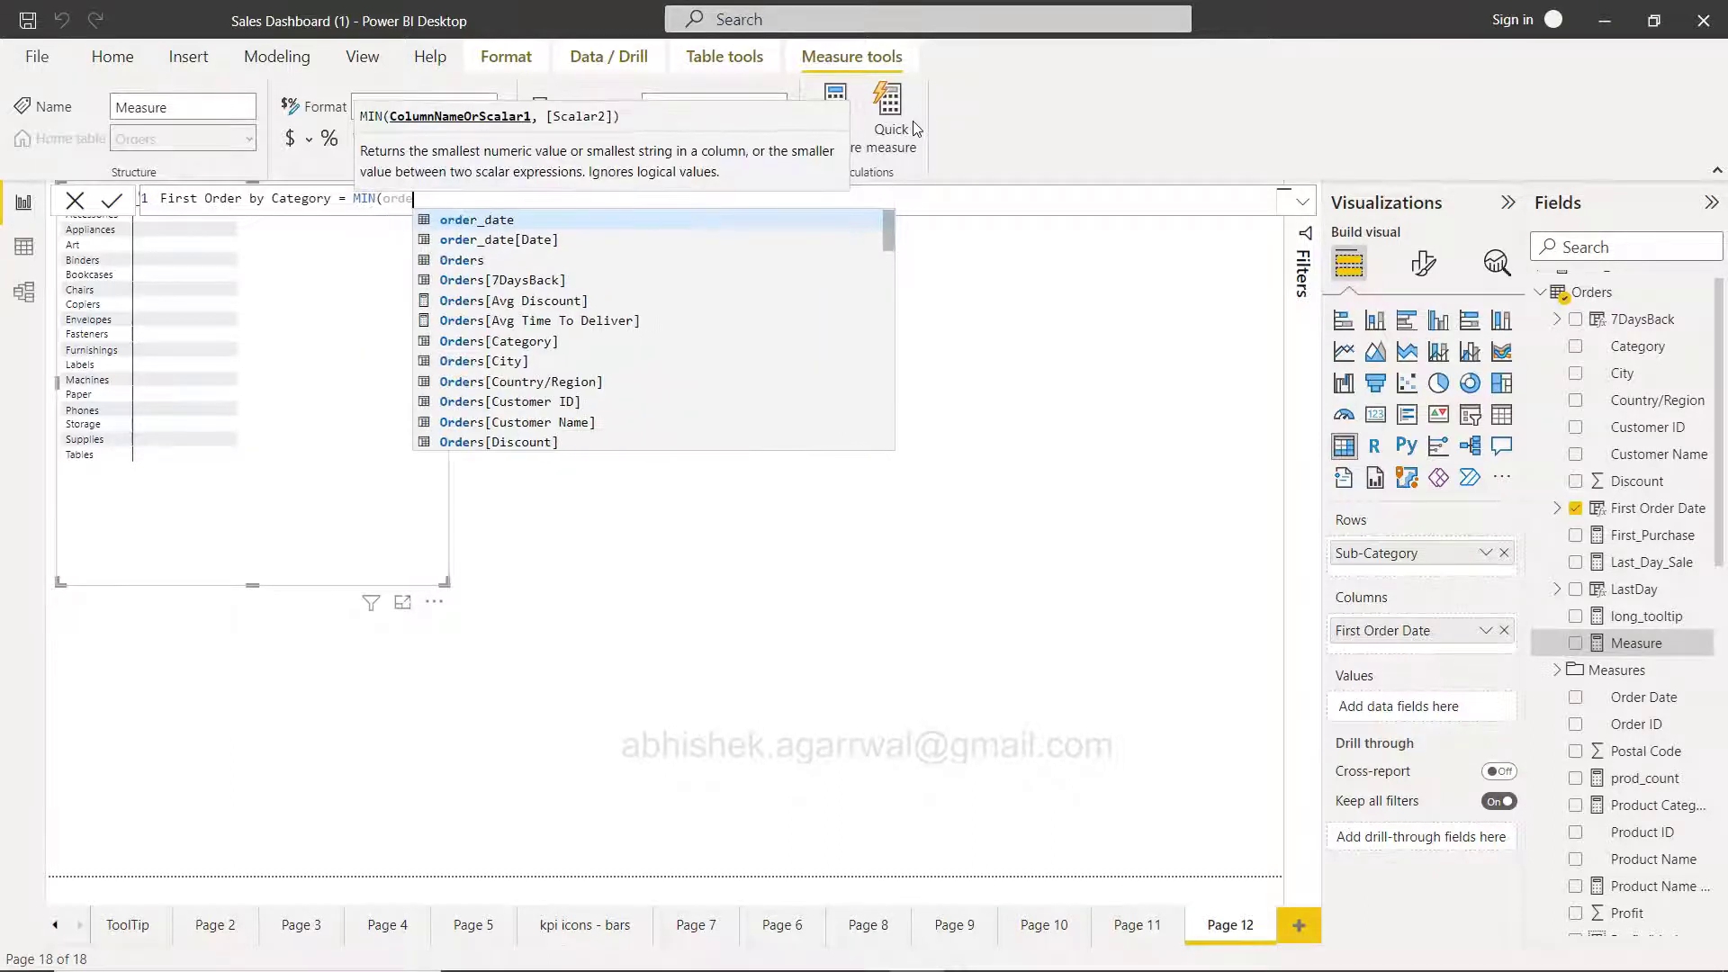
key("Down")
key("Down")
key("Down")
key("Down")
key("Down")
key("Down")
key("Down")
key("Down")
key("Down")
key("Down")
key("Down")
key("Down")
key("Down")
key("Down")
key("Down")
key("Down")
key("Down")
key("Down")
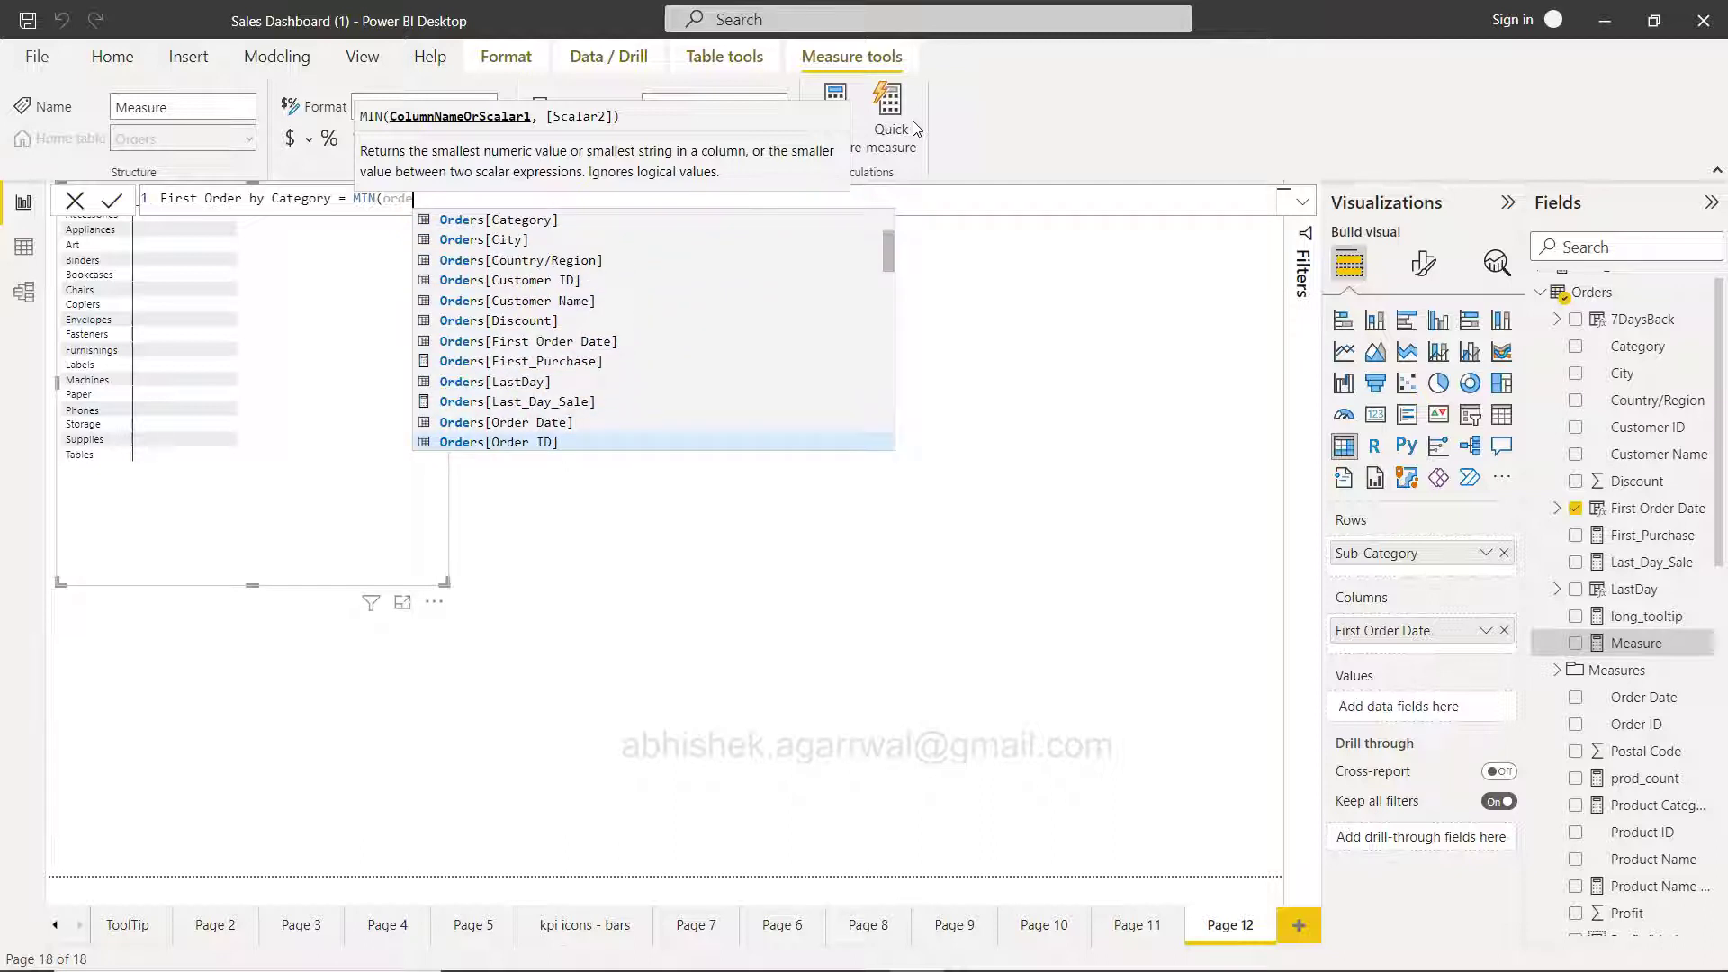
key("Down")
key("Up")
key("Up")
key("Up")
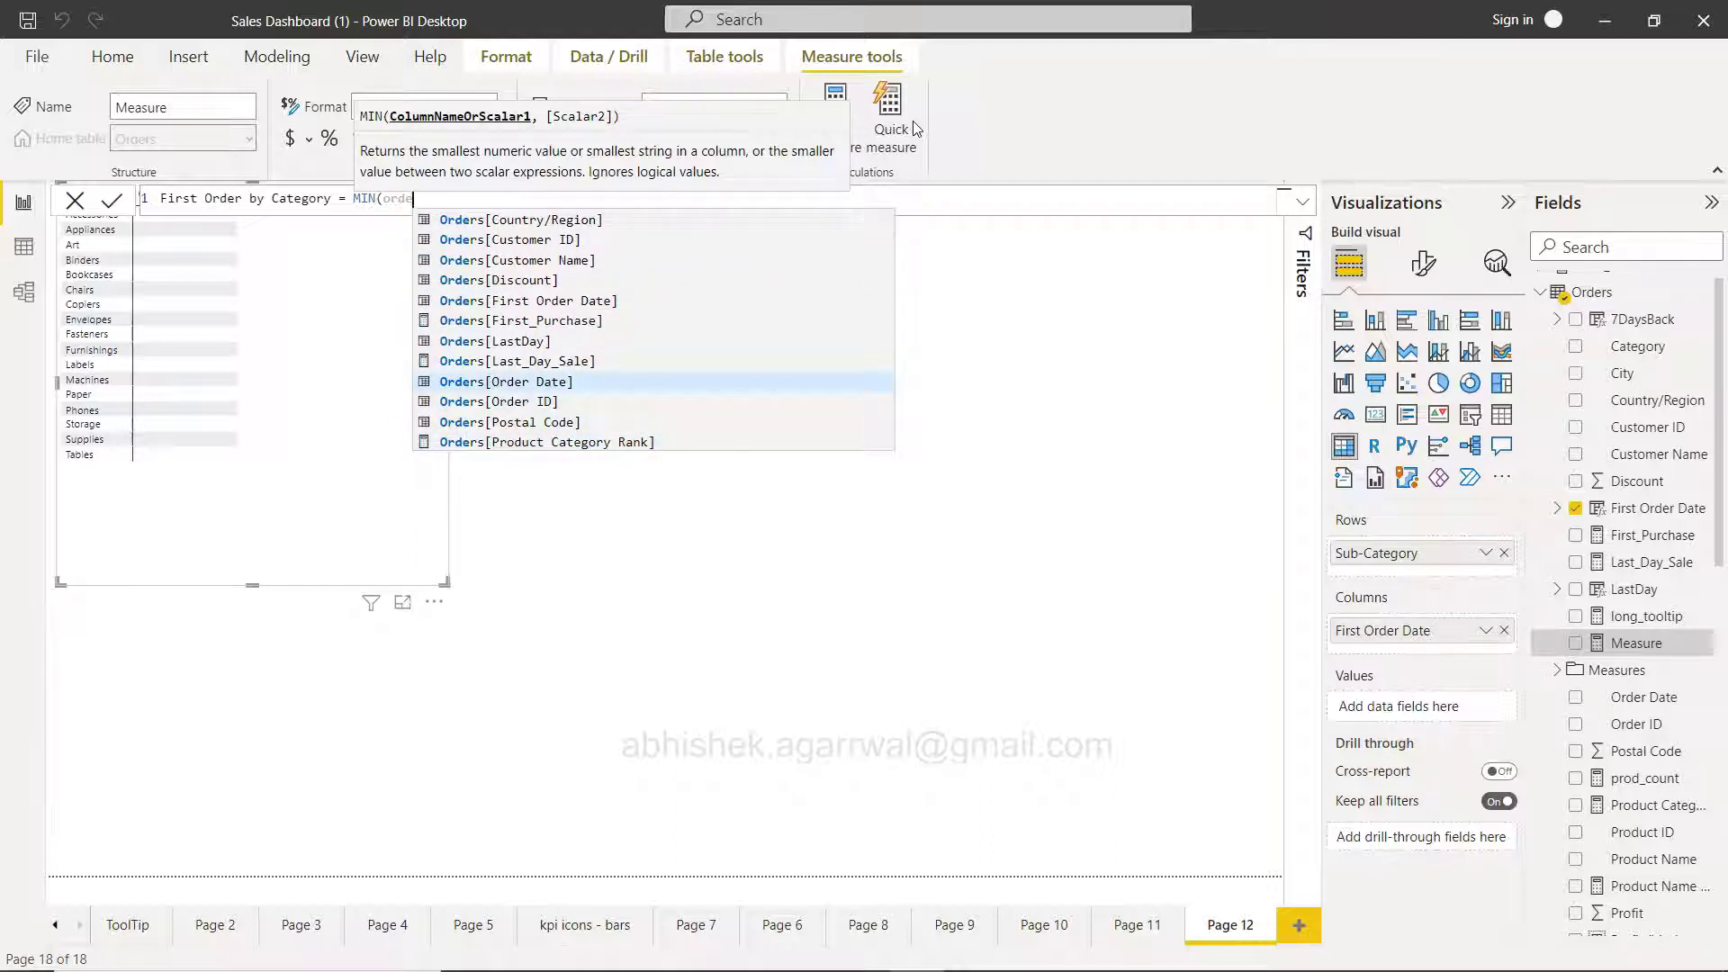
key("Tab")
type(")")
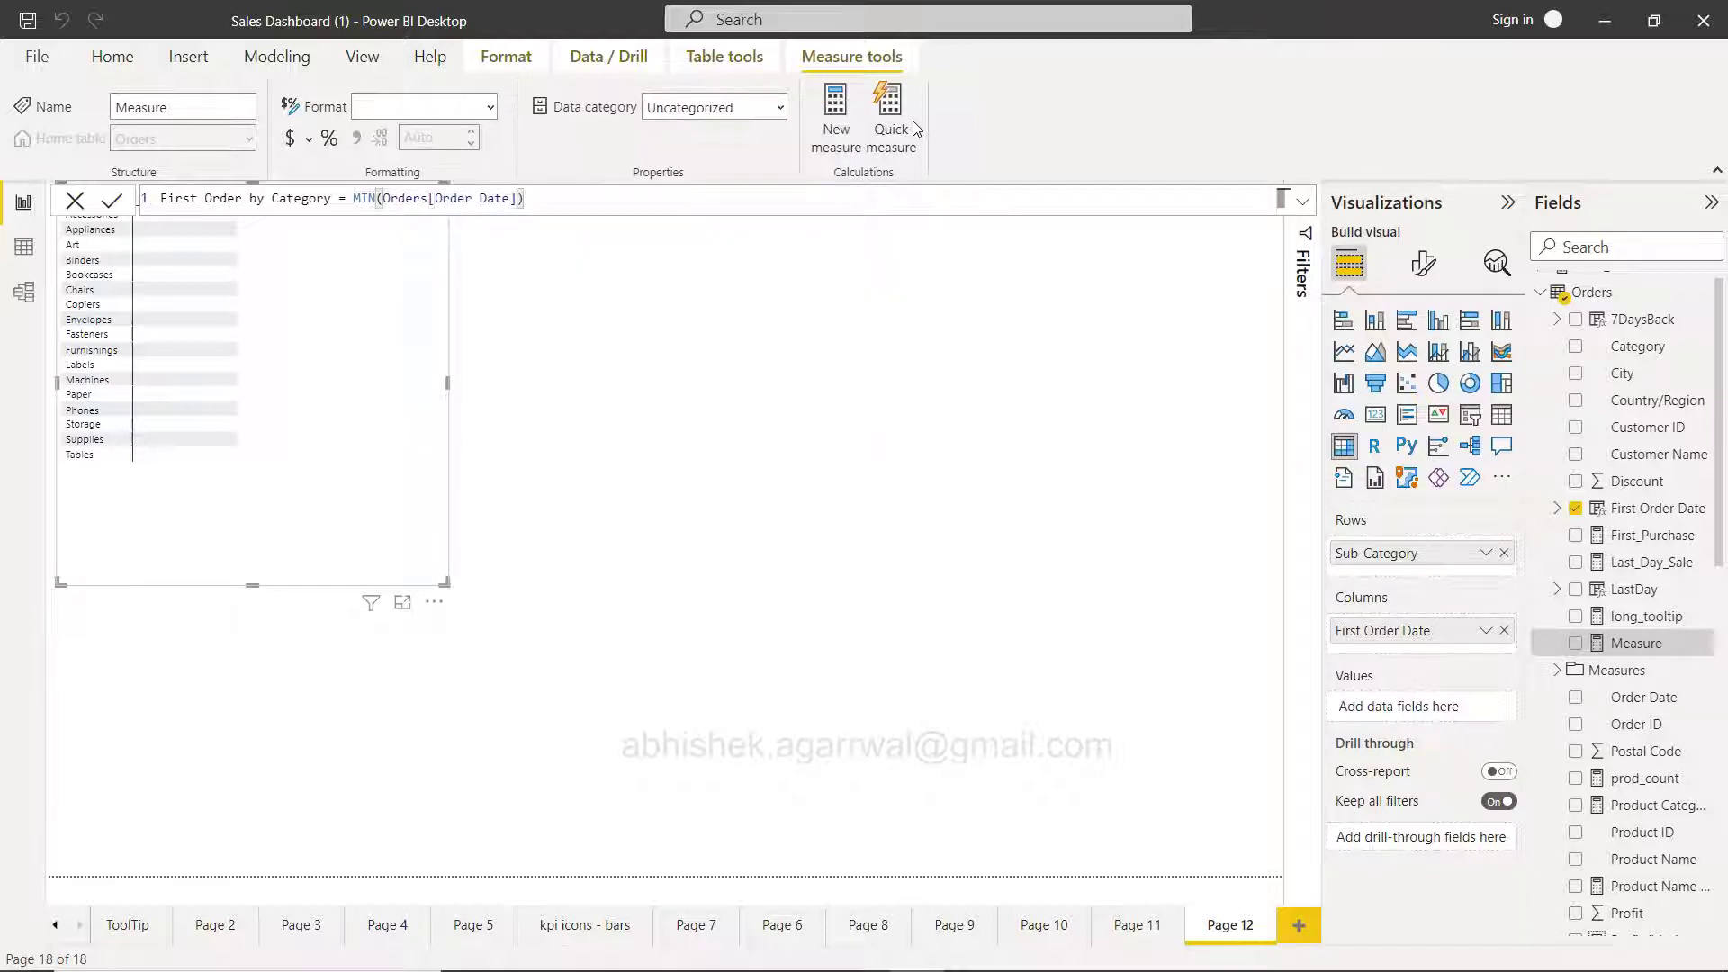
left_click(112, 202)
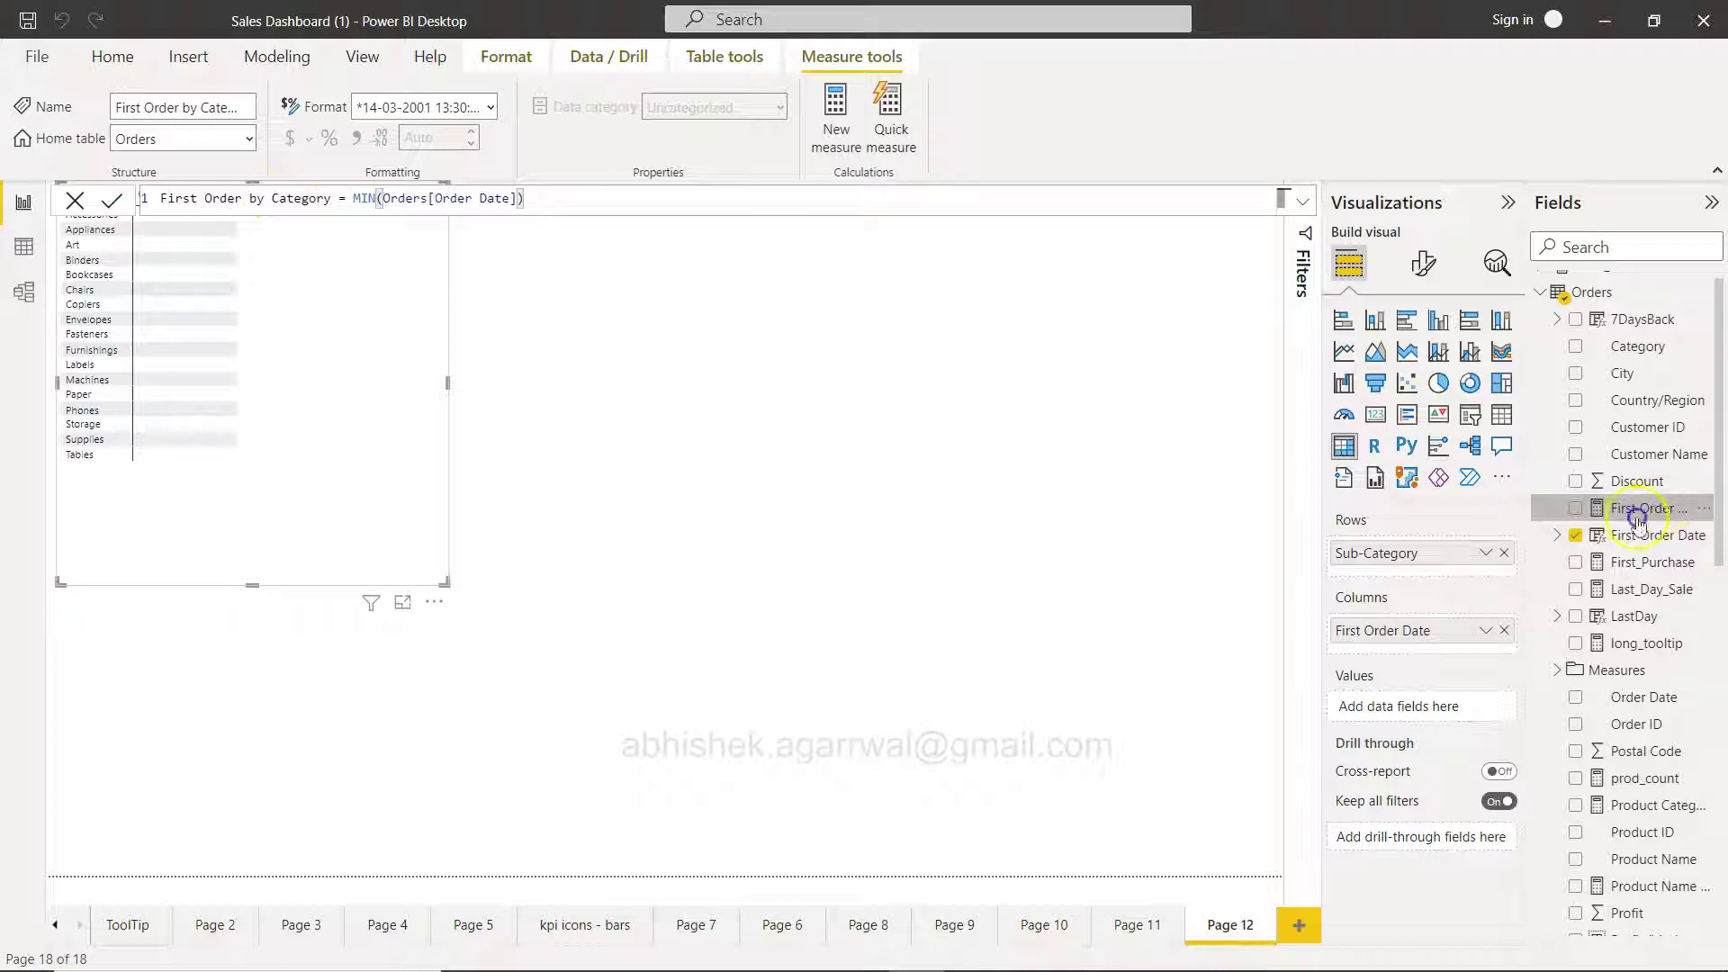
Try to place the First Order by Category measure in the matrix rows alongside Sub-Category
left_click_drag(1648, 507, 1432, 562)
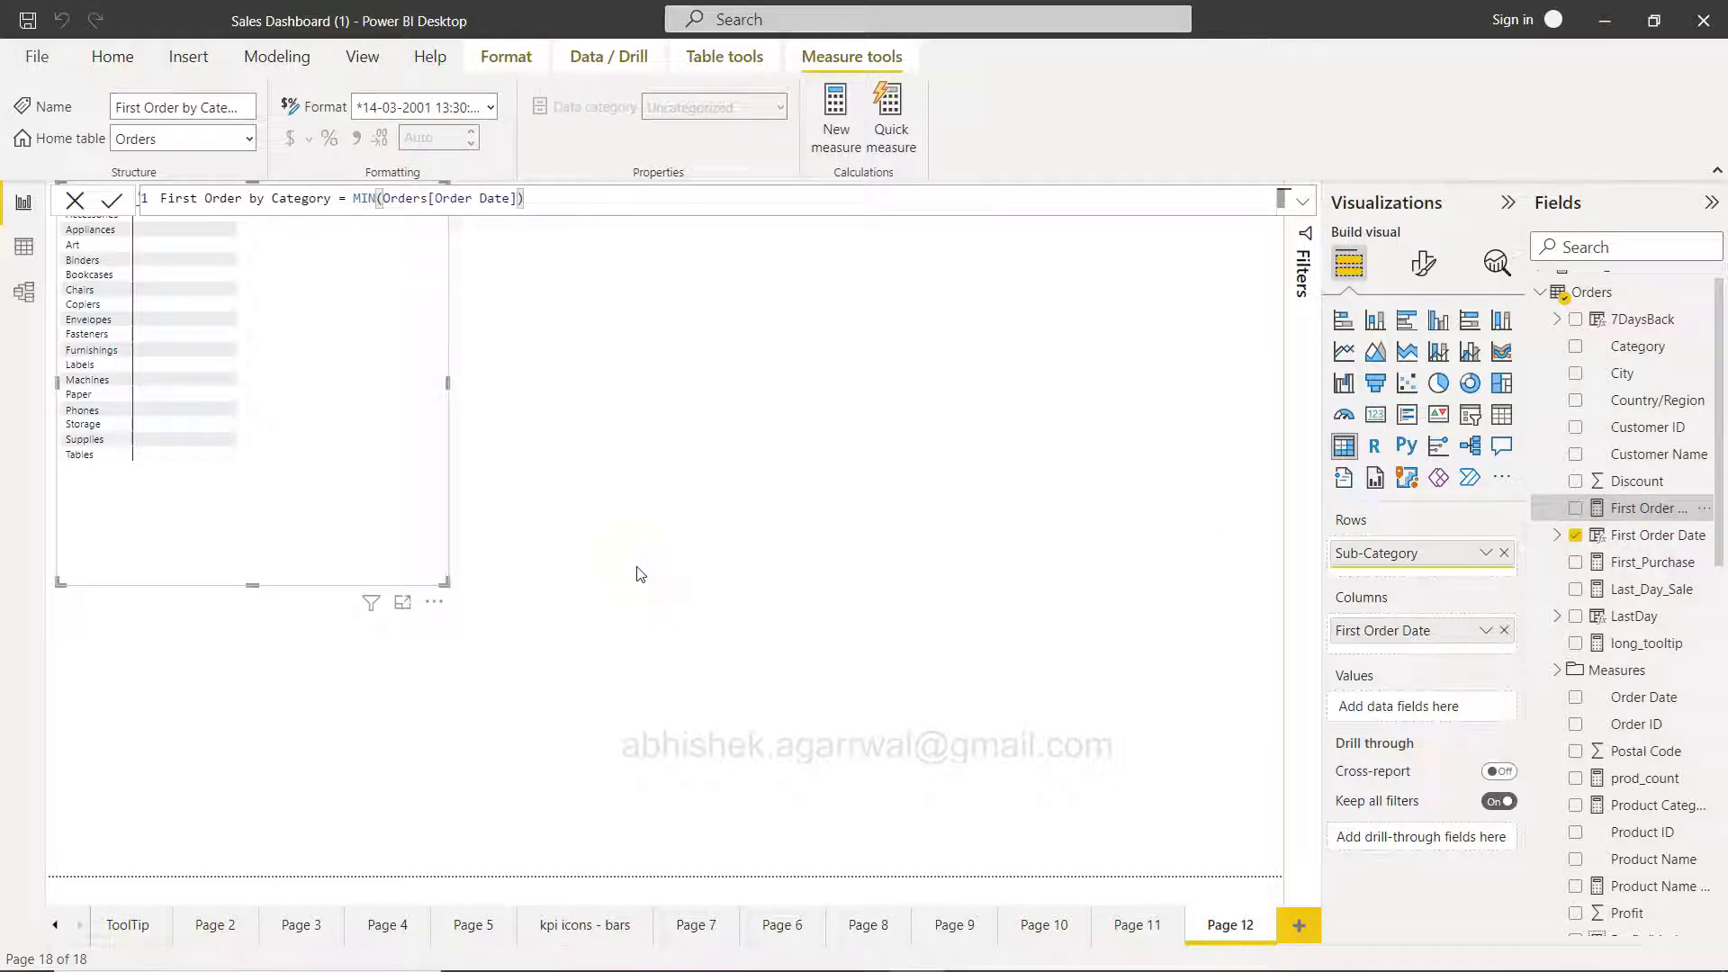
left_click_drag(1629, 508, 1407, 569)
left_click(1581, 520)
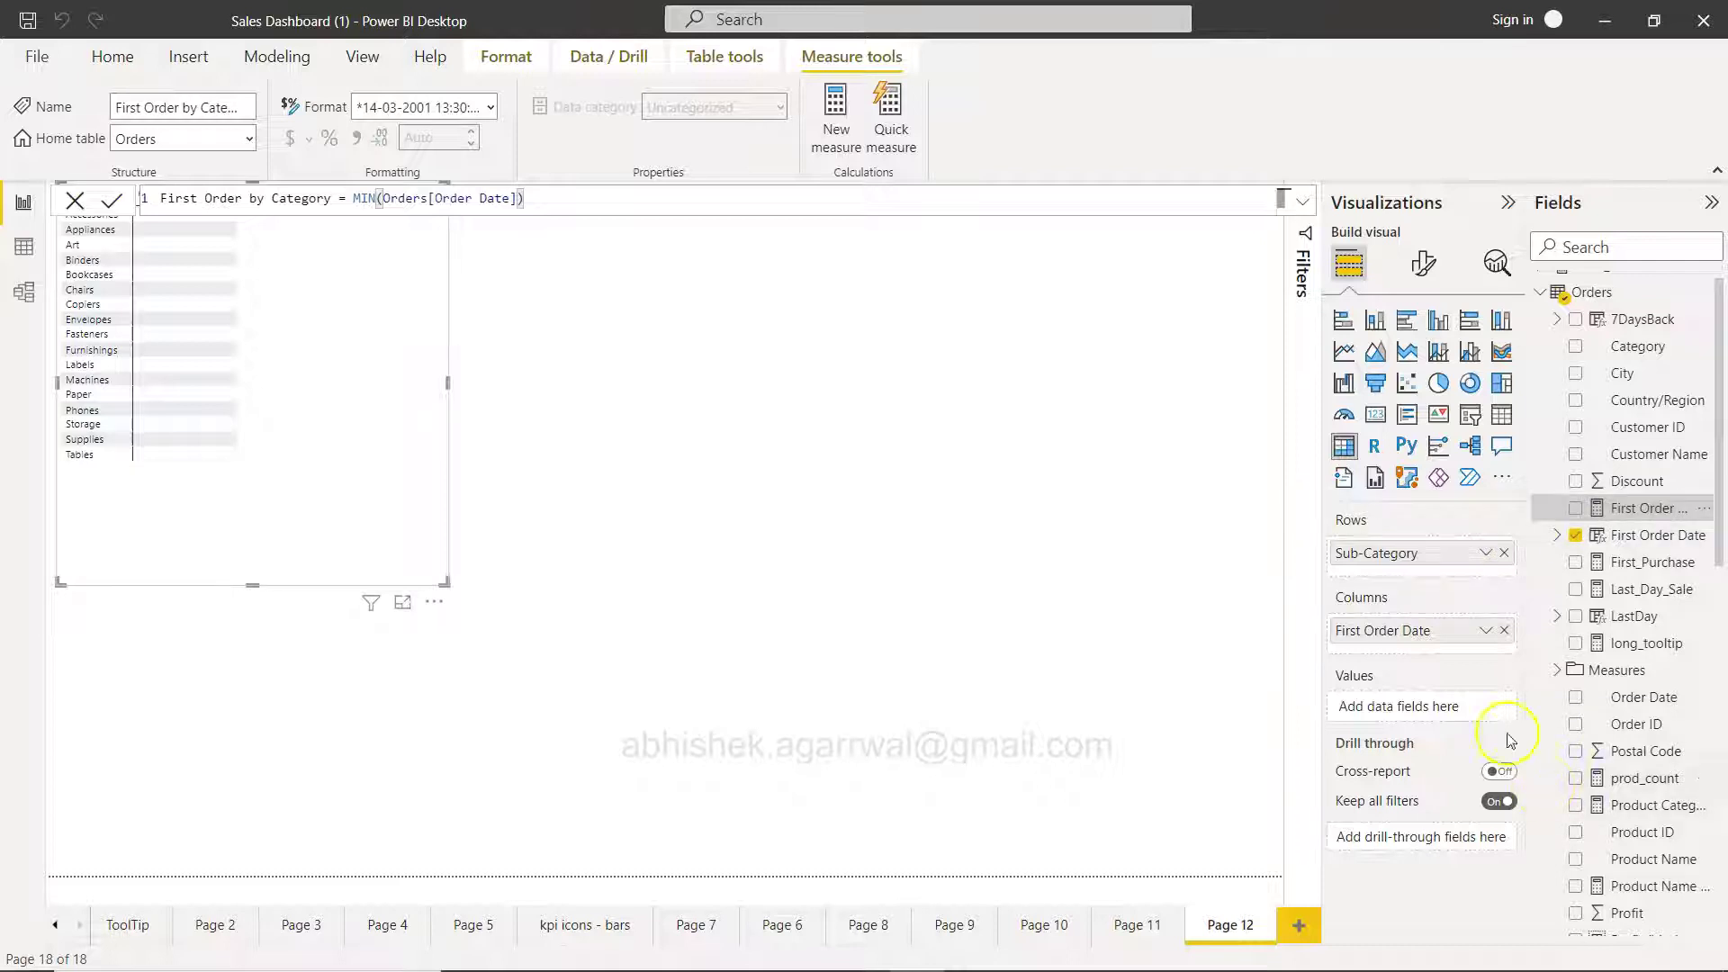
Remove First Order Date from the matrix columns and add the First Order by Category measure as its values
left_click(1504, 630)
left_click(1576, 509)
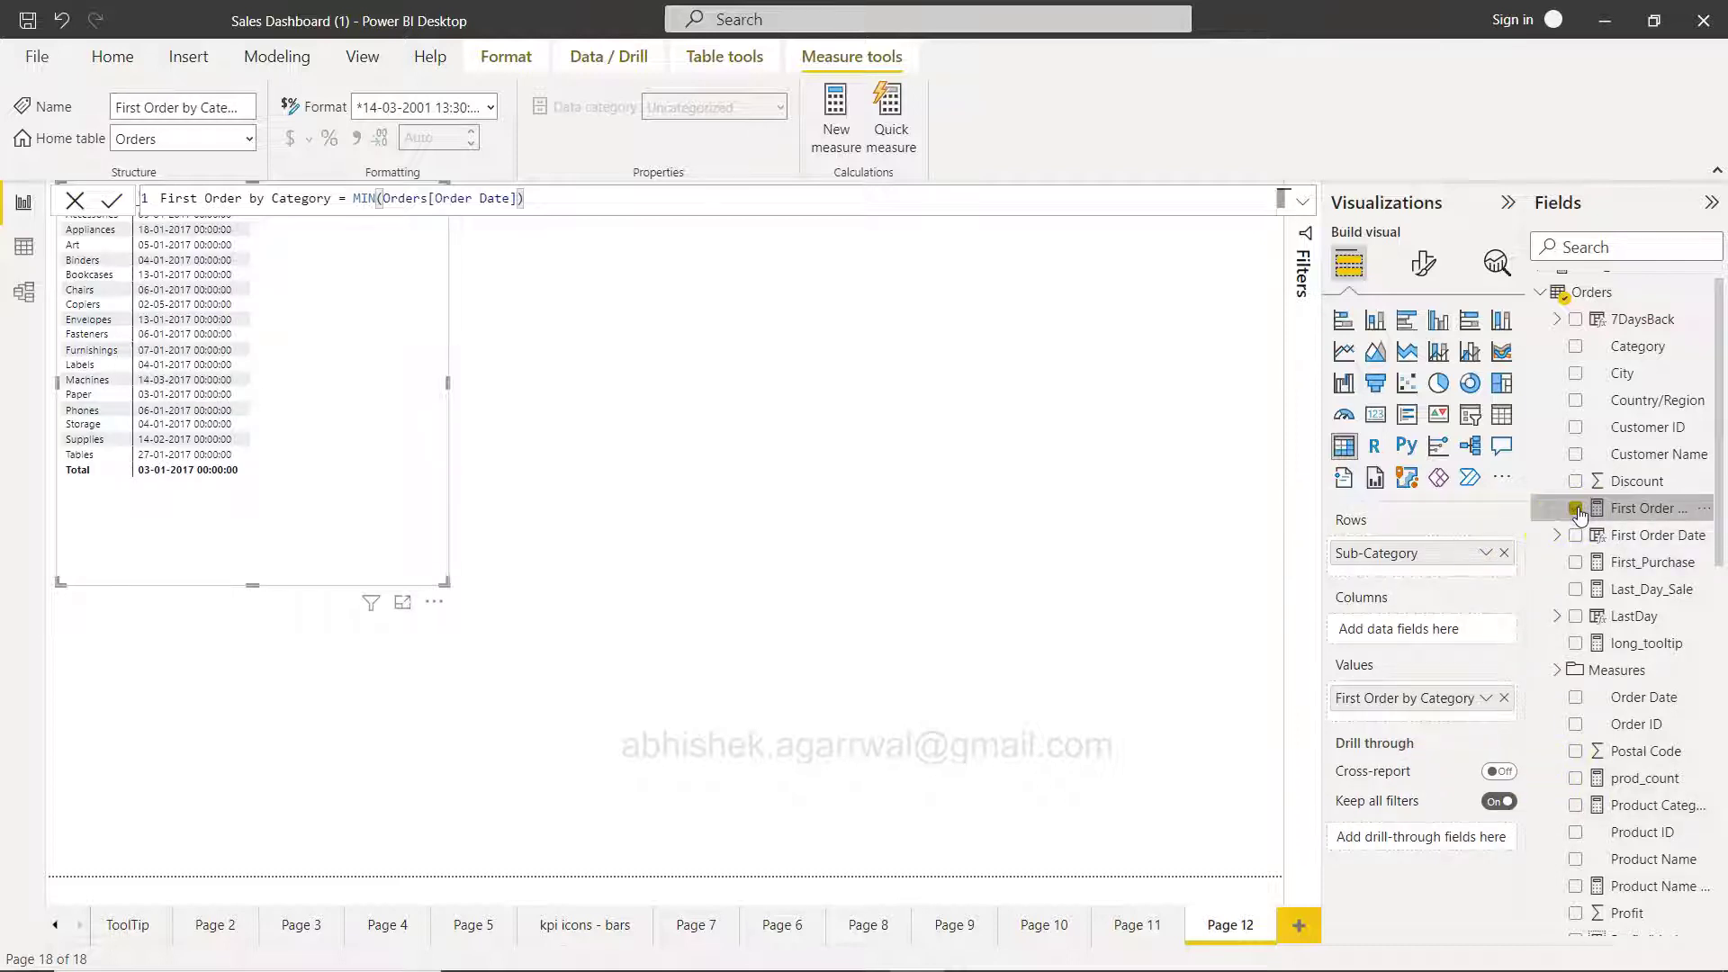
left_click_drag(1404, 699, 1398, 546)
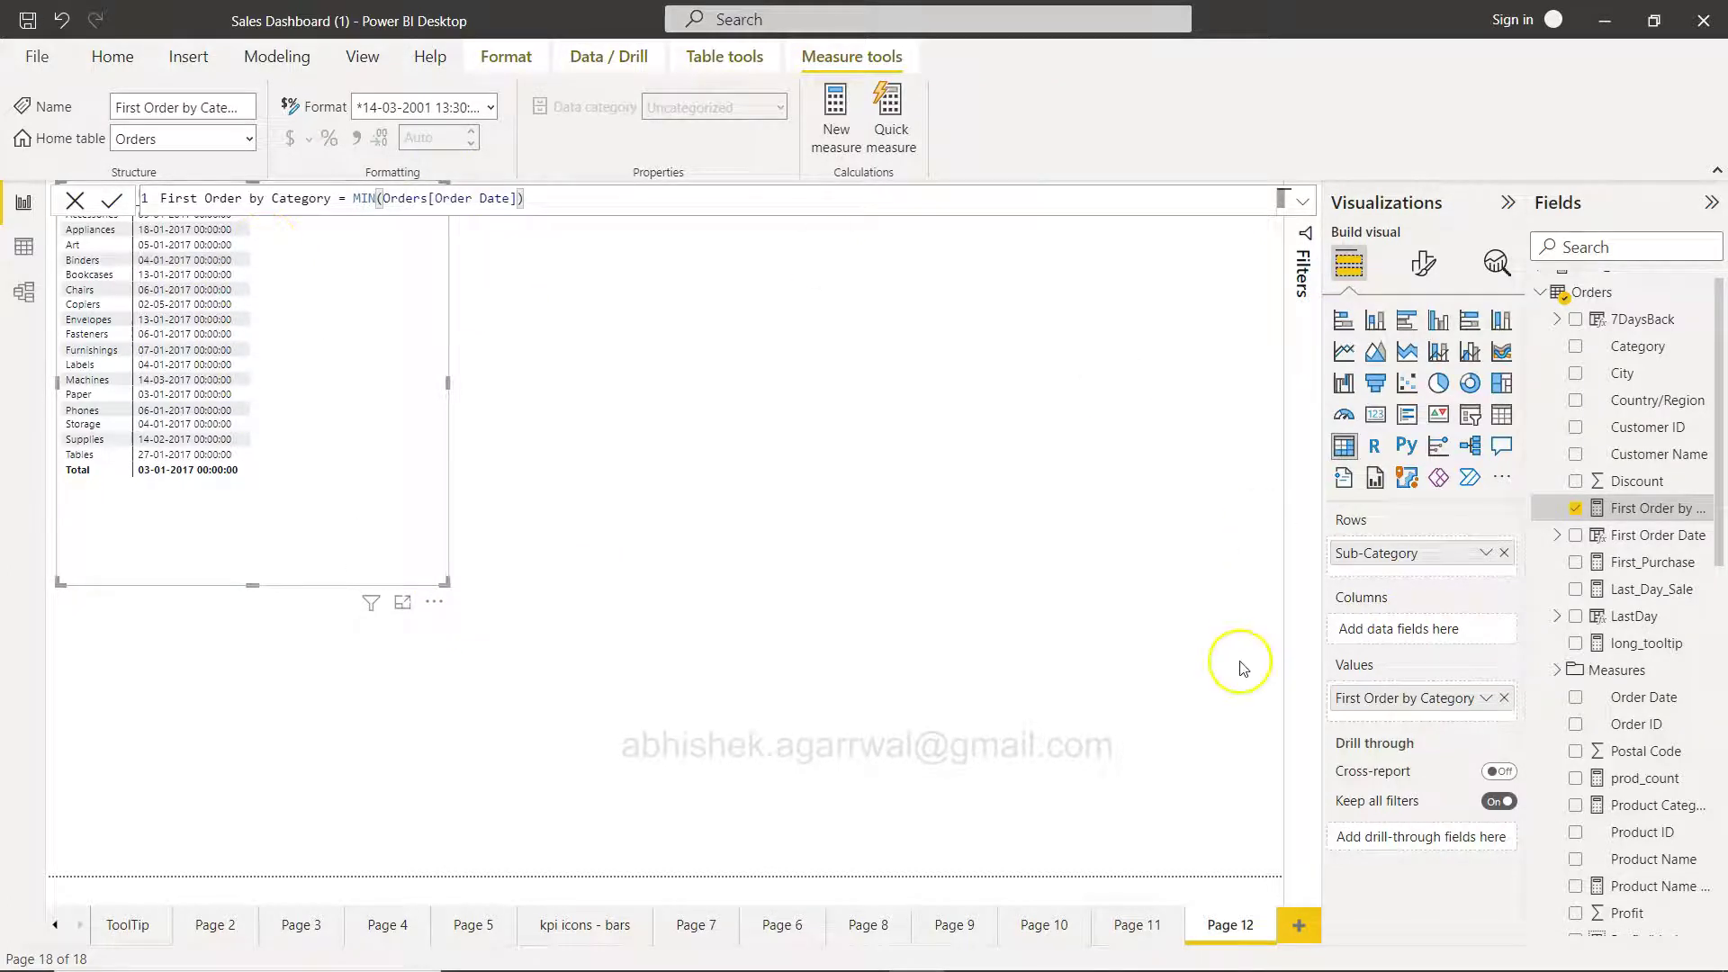
left_click(1624, 481)
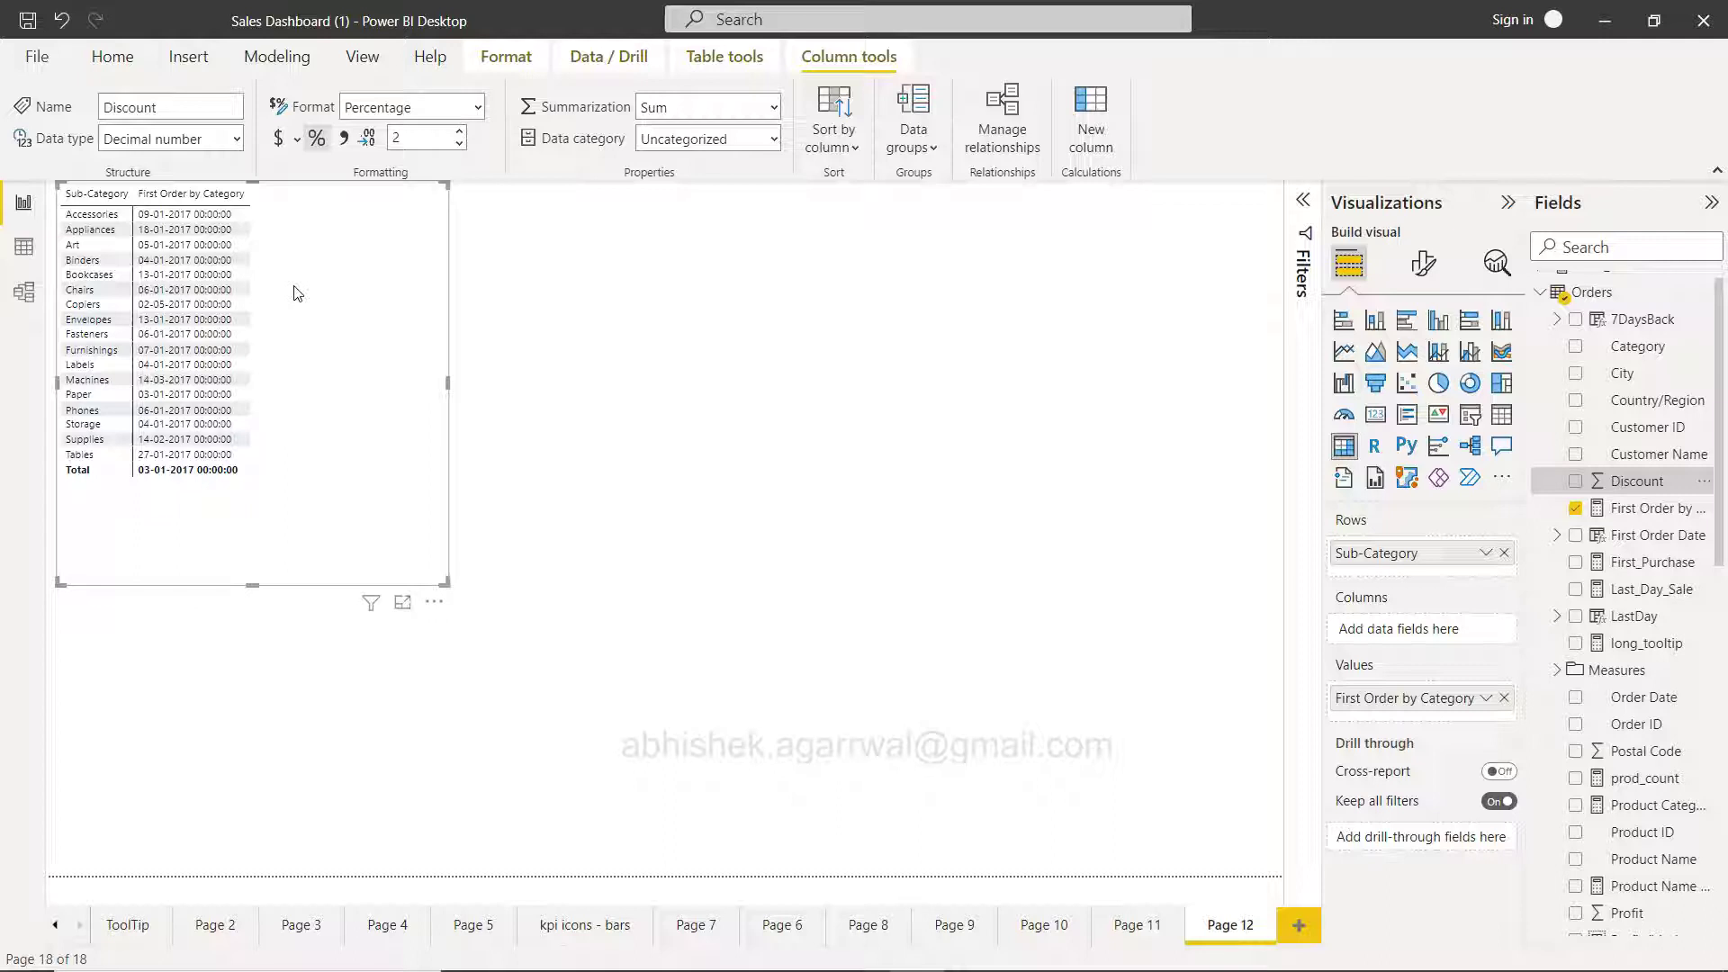
left_click(425, 402)
Examine the First Order Date column in the Orders data and the formula of the First Order by Category measure
left_click(23, 246)
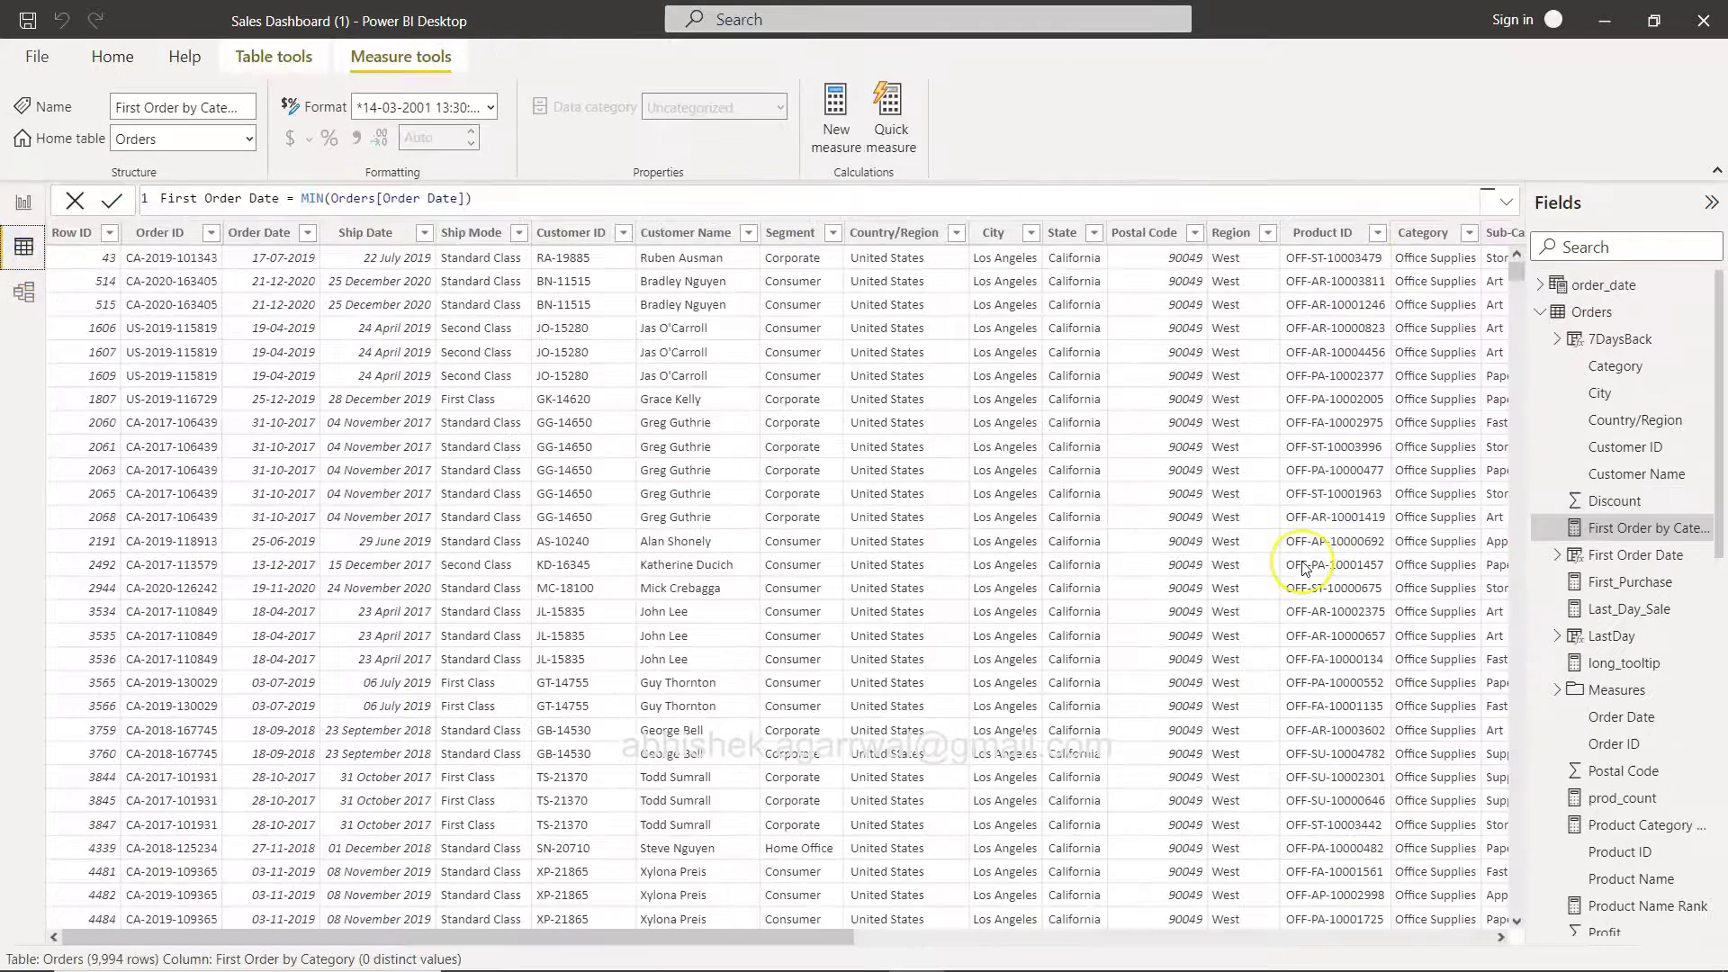
scroll(1304, 567, "right", 10)
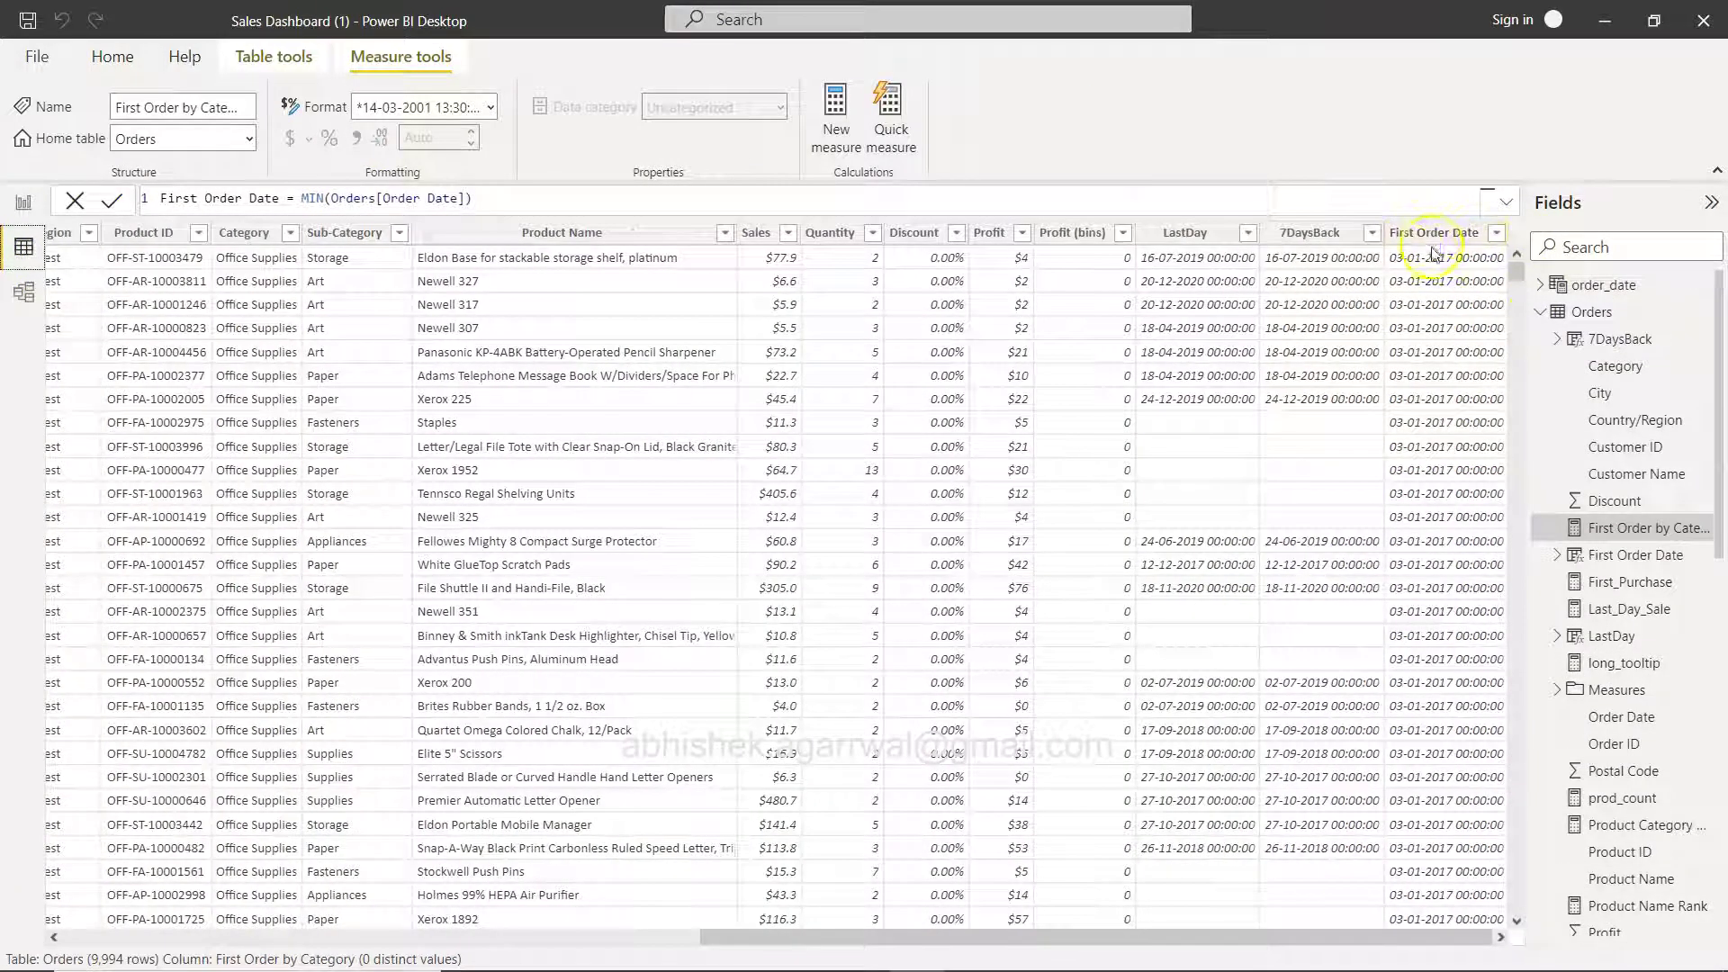
left_click(23, 202)
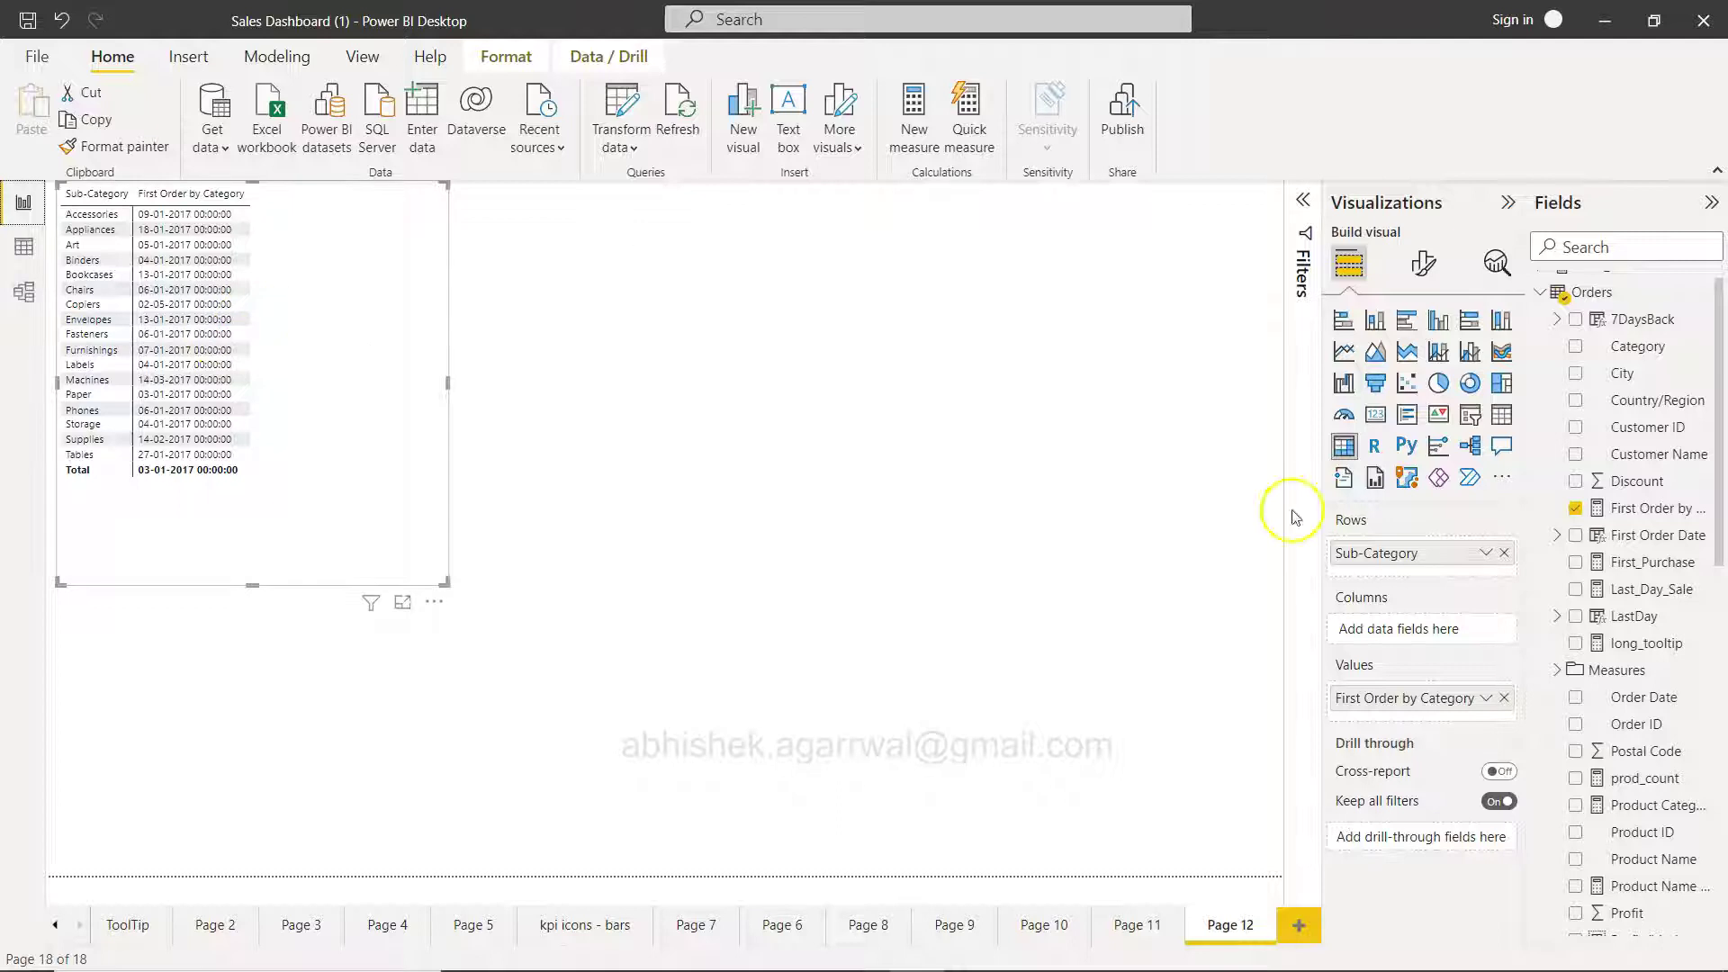
left_click(1662, 508)
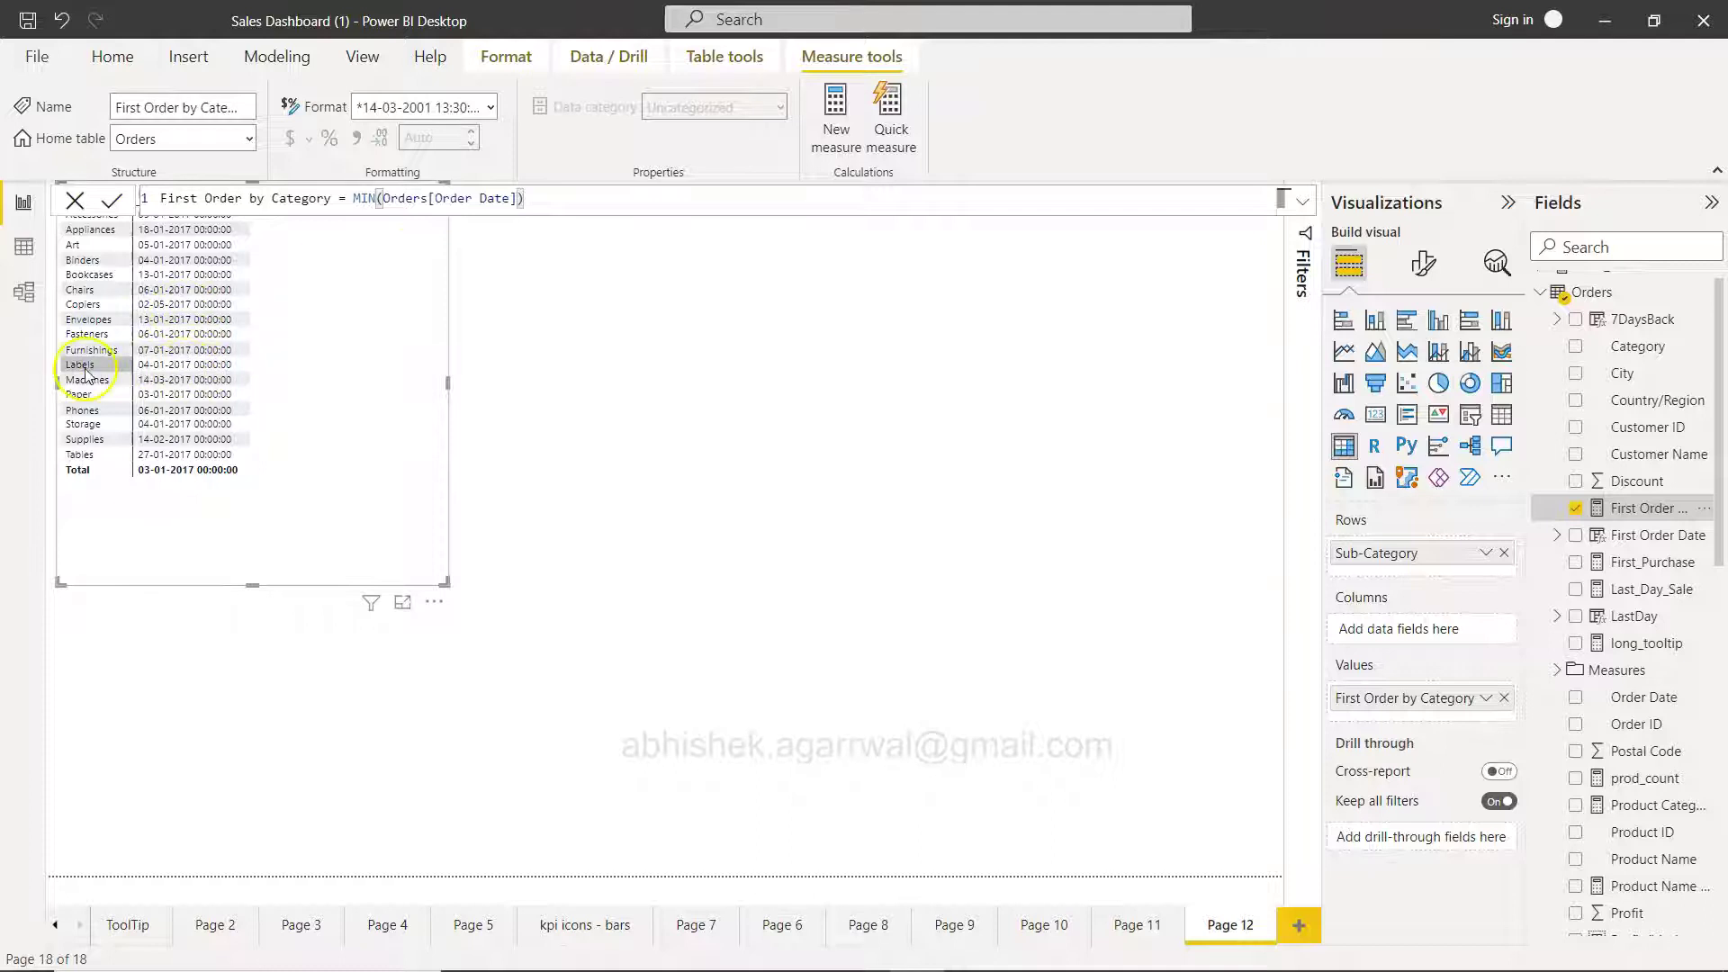
left_click(1655, 481)
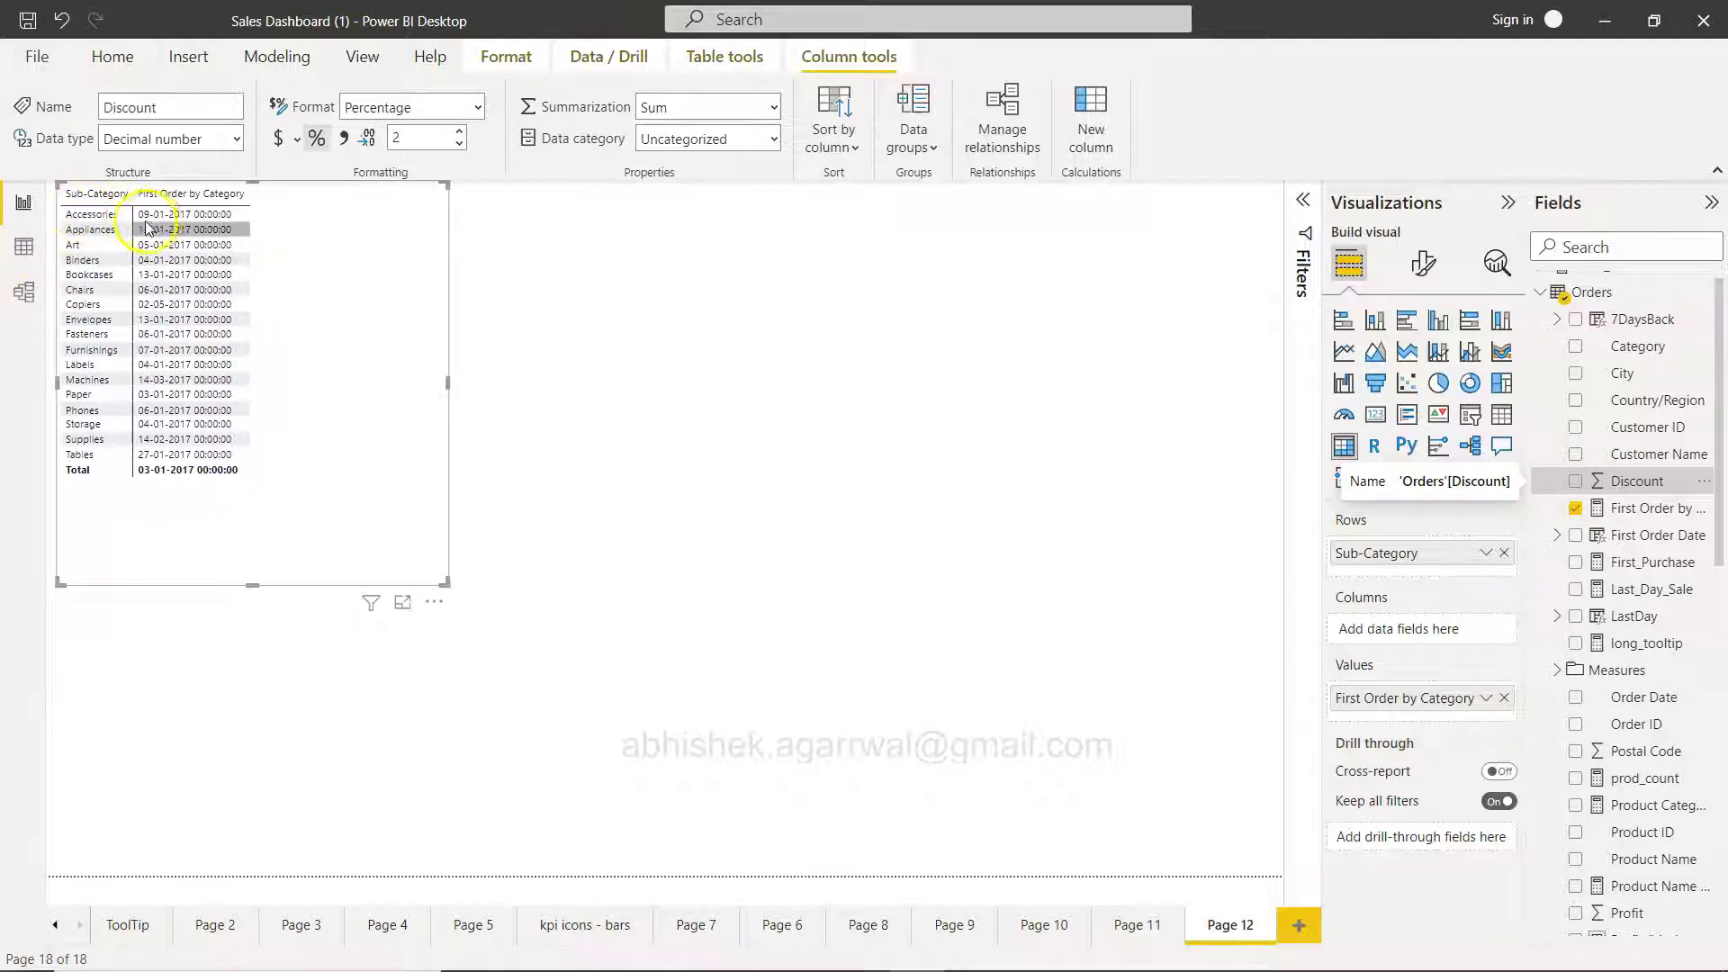
Filter the Orders data to the Accessories sub-category and compare its earliest order date with the matrix
left_click(26, 250)
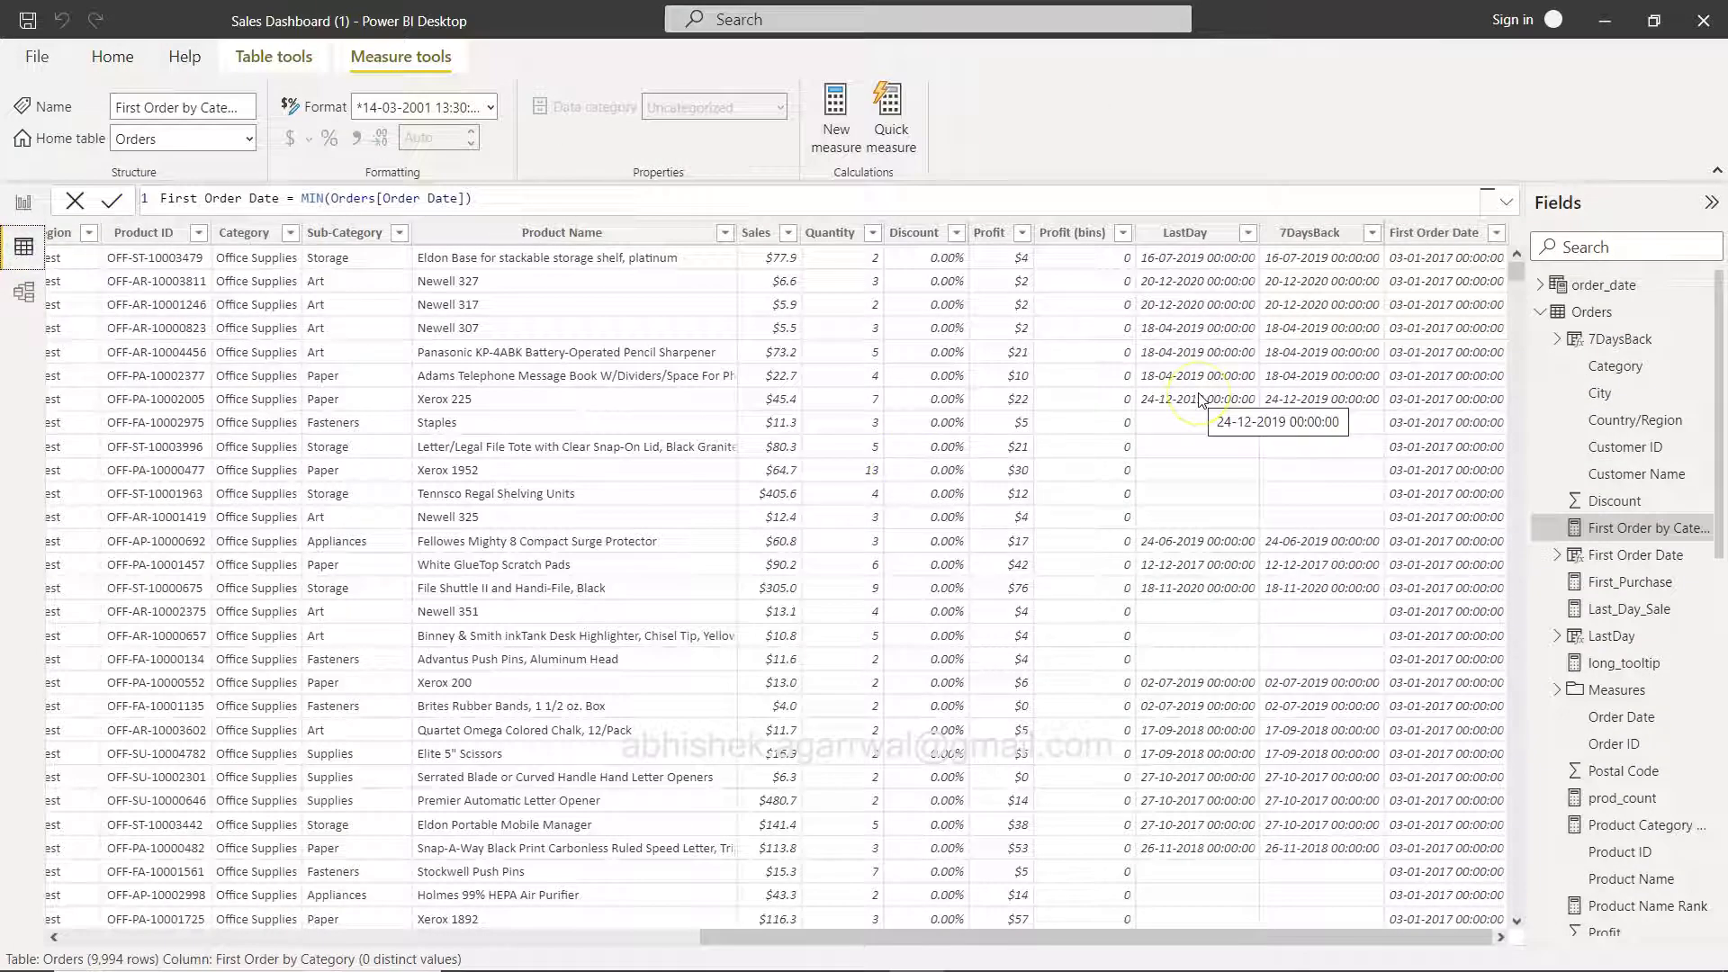
scroll(1200, 398, "left", 6)
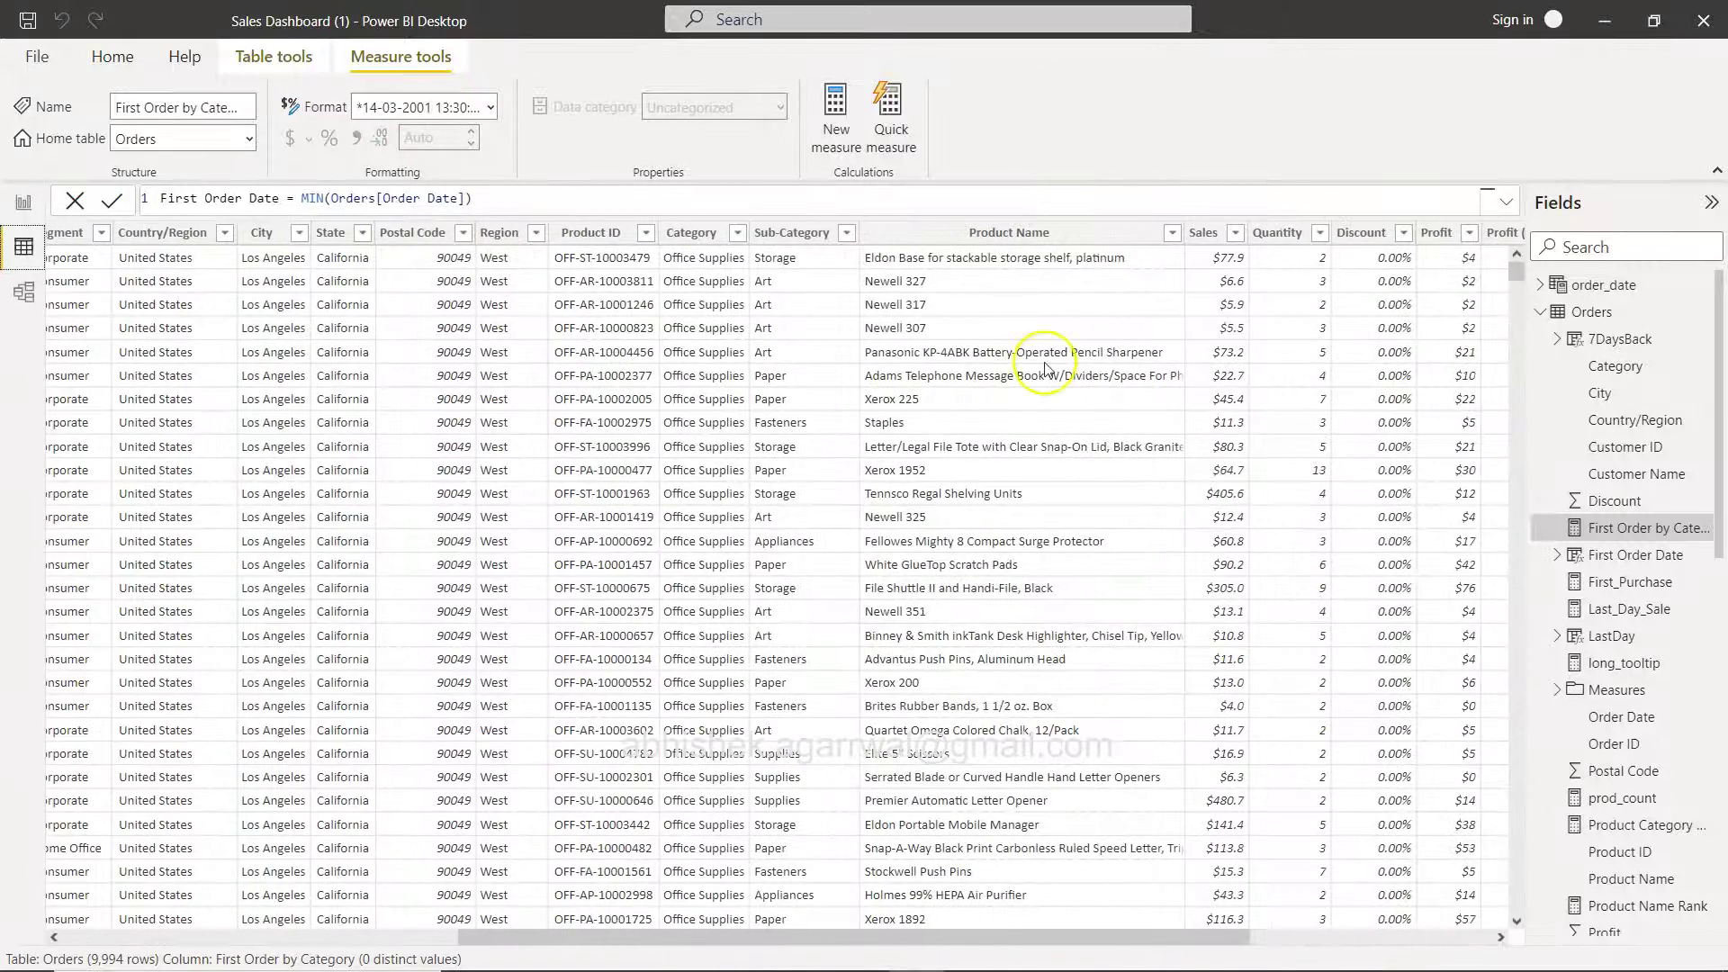
left_click(711, 232)
left_click(737, 232)
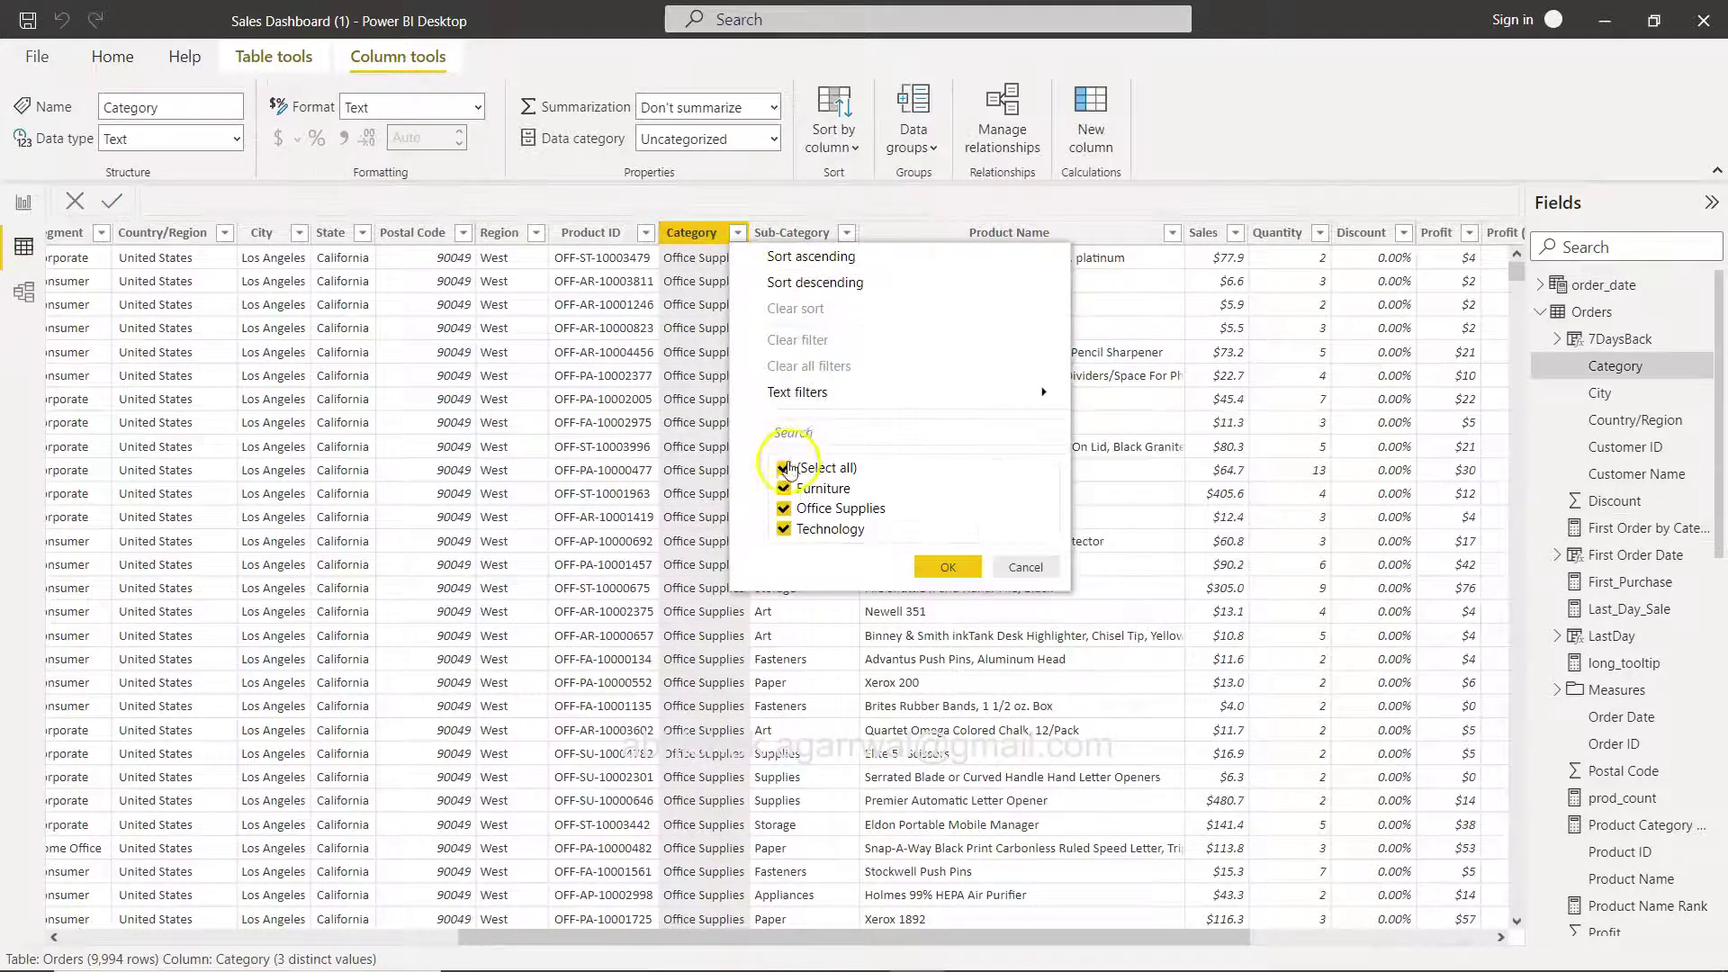
left_click(669, 352)
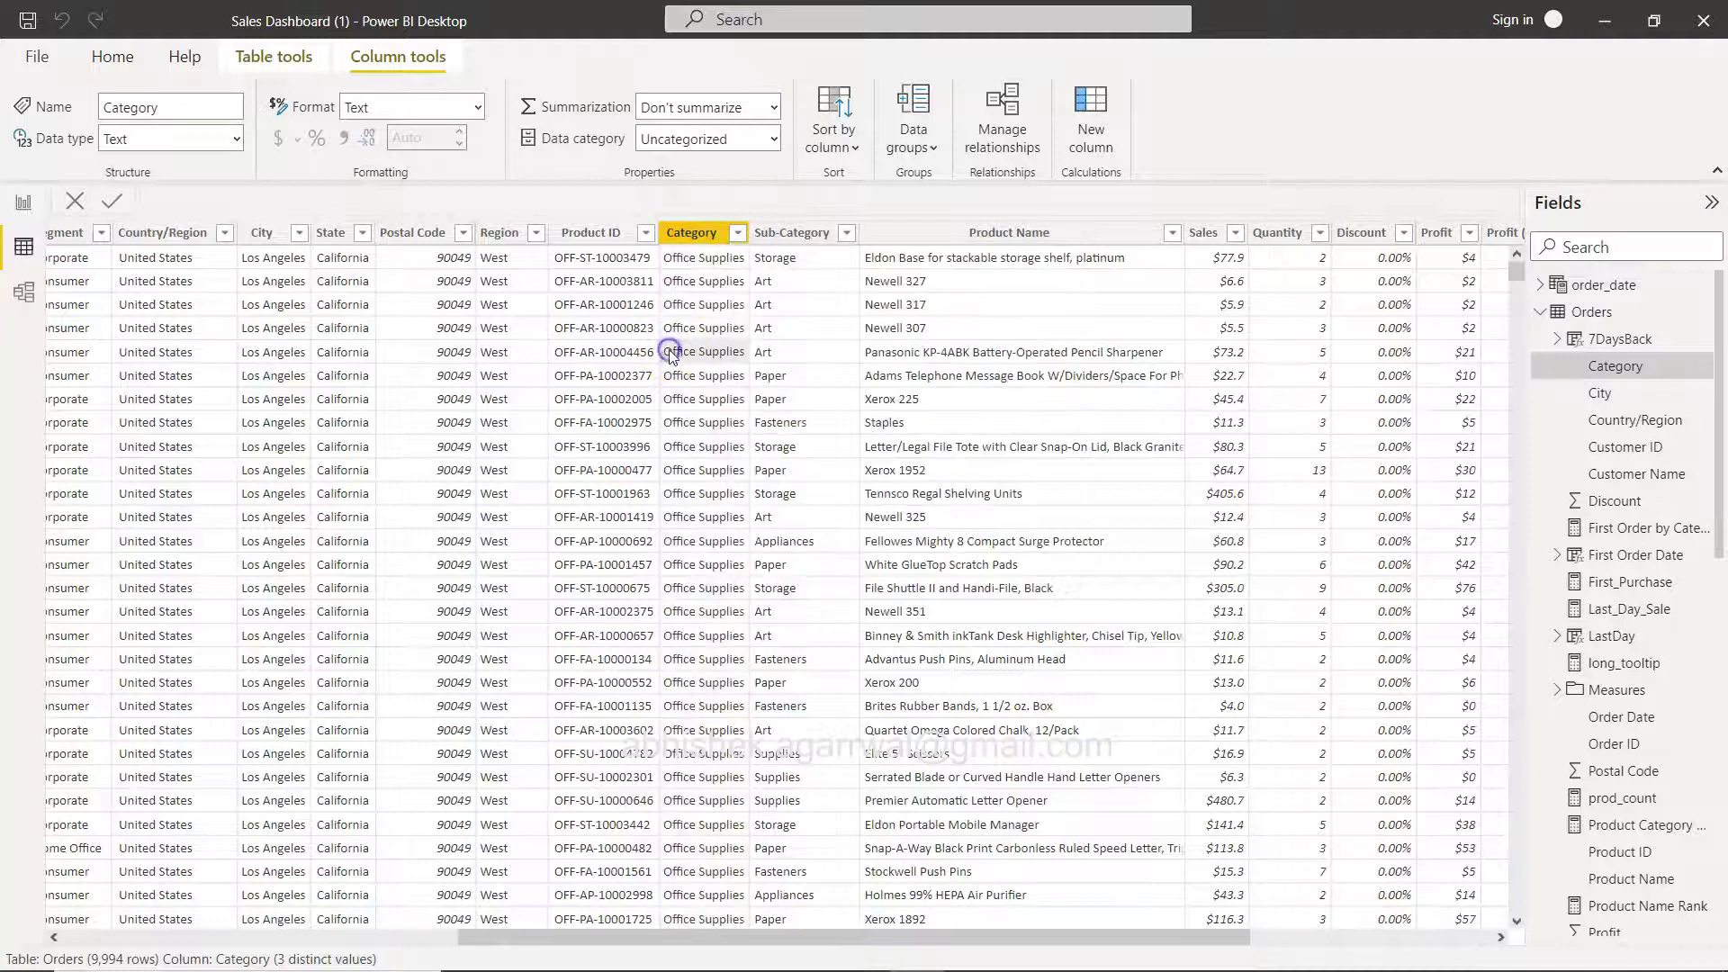
left_click(849, 233)
left_click(892, 467)
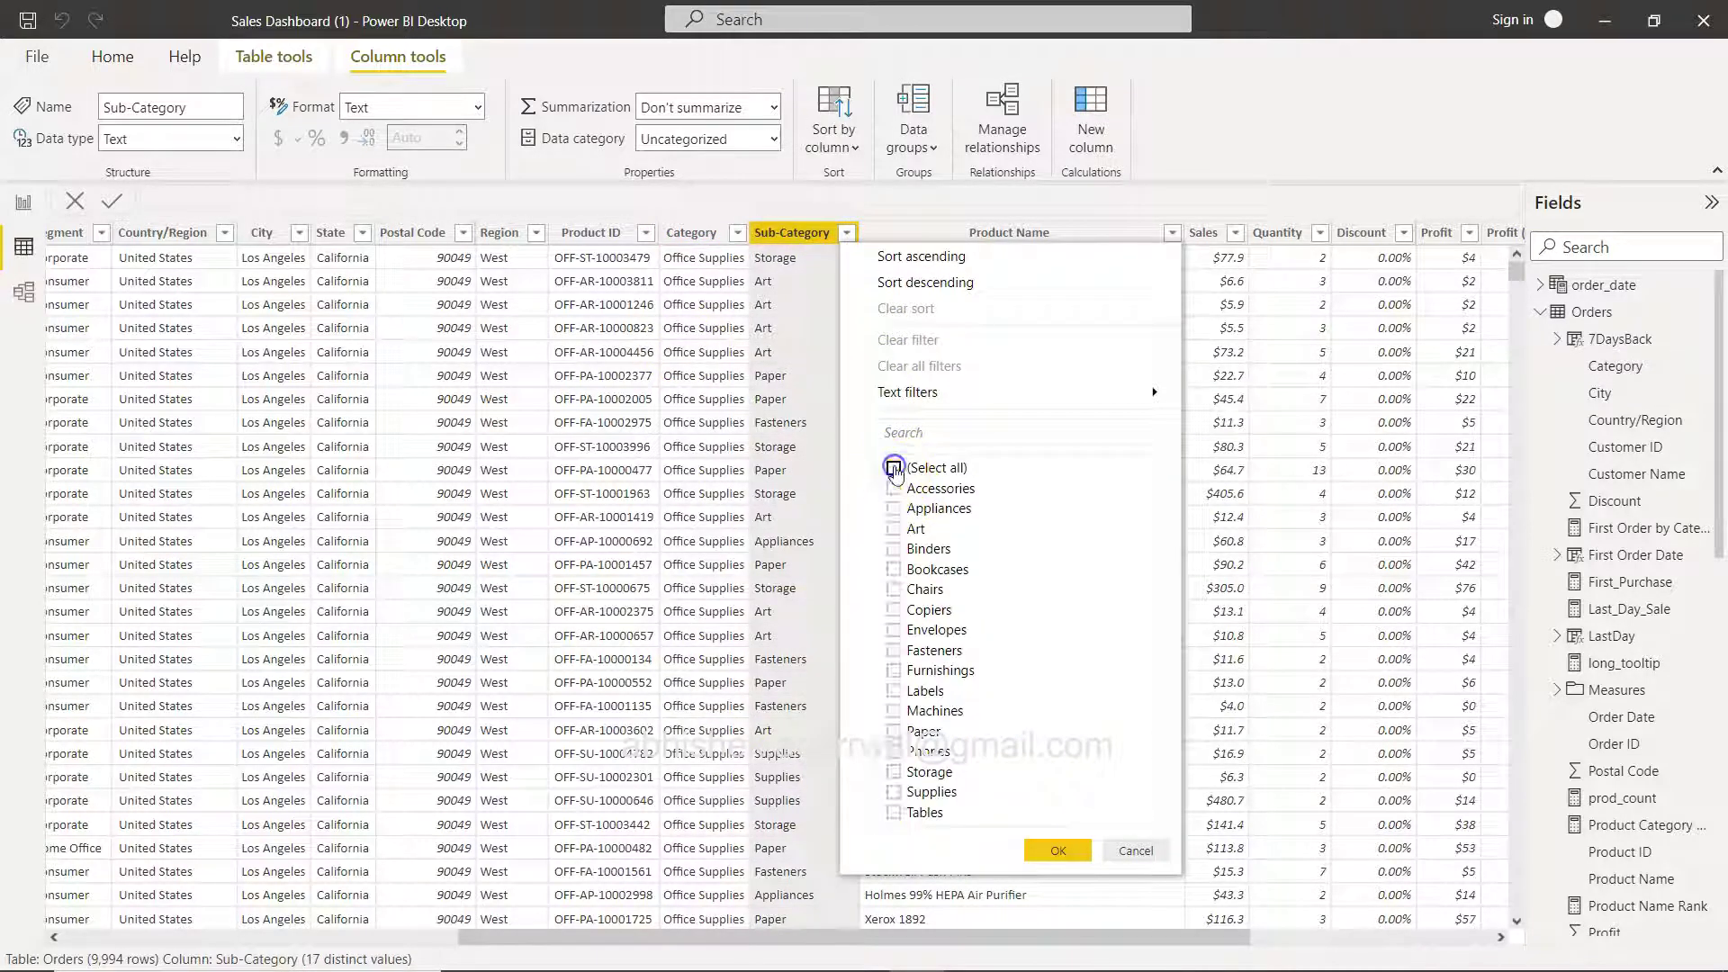
left_click(1057, 850)
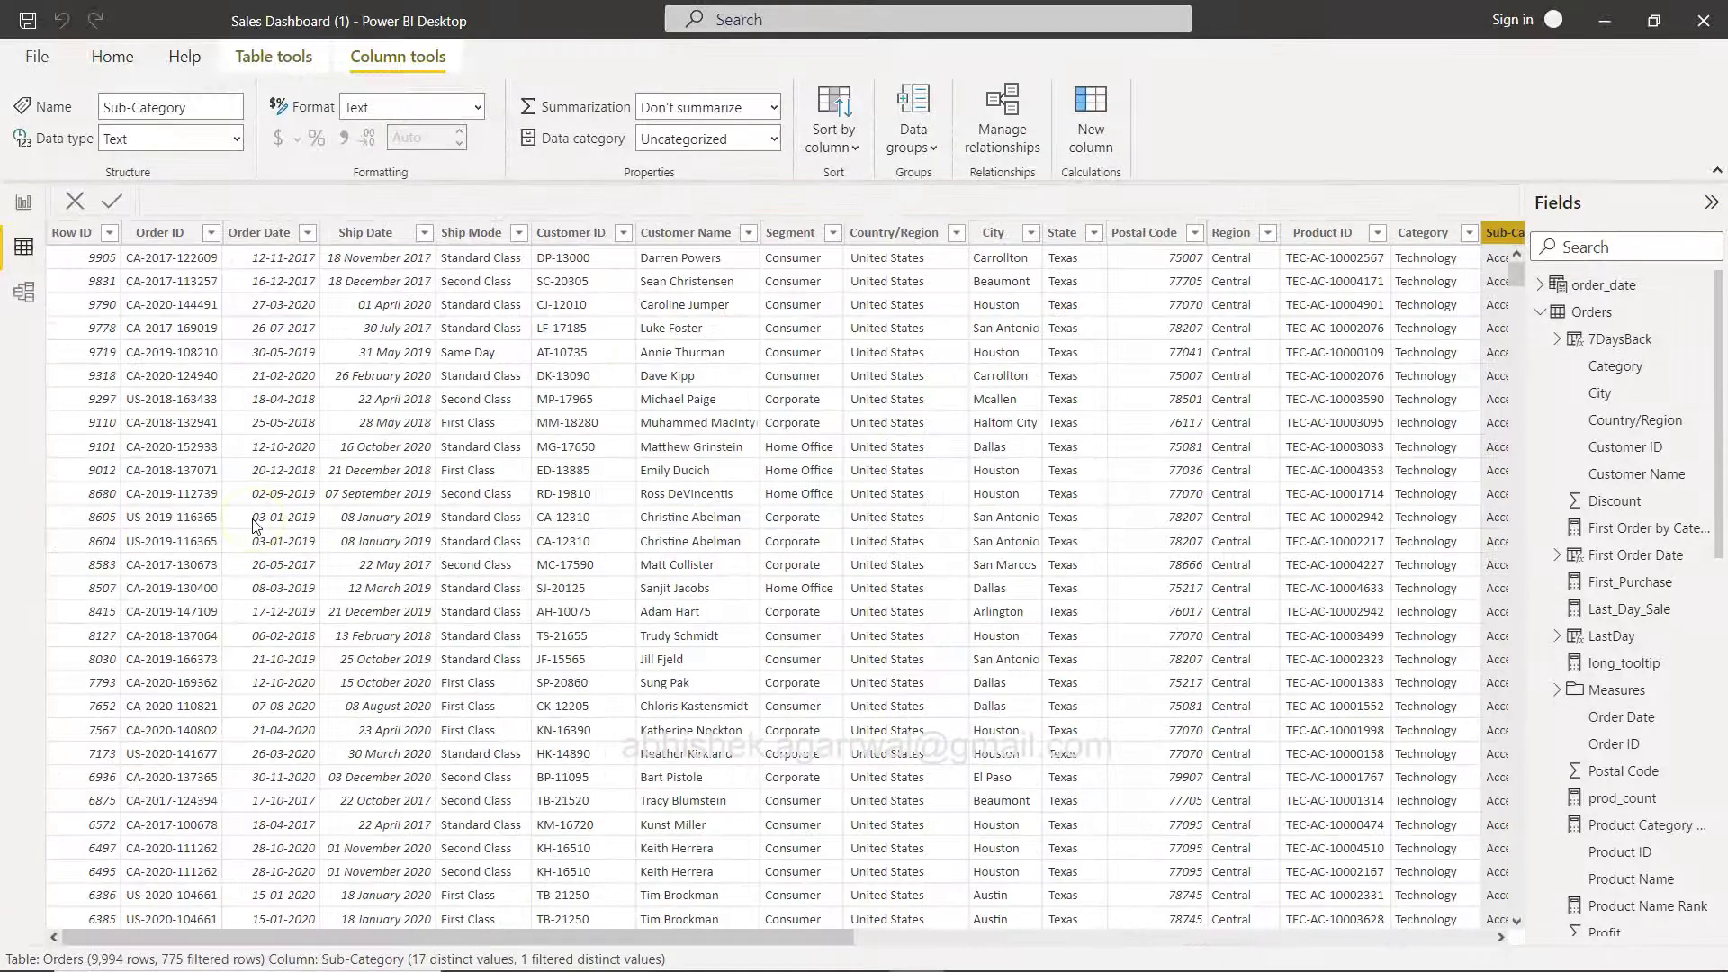
left_click(307, 233)
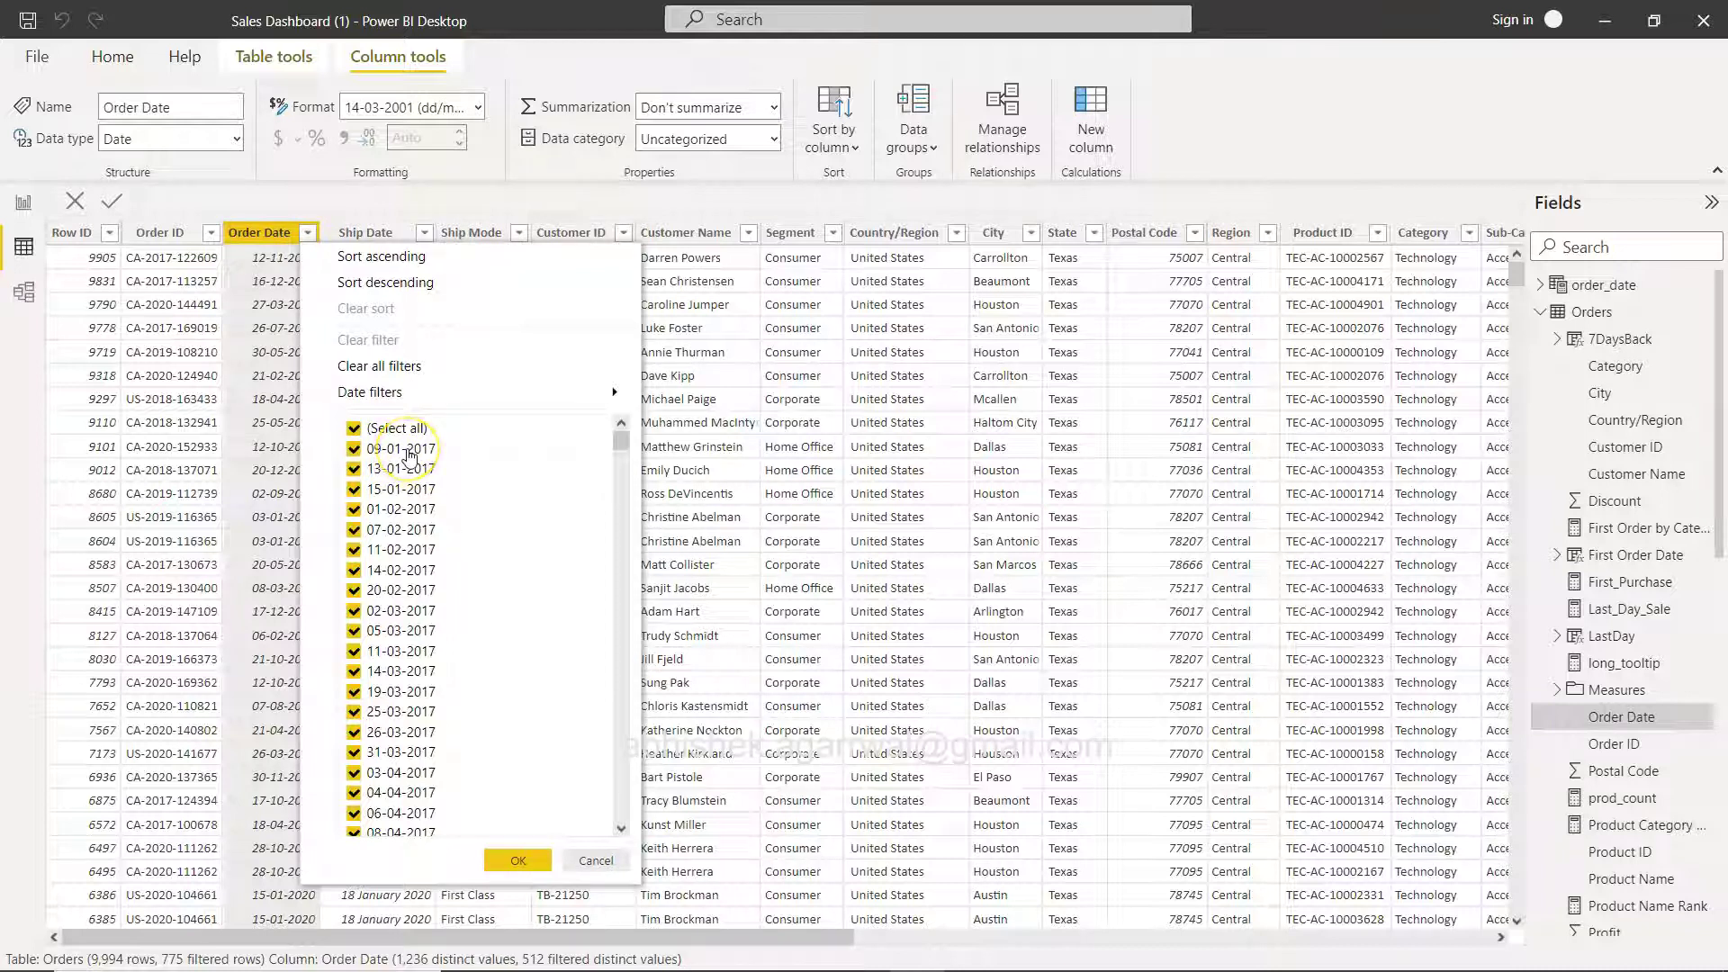
left_click(271, 274)
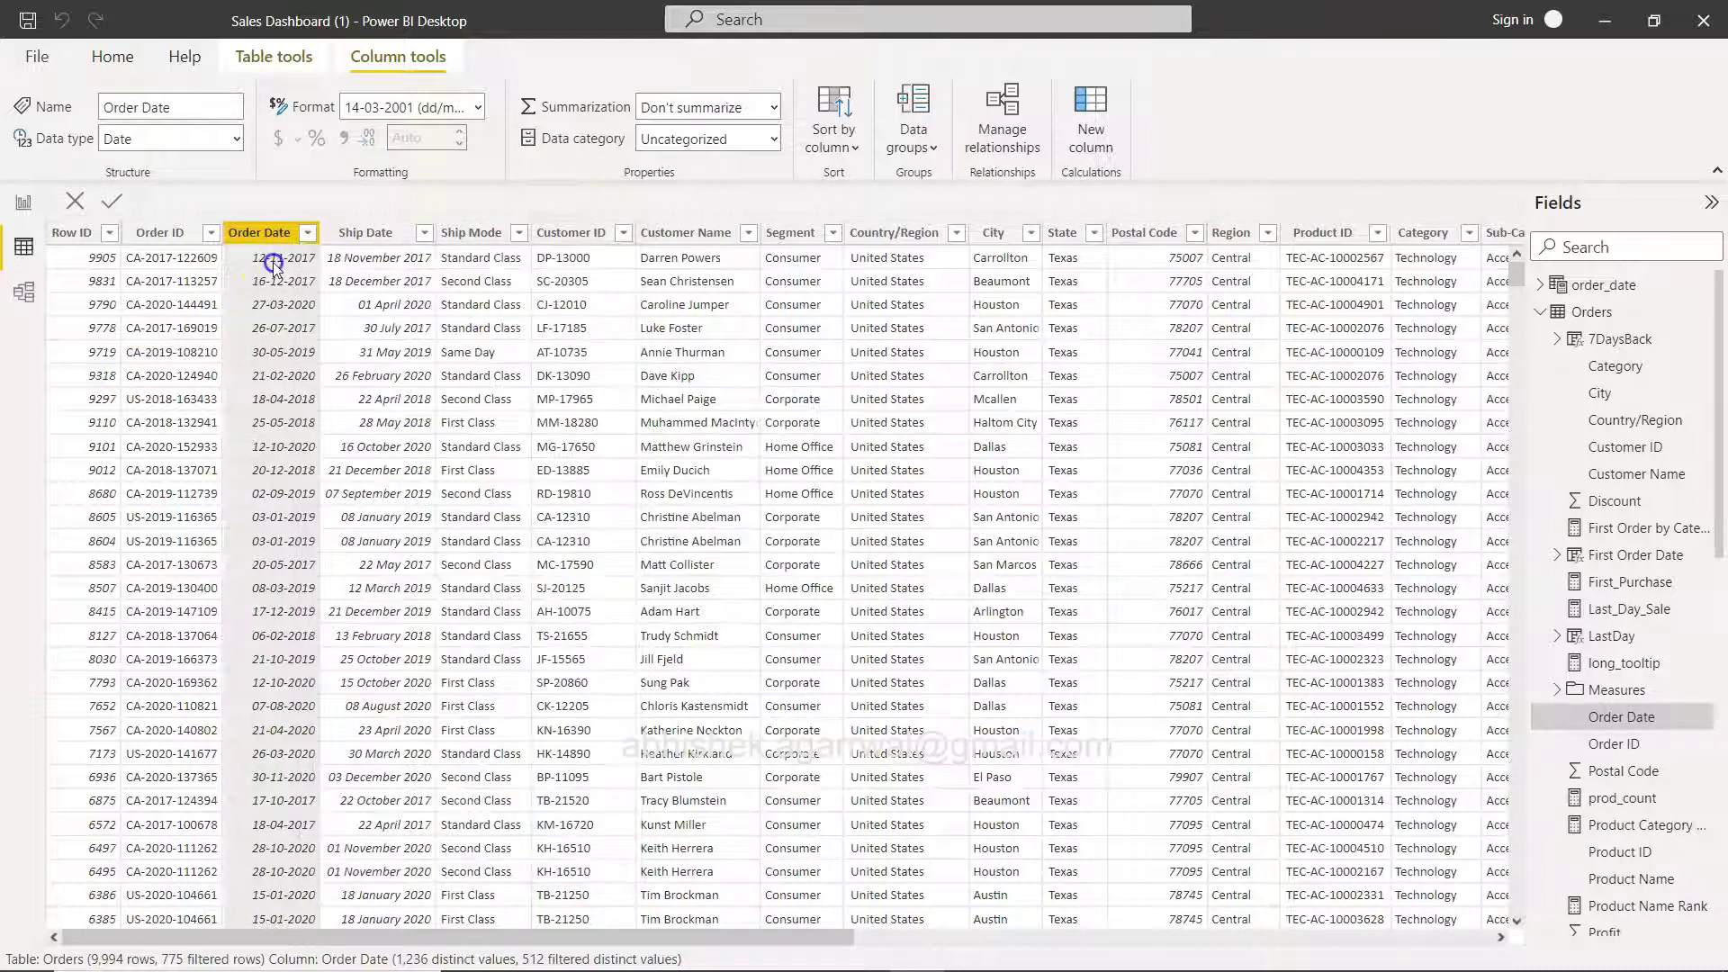
left_click(24, 202)
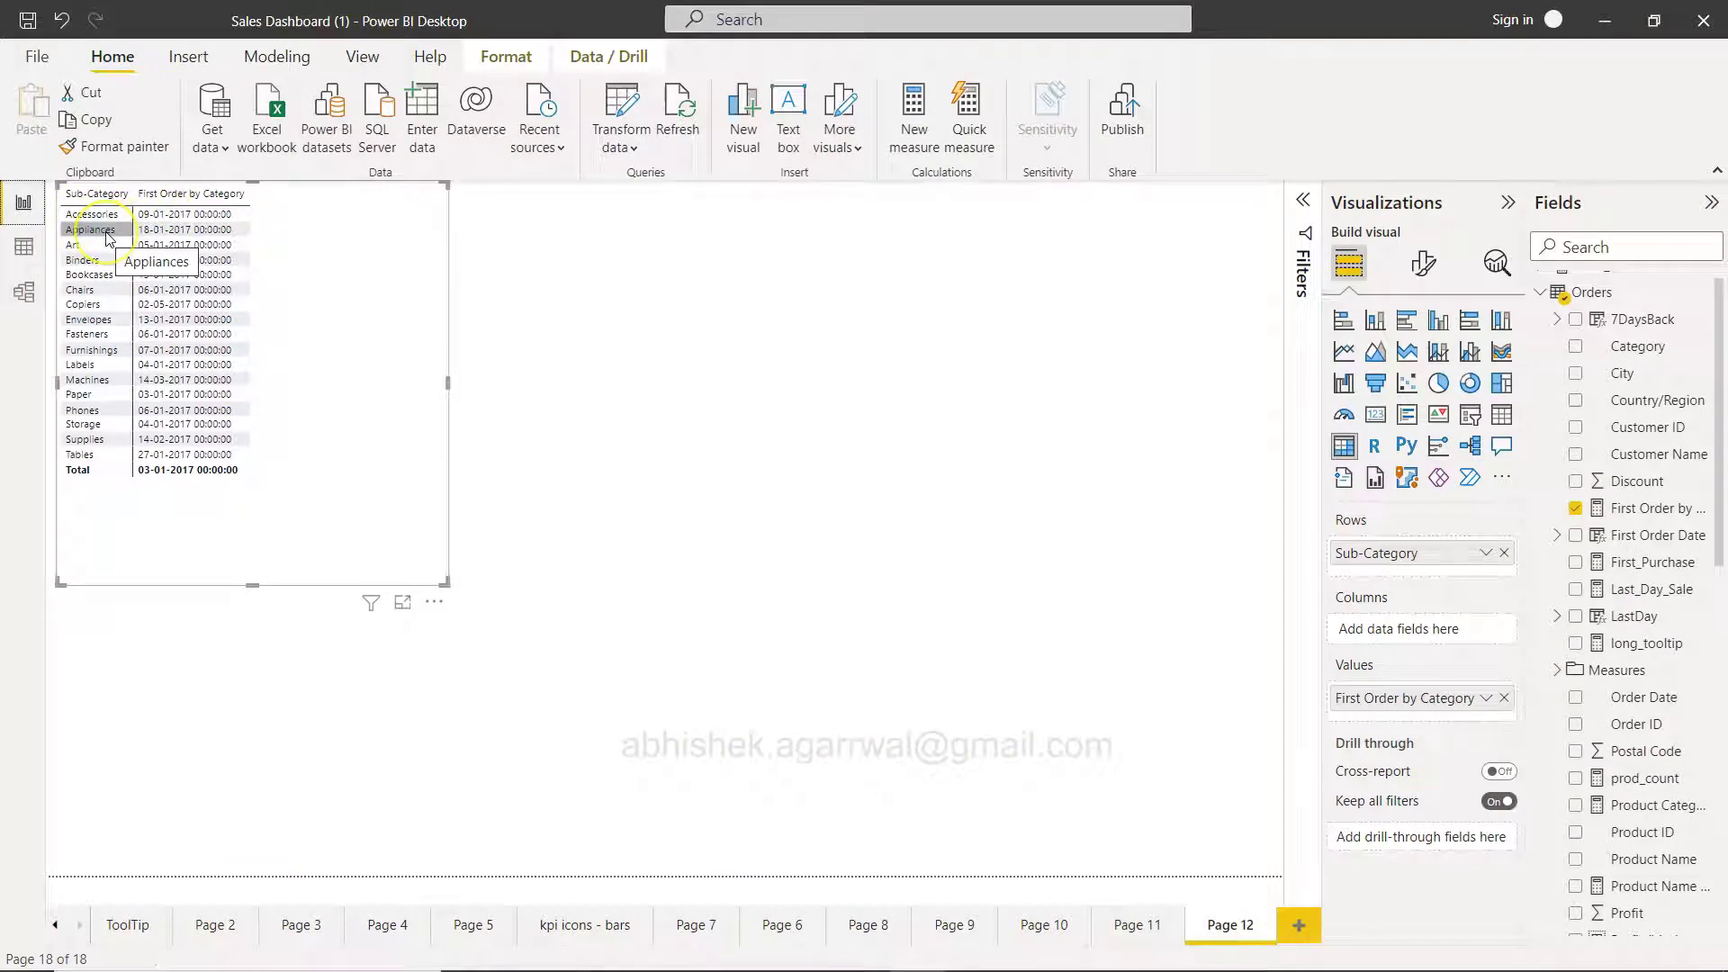
Filter the Orders data to the Appliances sub-category instead and check its earliest order date
left_click(22, 249)
scroll(1235, 657, "right", 10)
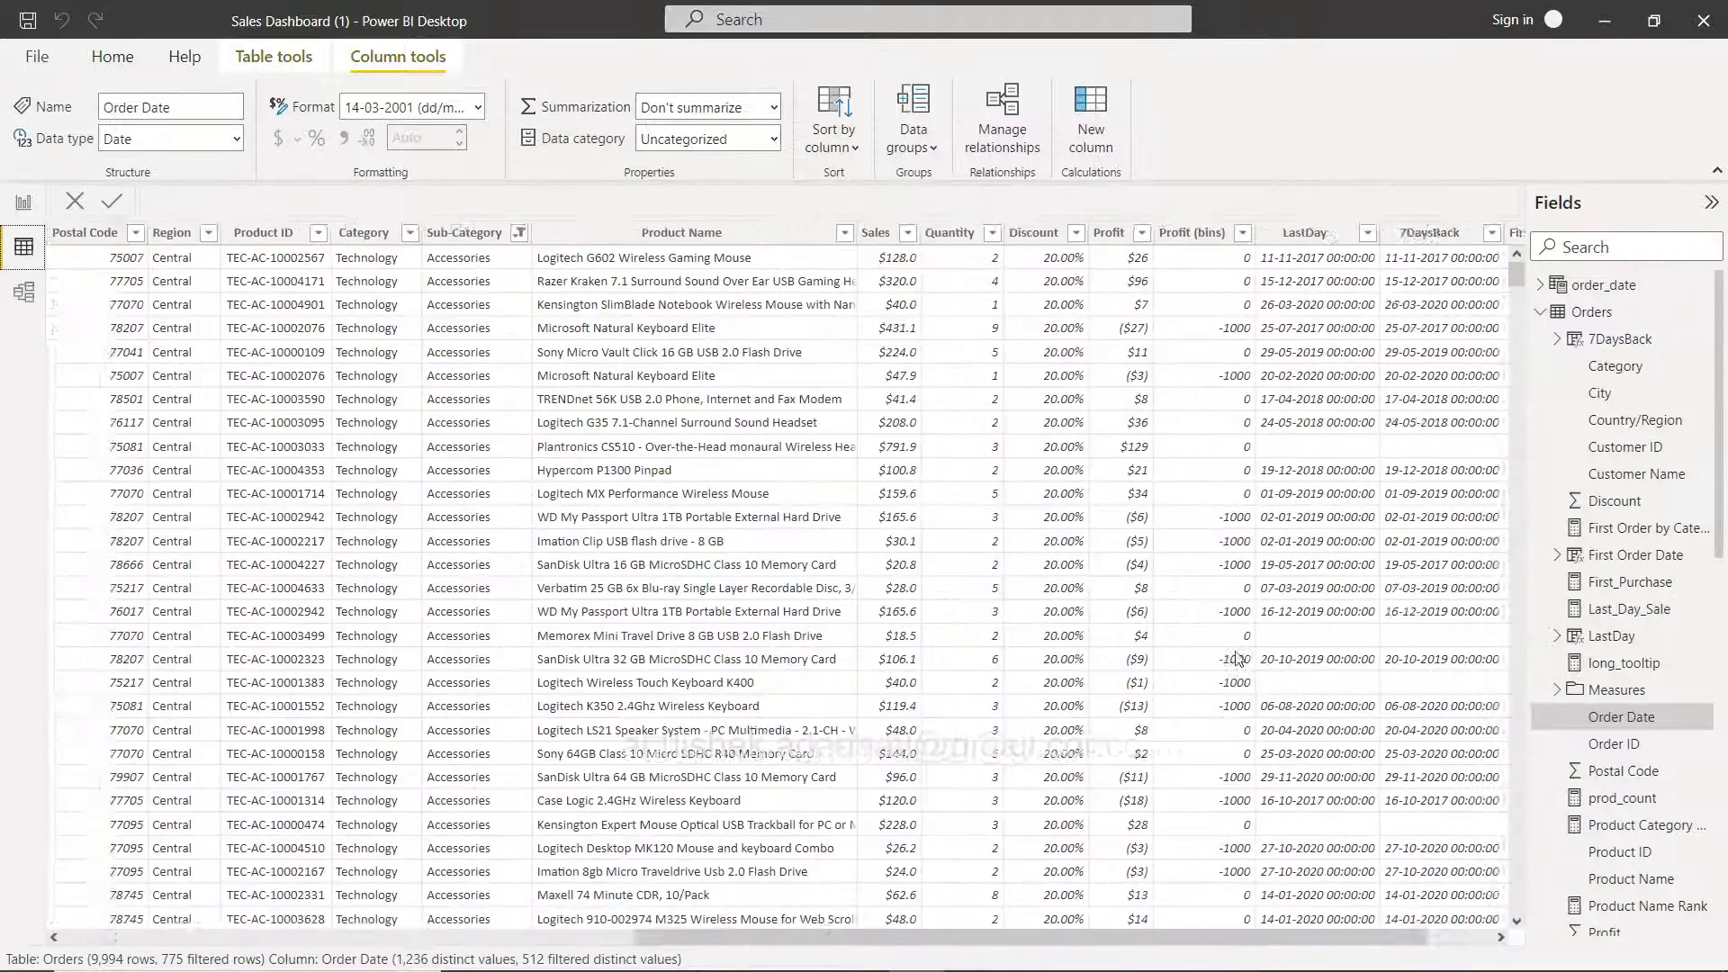
scroll(1235, 656, "left", 8)
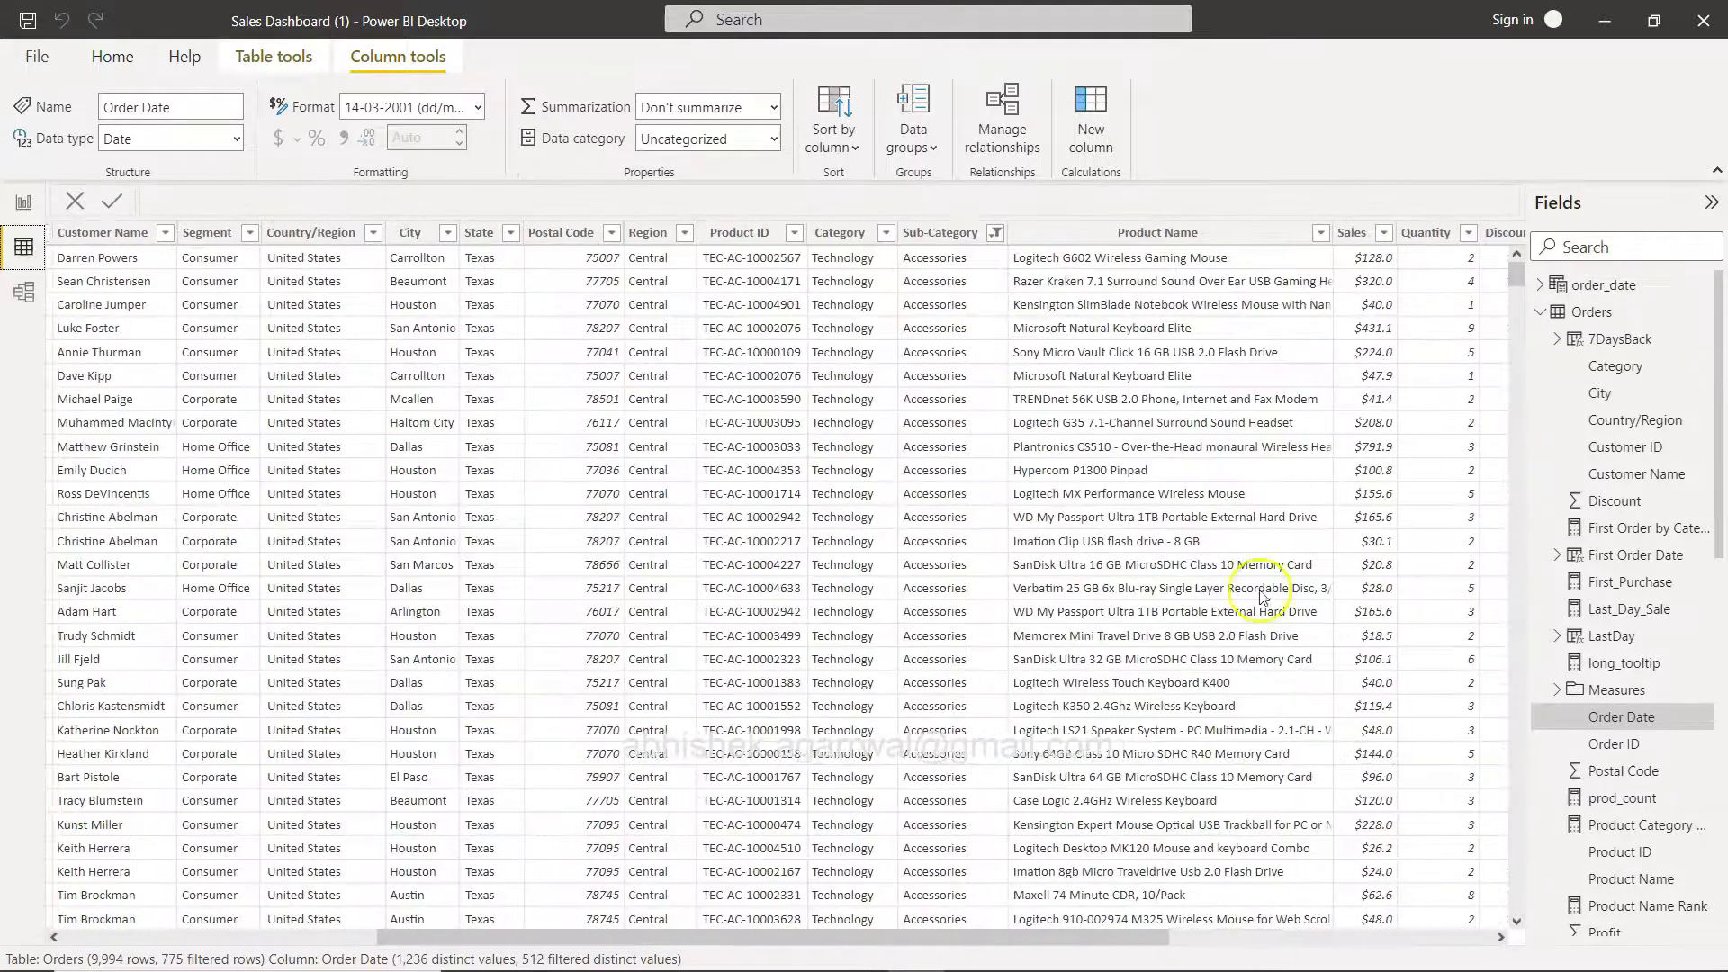
left_click(994, 235)
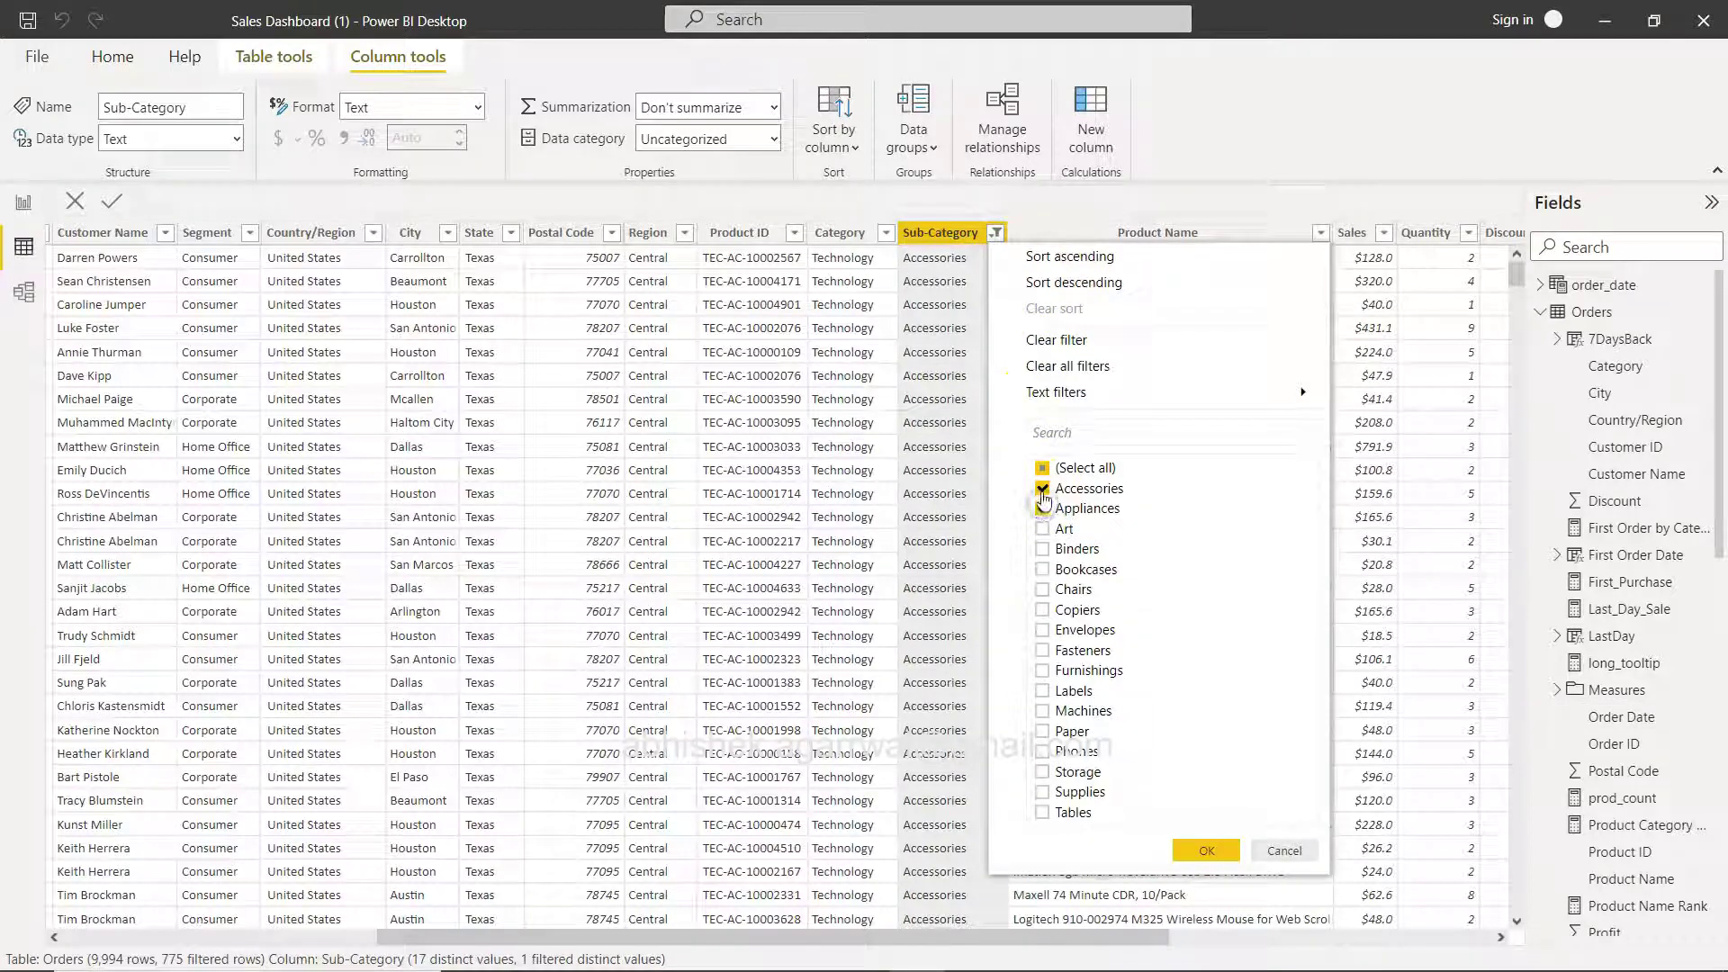
left_click(1205, 851)
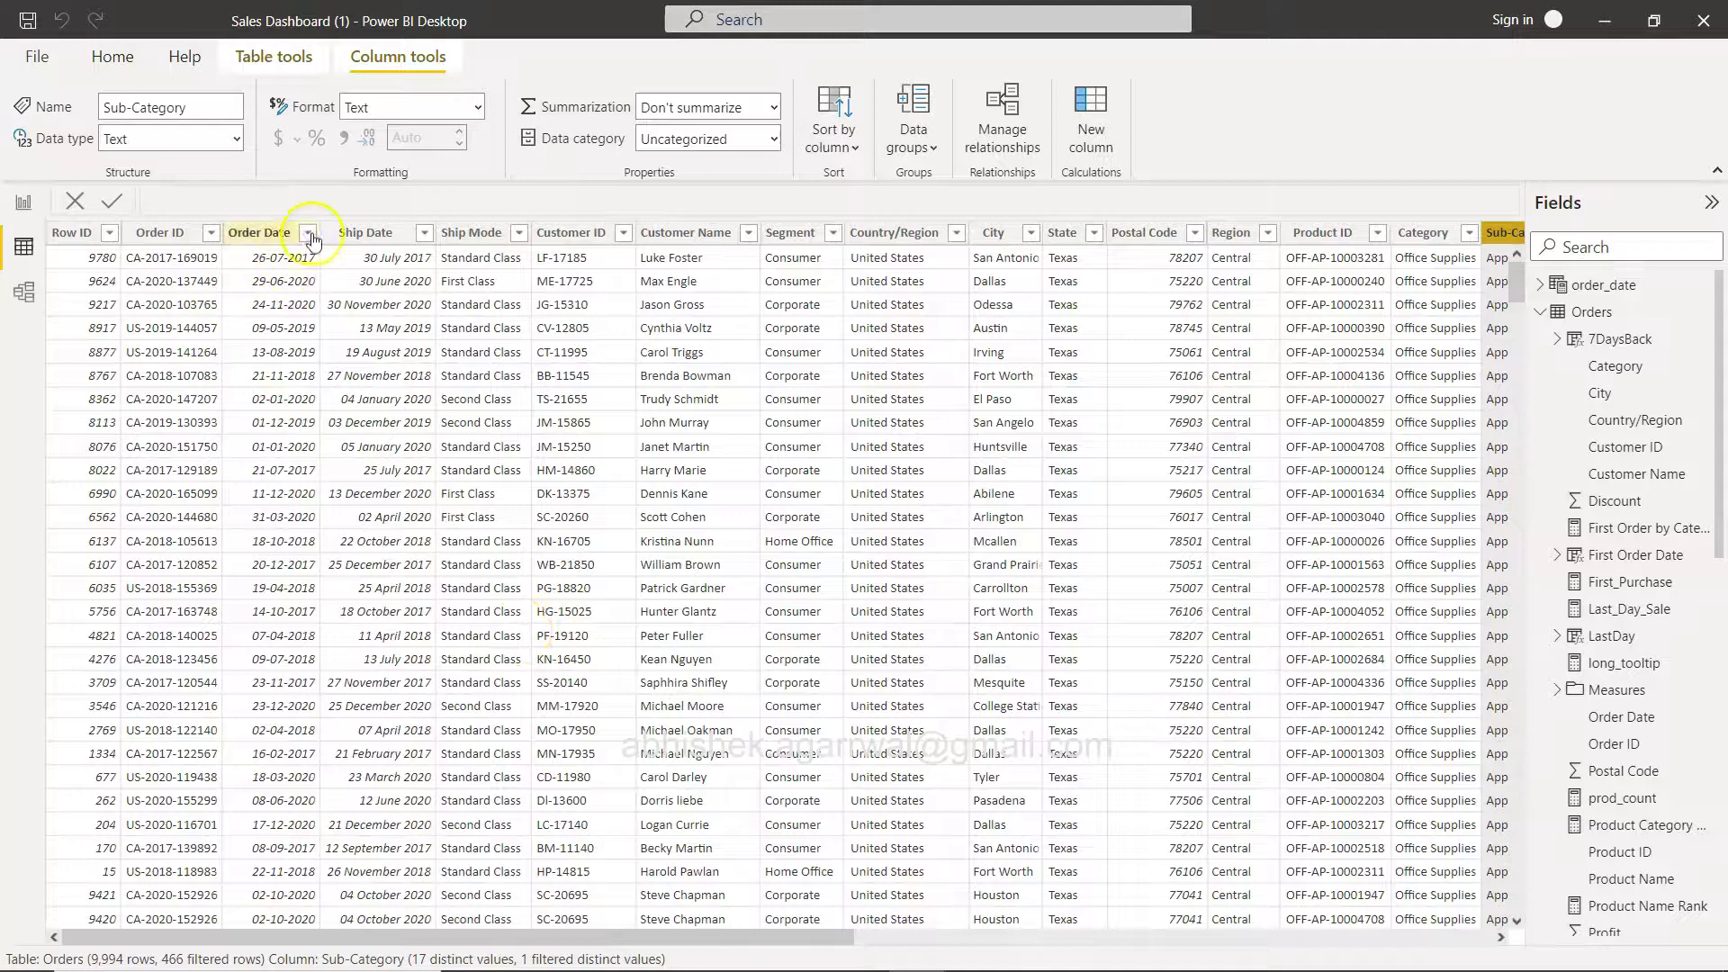
left_click(309, 234)
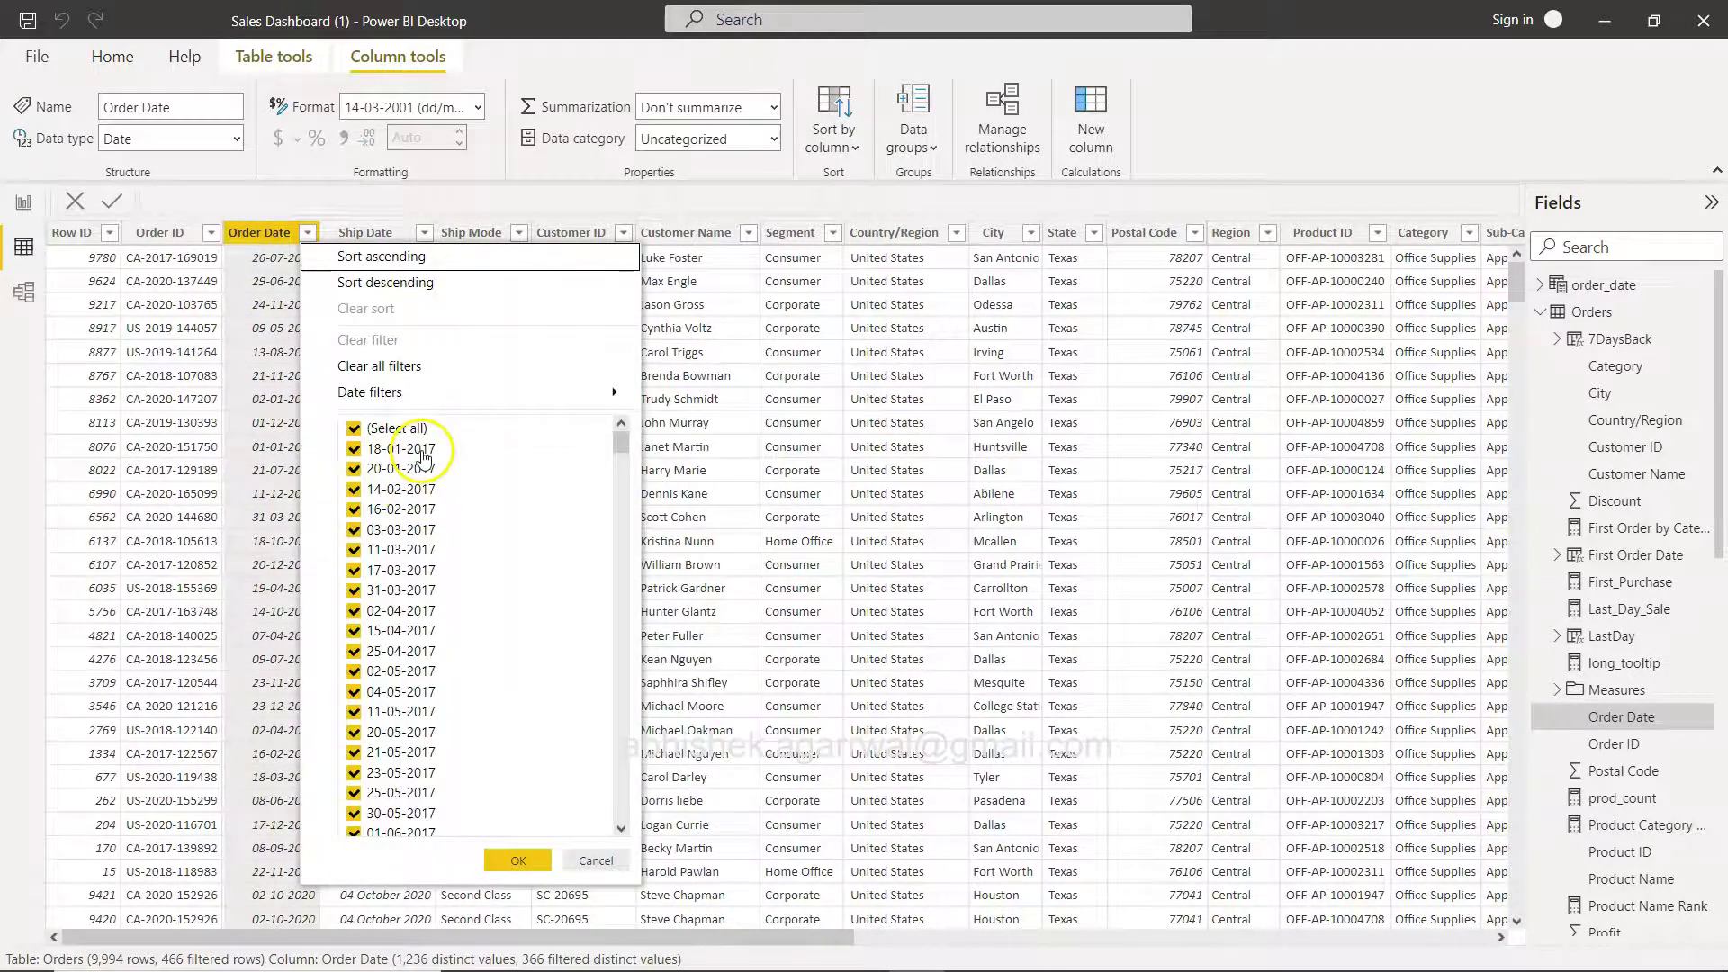
left_click(868, 752)
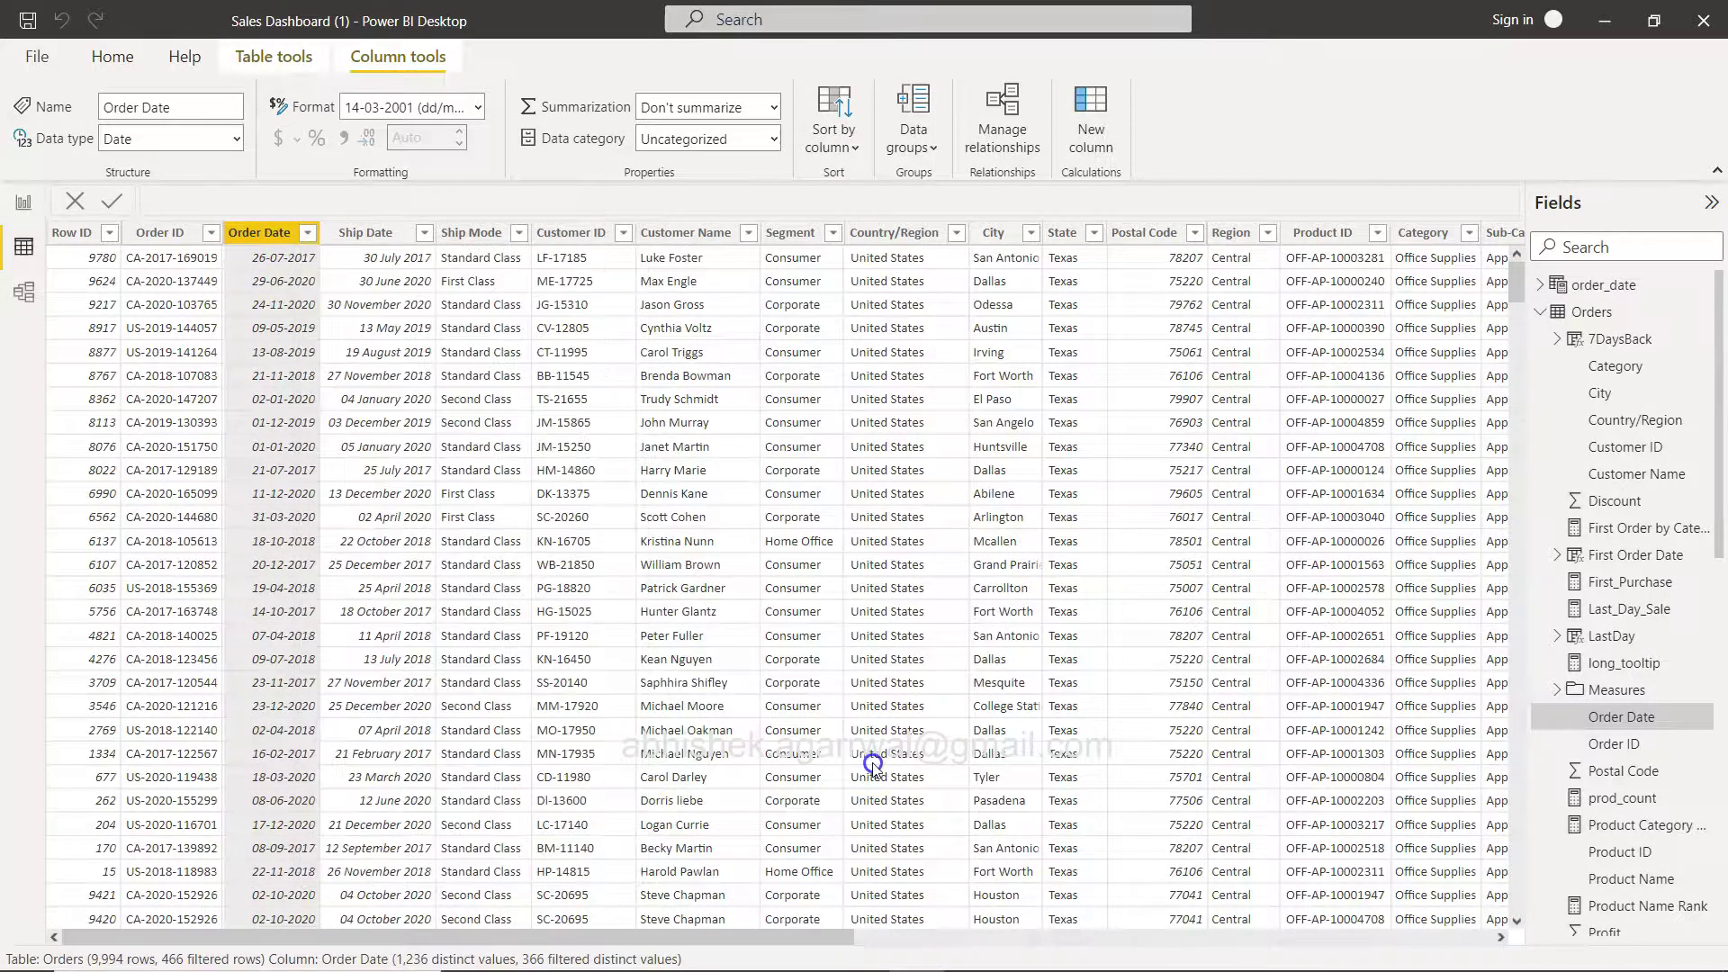
left_click(1245, 238)
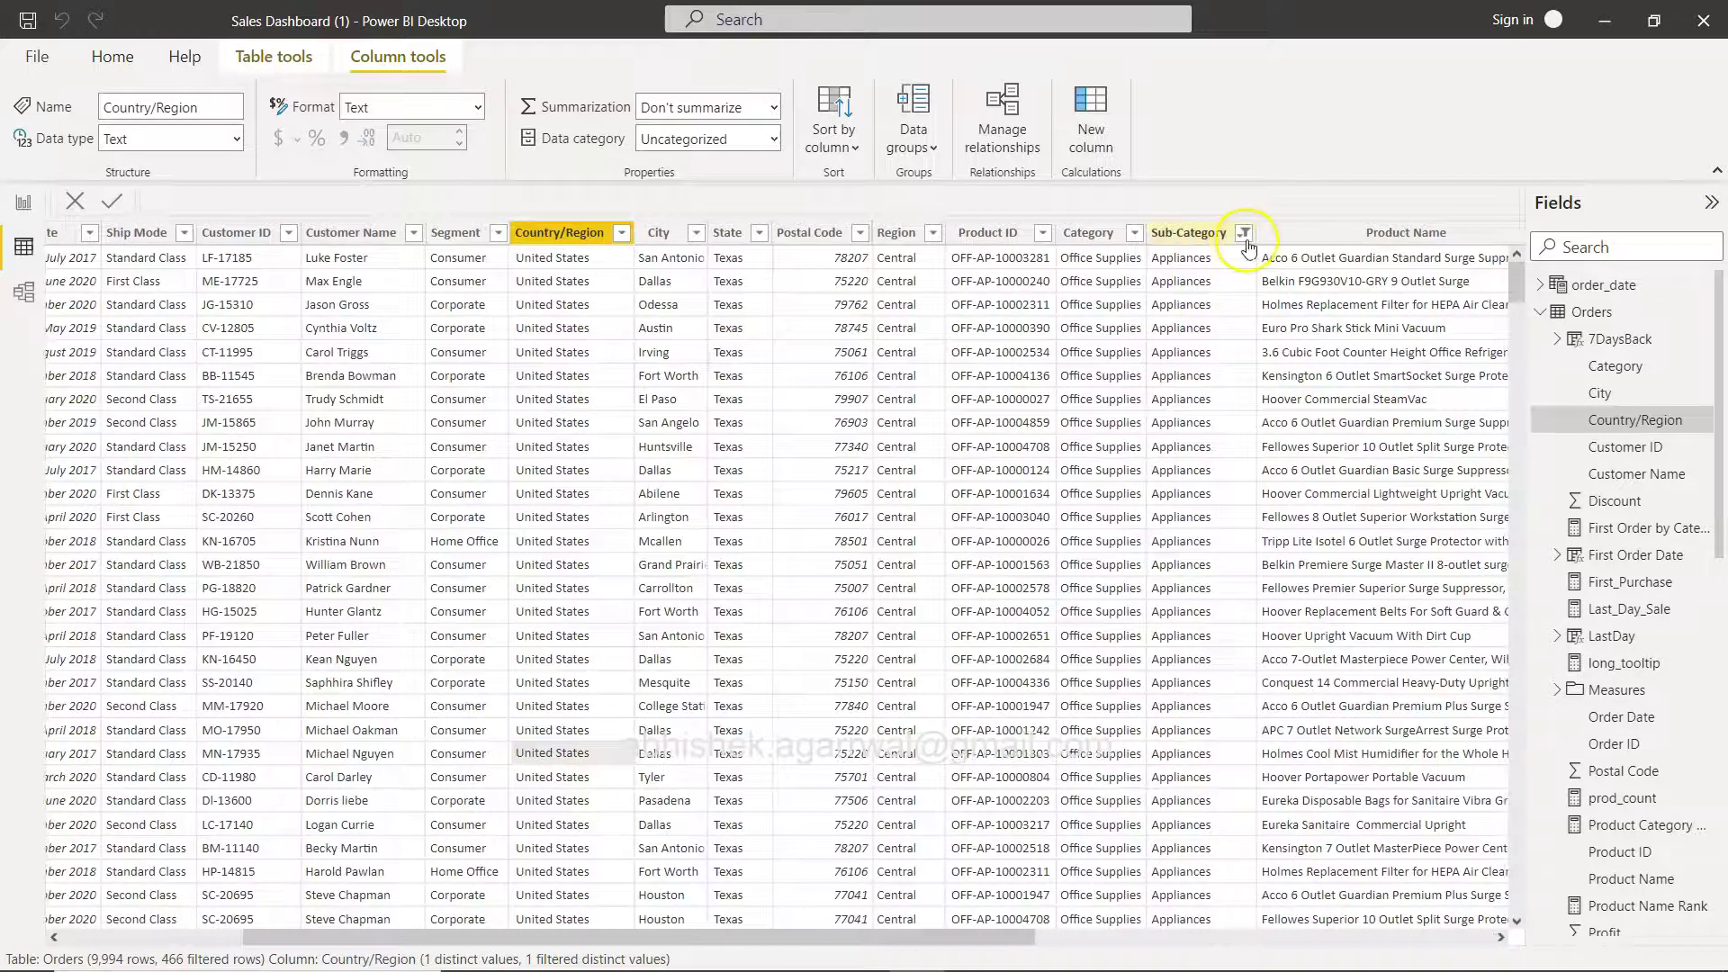
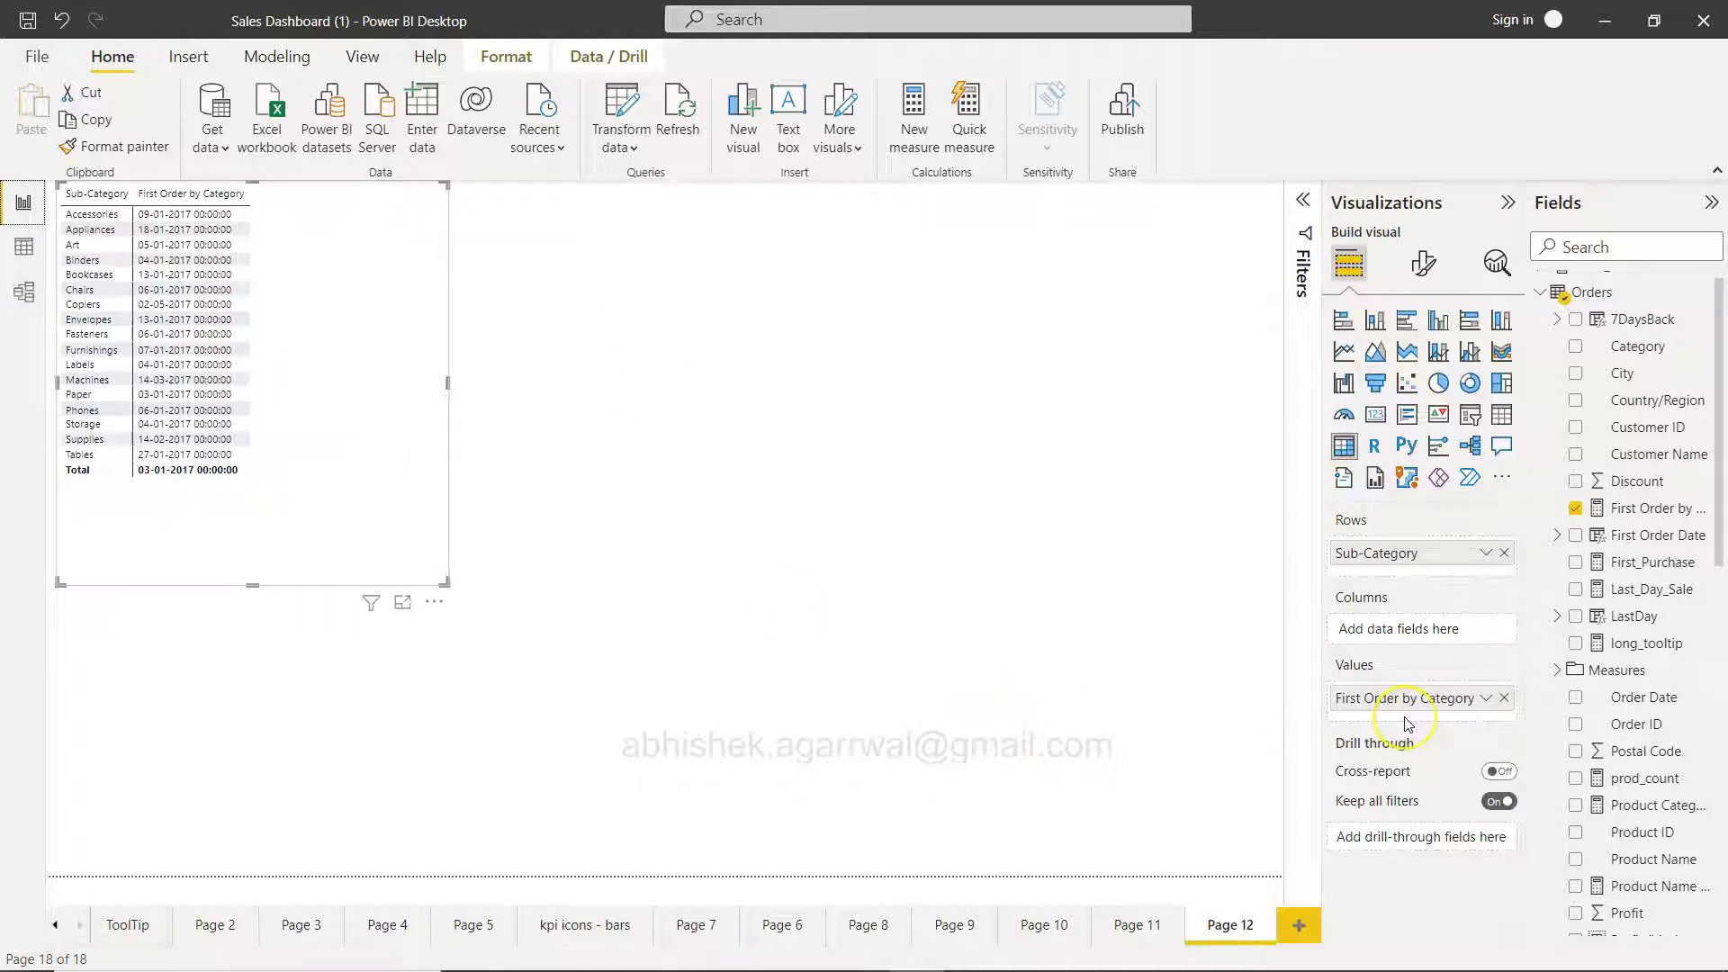
Try Sum of Sales as an additional value in the matrix, and remove it again
scroll(1658, 733, "down", 10)
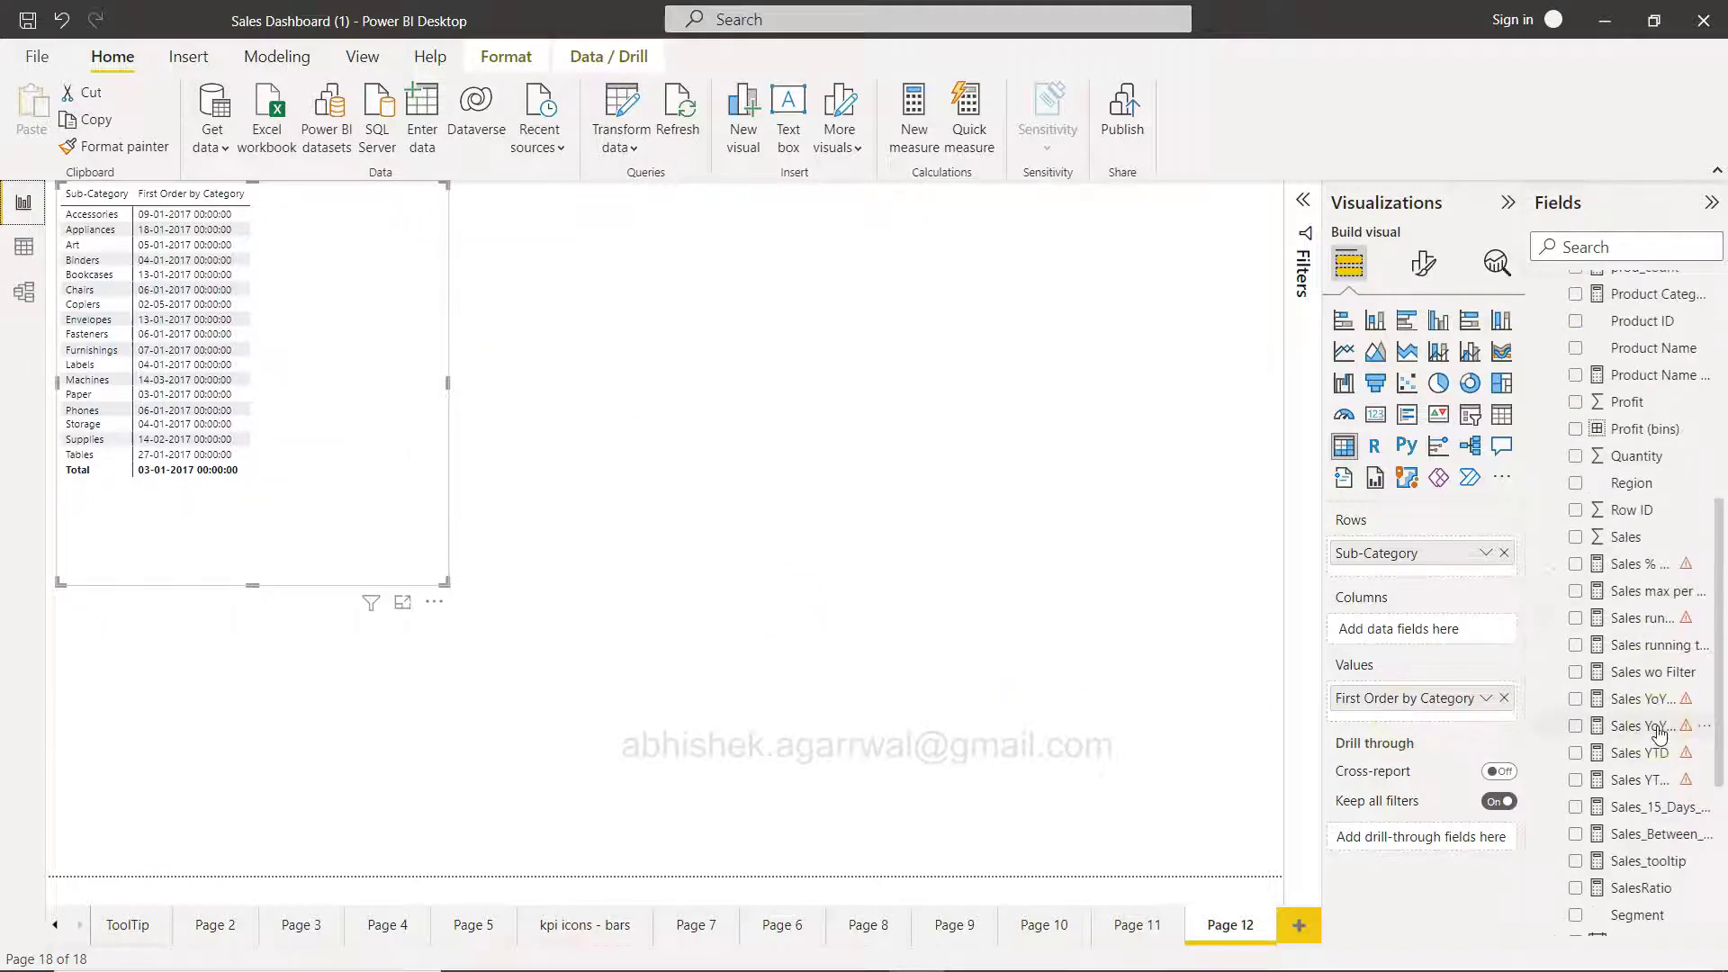
left_click_drag(1647, 707, 1429, 723)
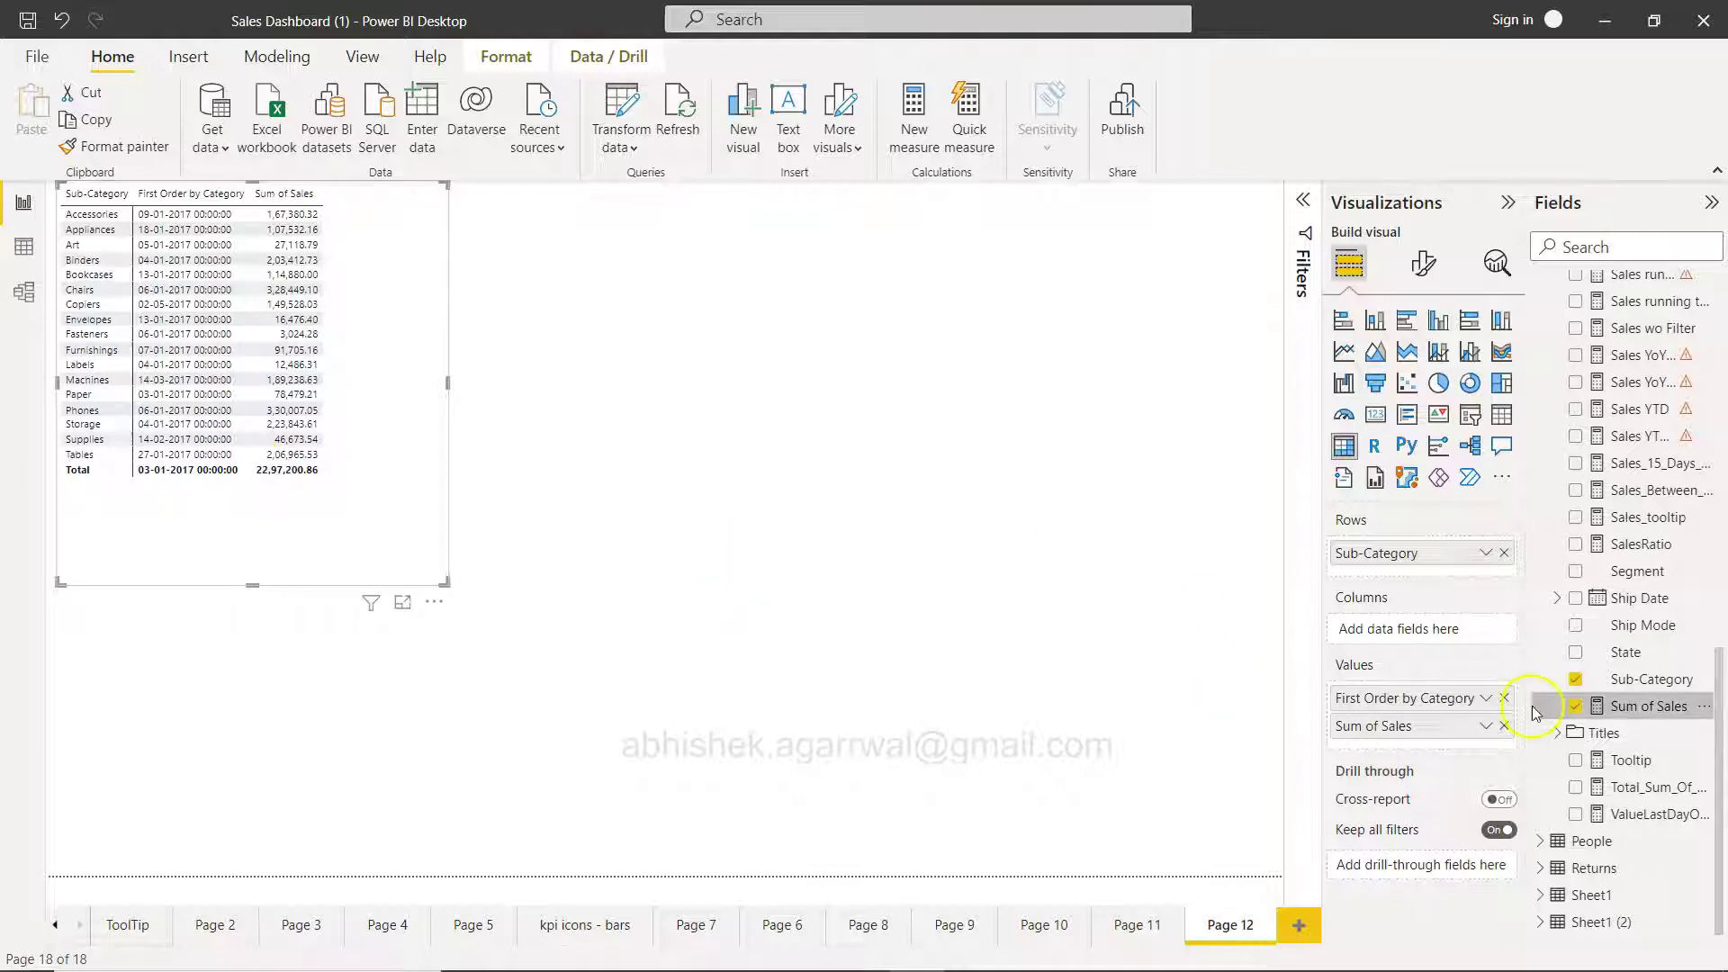
left_click(1503, 725)
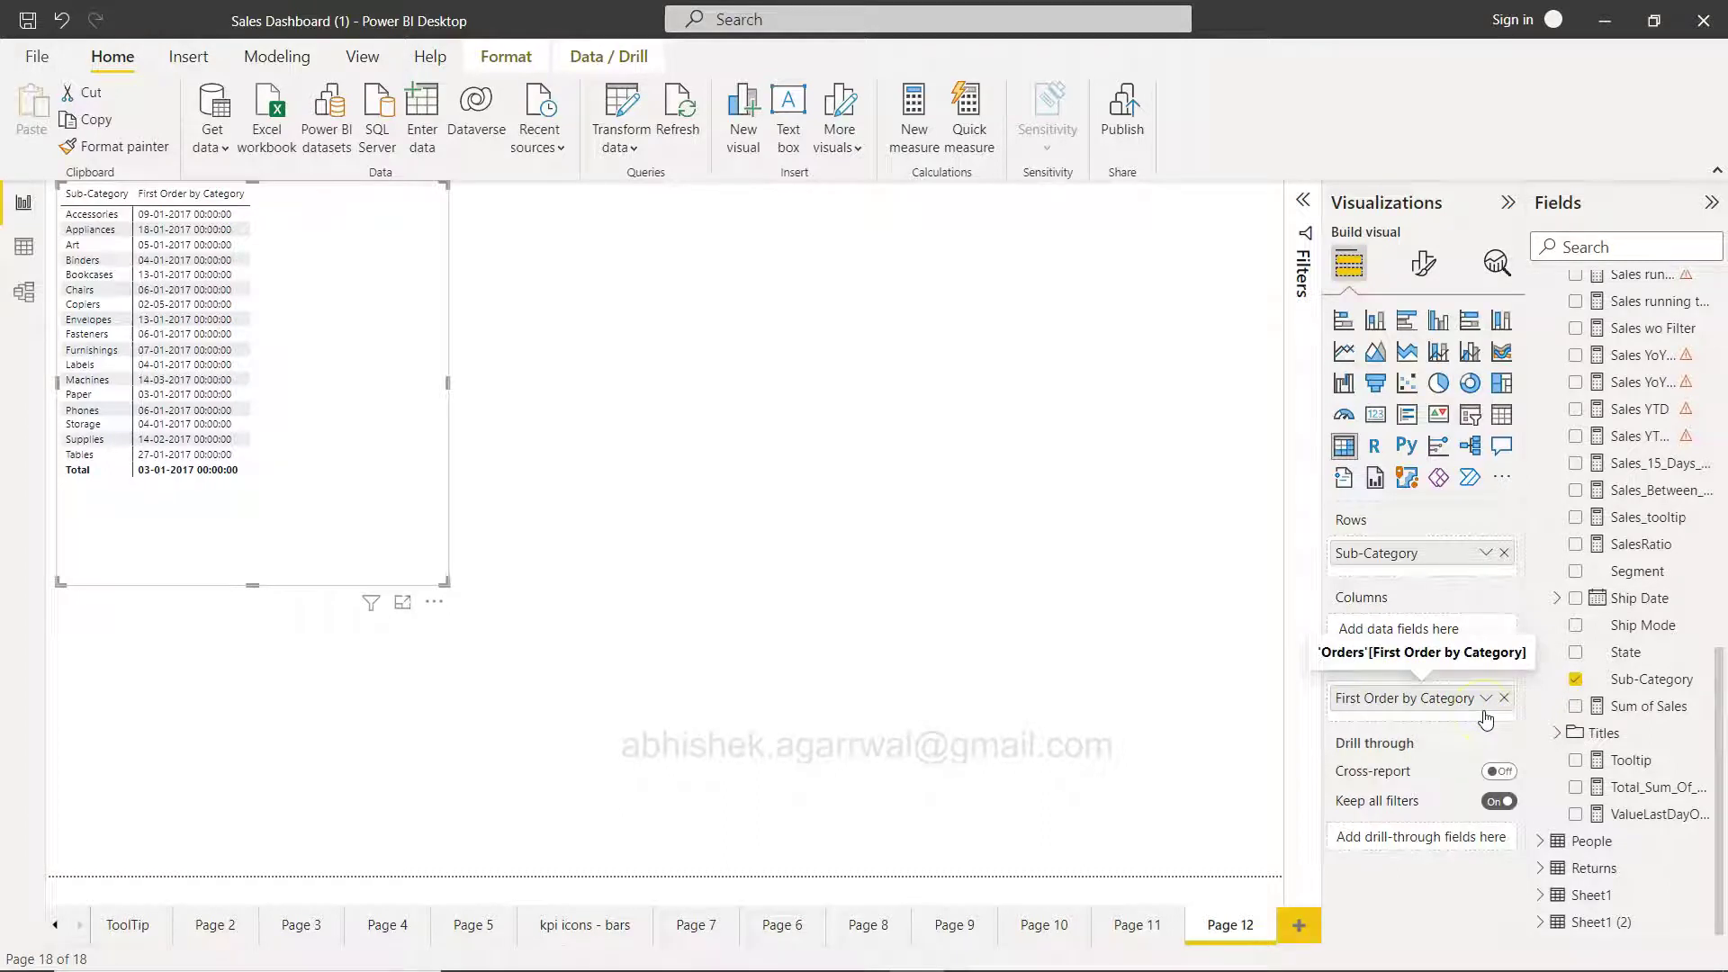
left_click(1364, 726)
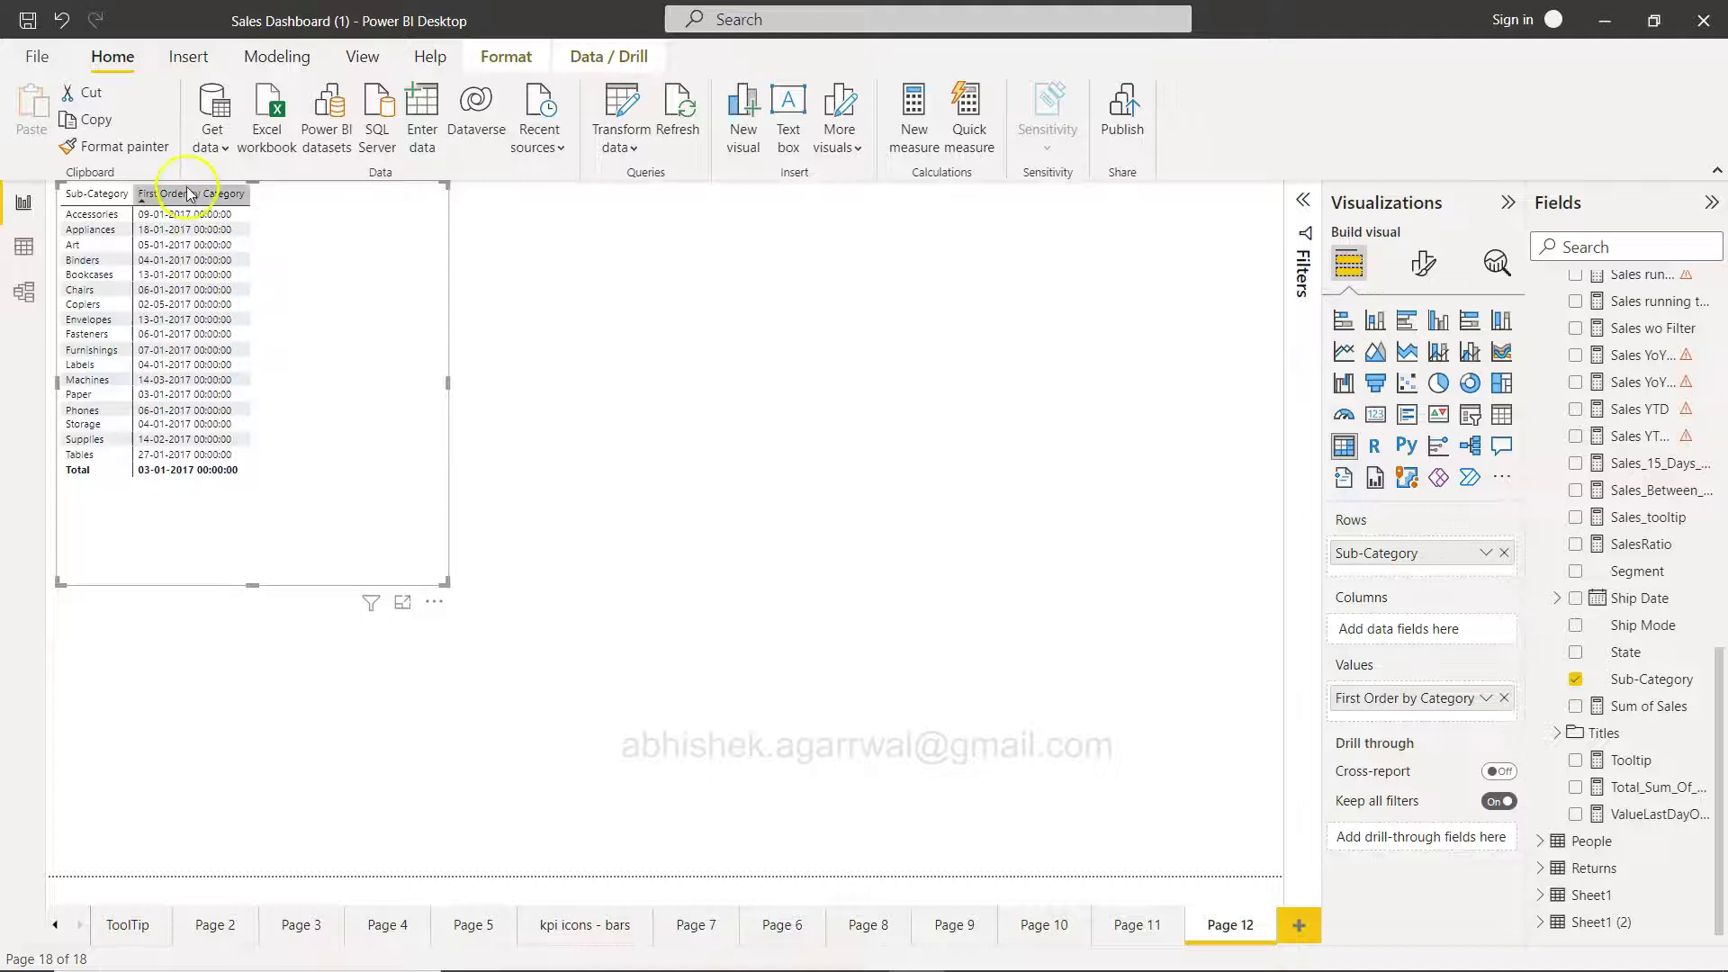
left_click(198, 218)
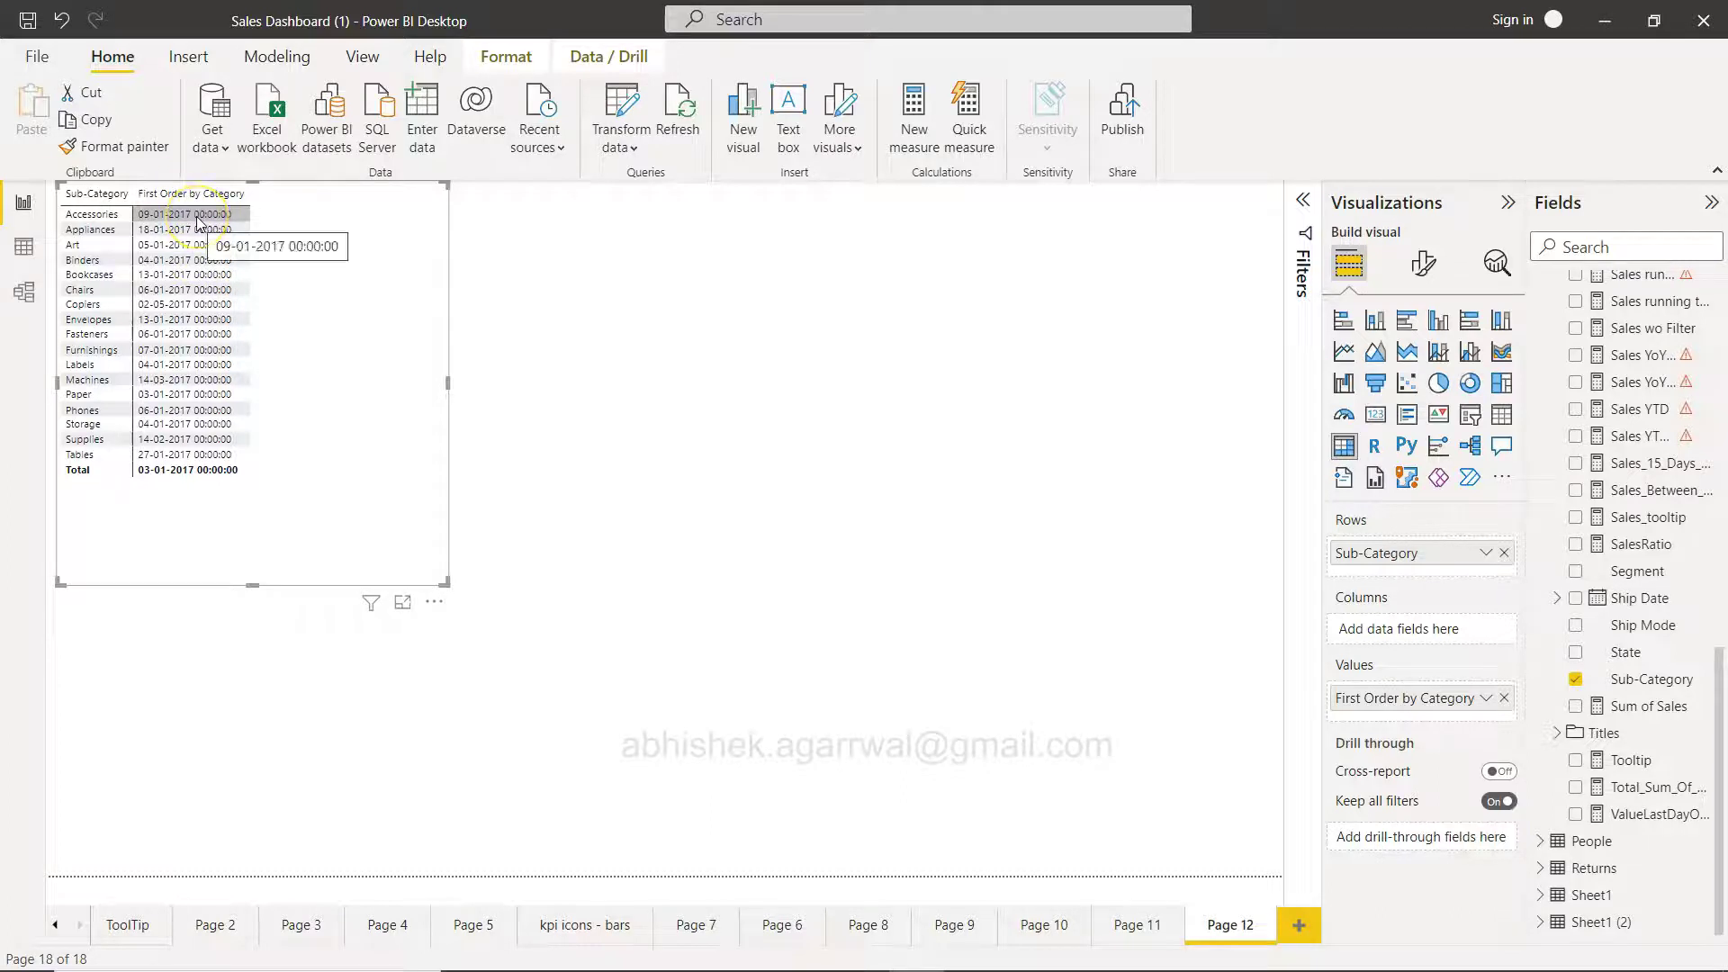
left_click(784, 481)
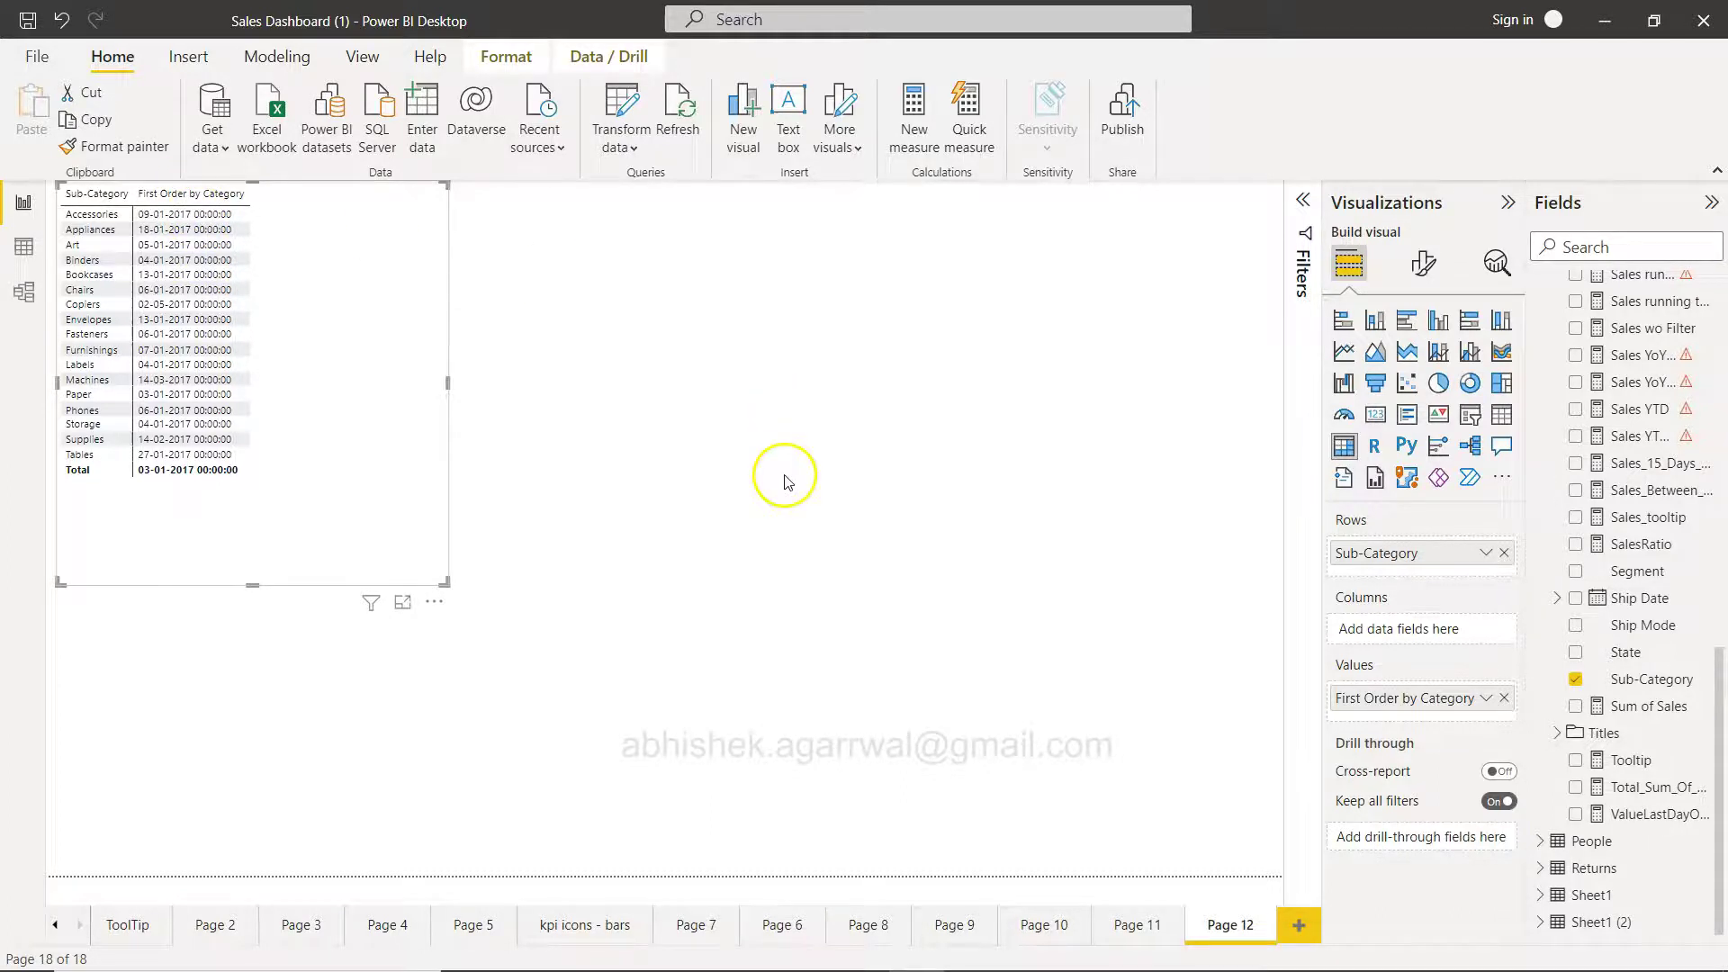